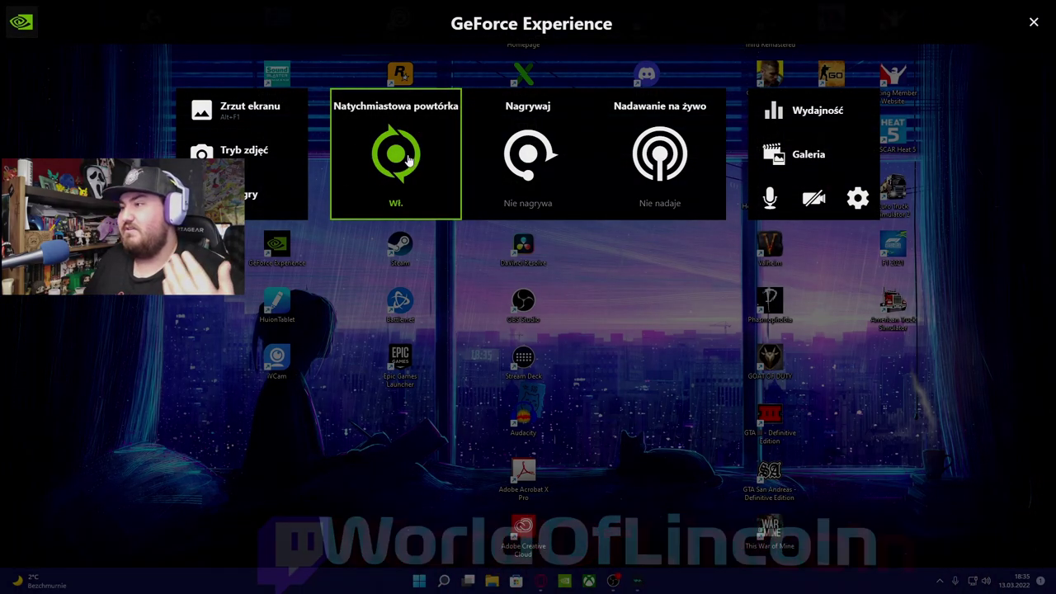
# Step: Switch Instant Replay off, then save its custom 60 FPS capture settings
pyautogui.click(399, 155)
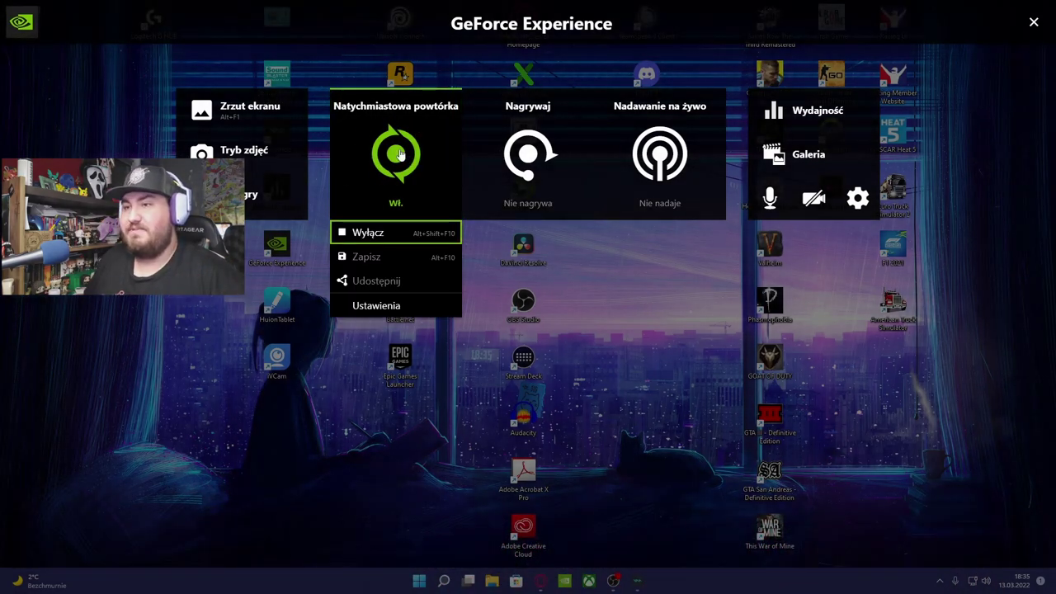
pyautogui.click(398, 232)
pyautogui.click(406, 201)
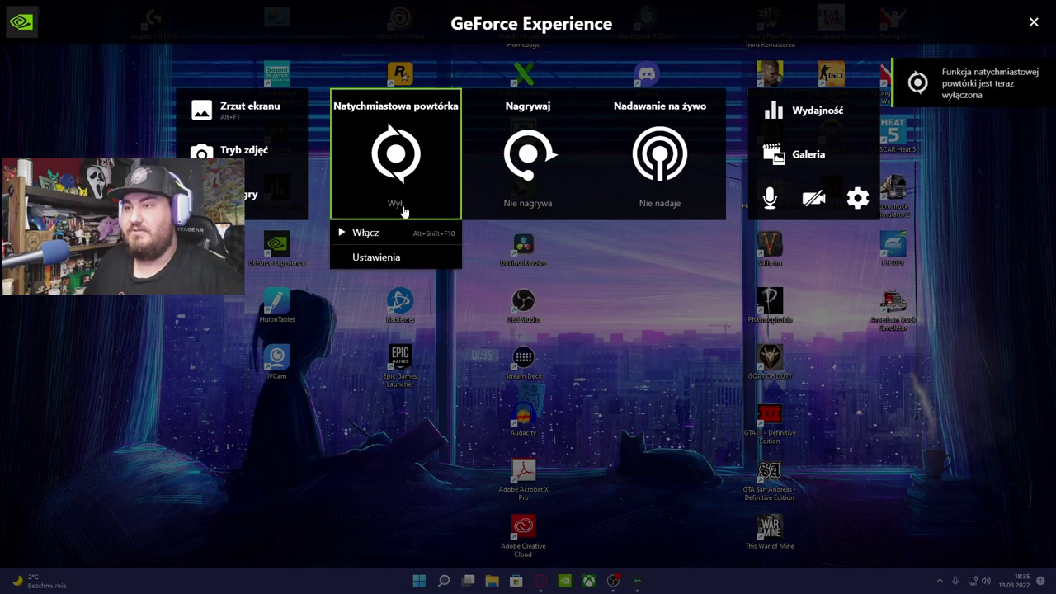
pyautogui.click(392, 257)
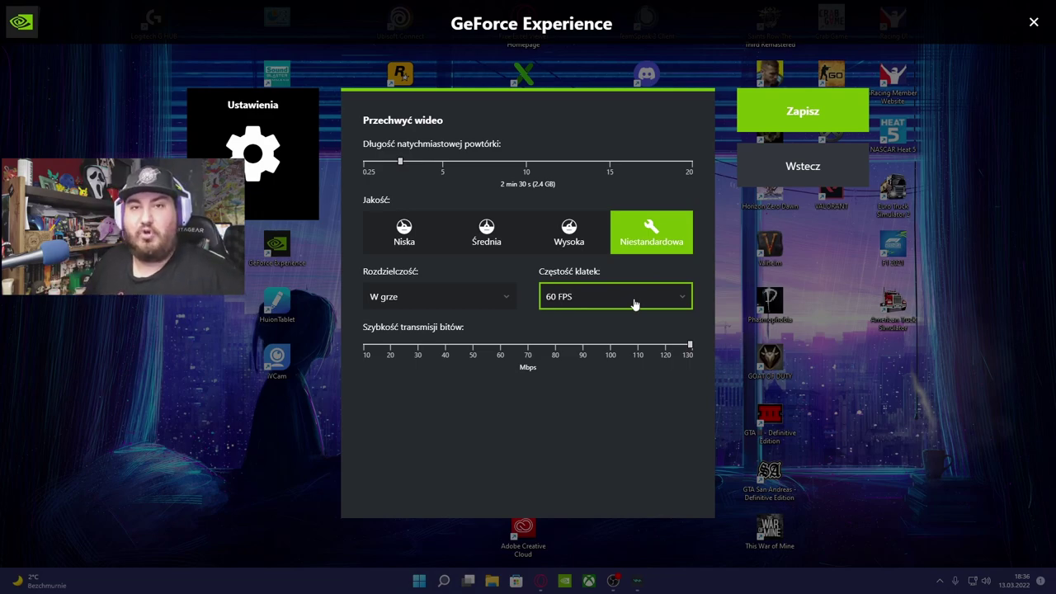
pyautogui.click(787, 124)
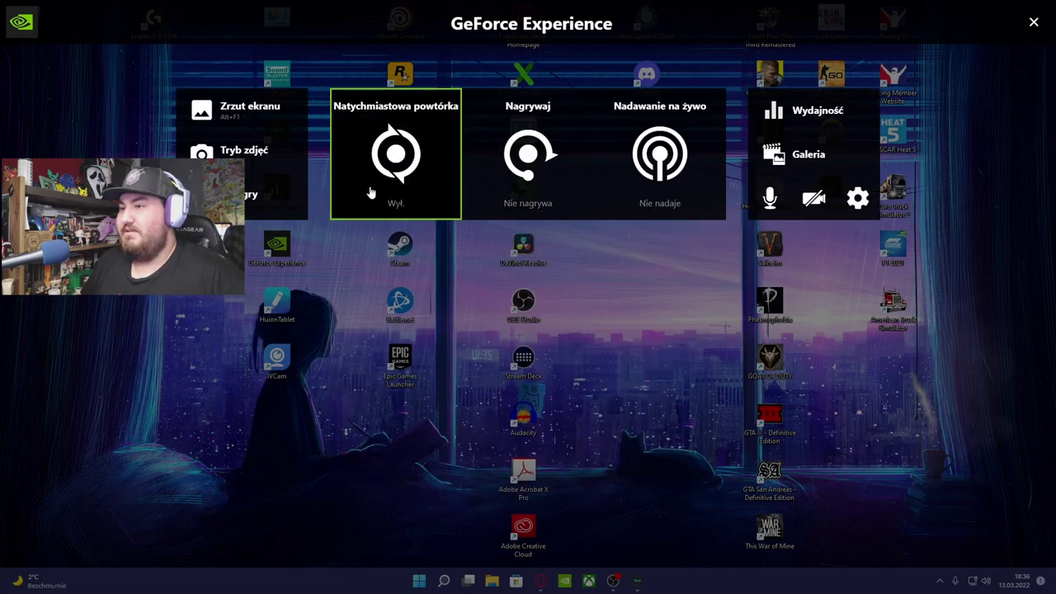
# Step: Browse the overlay settings down to Sound, then select the DaVinci Resolve desktop shortcut
pyautogui.press('Return')
pyautogui.press('Down')
pyautogui.press('Down')
pyautogui.press('Down')
pyautogui.press('Down')
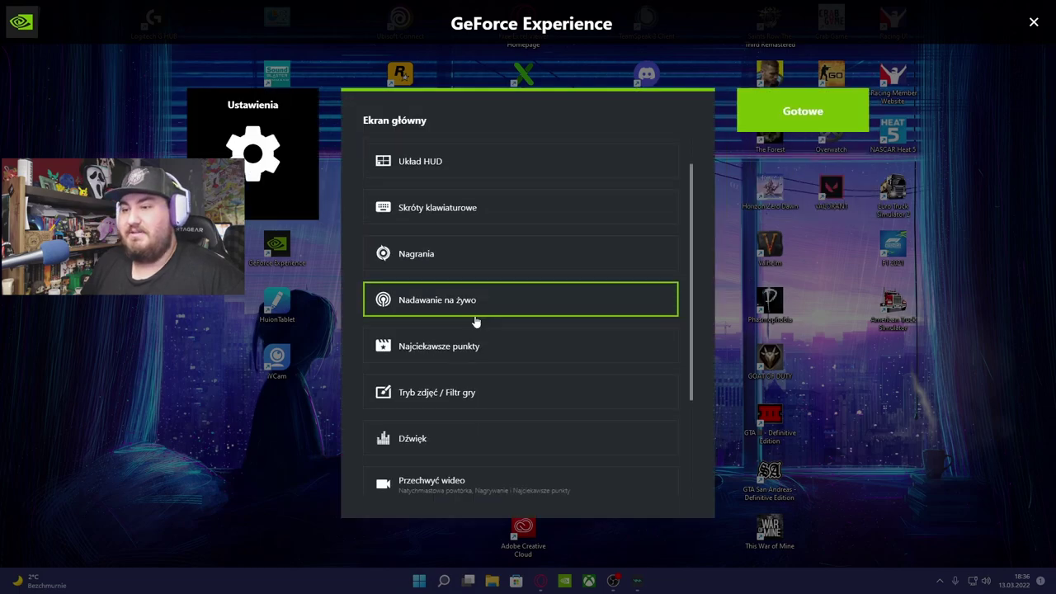
pyautogui.press('Down')
pyautogui.press('Down')
pyautogui.press('Down')
pyautogui.press('Return')
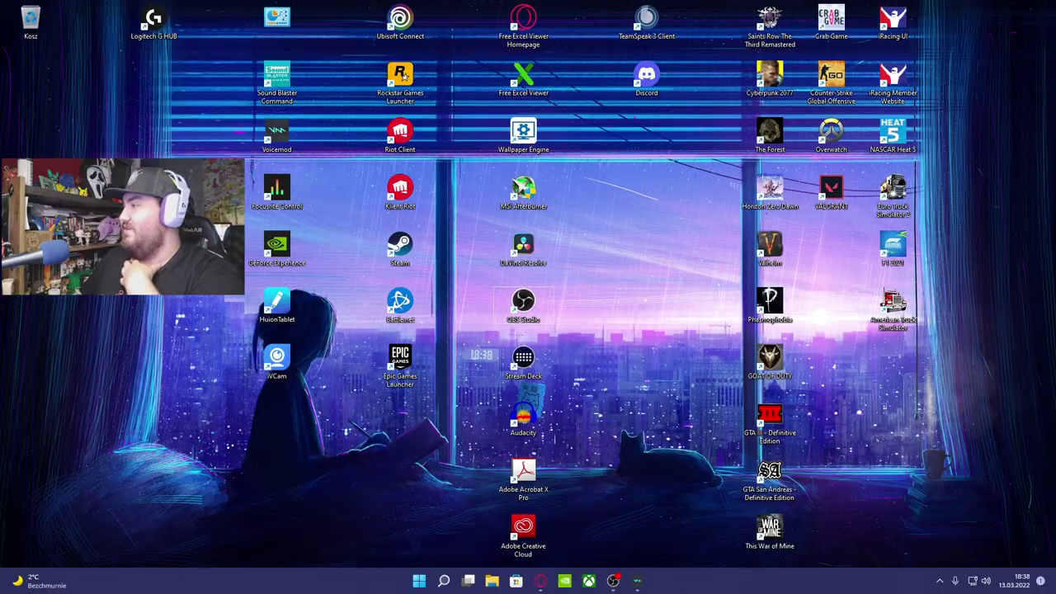
pyautogui.click(523, 248)
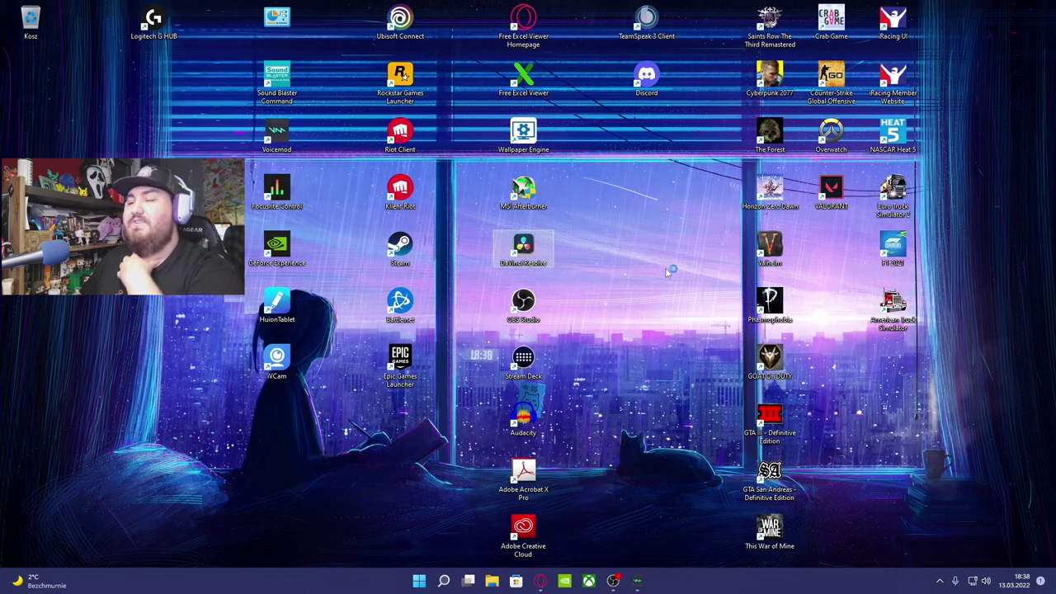
# Step: Launch DaVinci Resolve 17 from the selected desktop shortcut
pyautogui.press('Return')
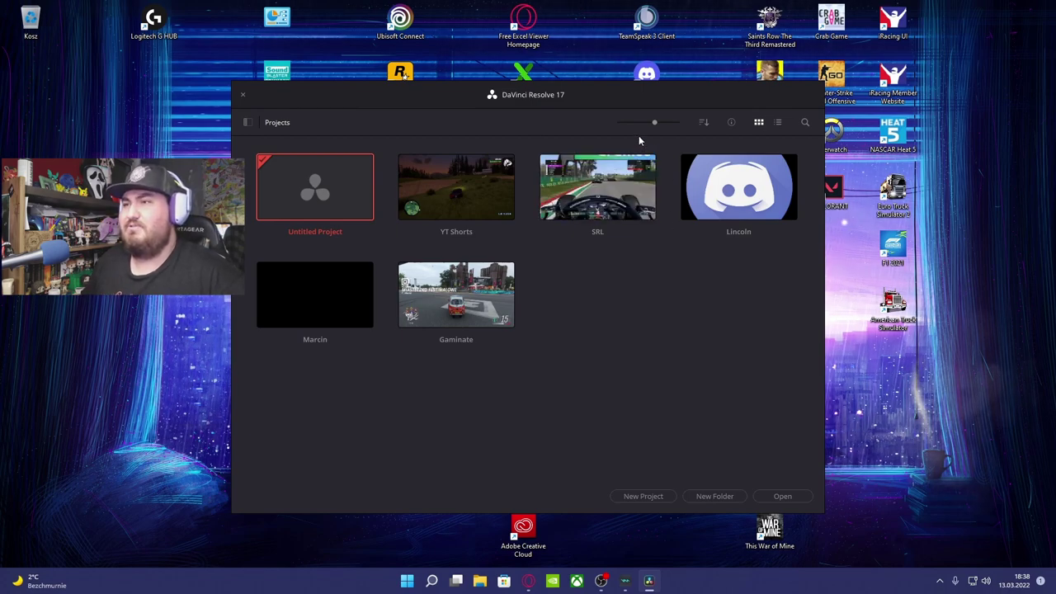
# Step: Create a new project called TikTok and open it
pyautogui.click(656, 498)
pyautogui.write('TikTok')
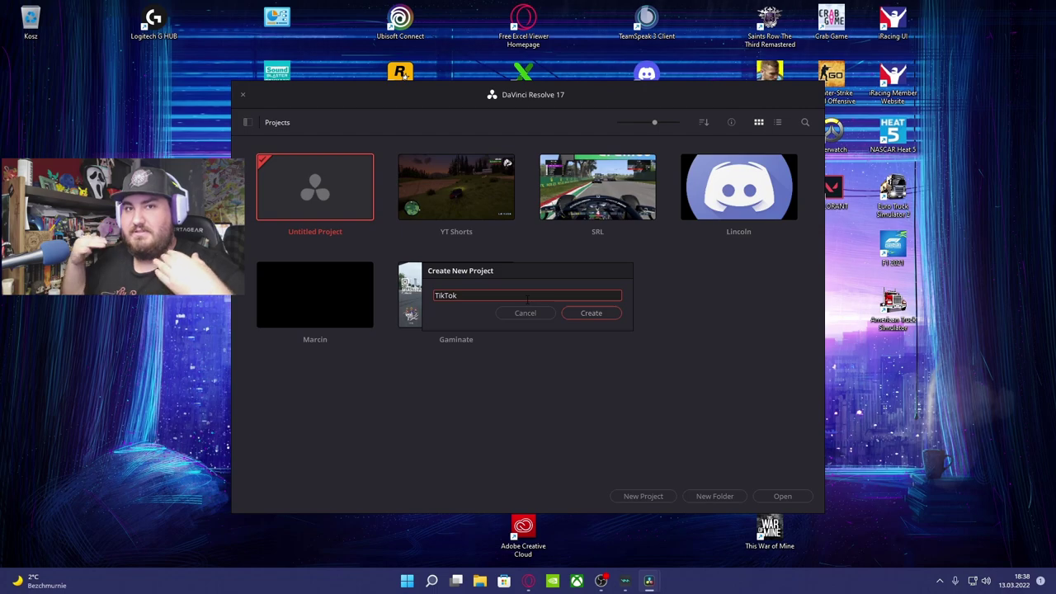
pyautogui.press('Return')
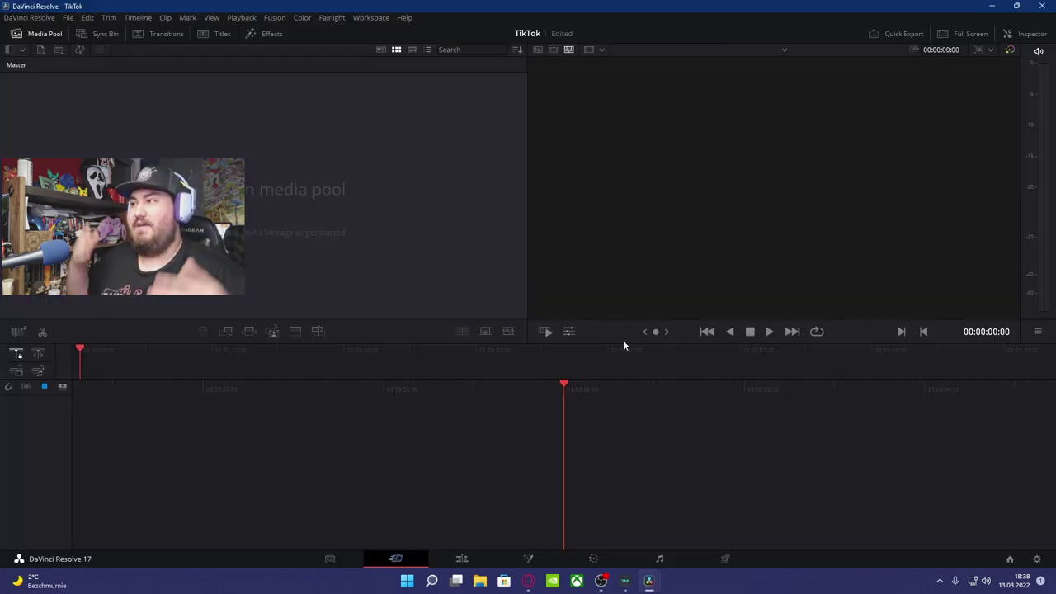
pyautogui.click(68, 18)
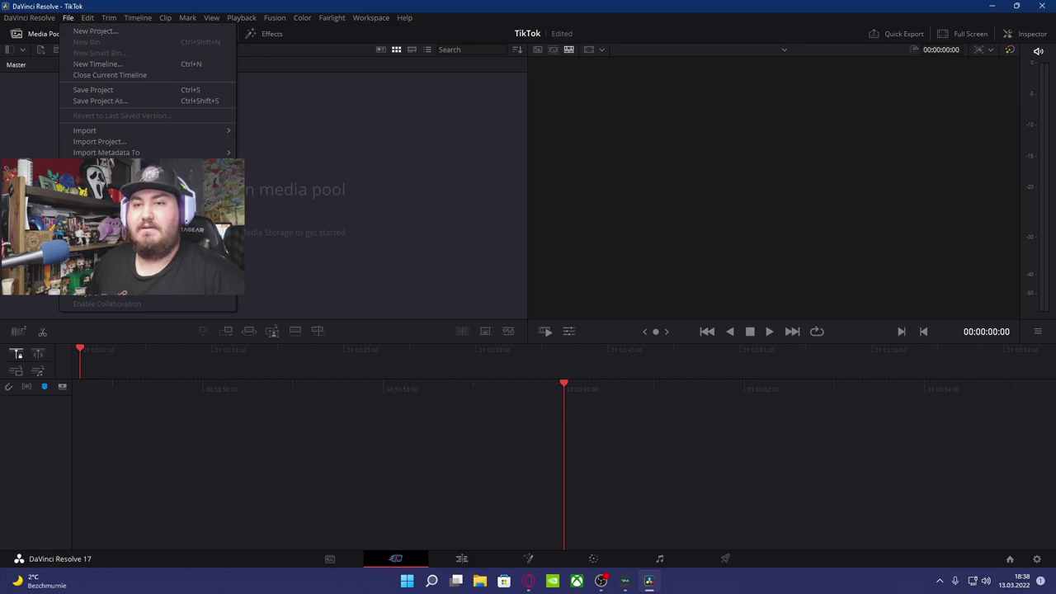
# Step: Set the project timeline resolution to 1080 x 1920 in Project Settings
pyautogui.hotkey('shift', '9')
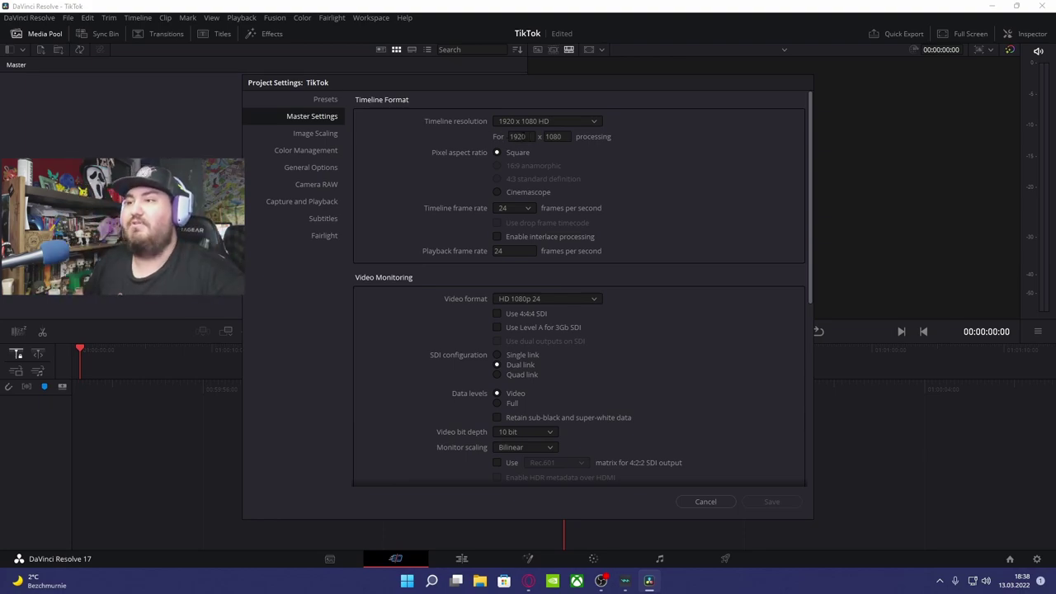
pyautogui.write('1')
pyautogui.write('1')
pyautogui.write('0')
pyautogui.press('Tab')
pyautogui.write('1920')
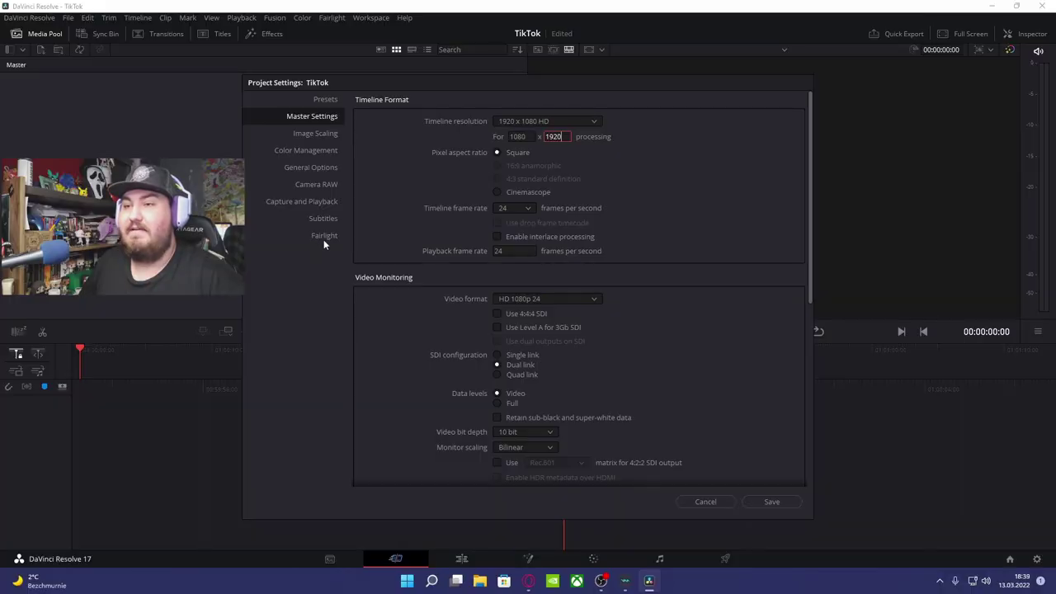
# Step: Set Fairlight target loudness to -14 LUFS, save, and drag the Valorant clips into the media pool
pyautogui.click(314, 237)
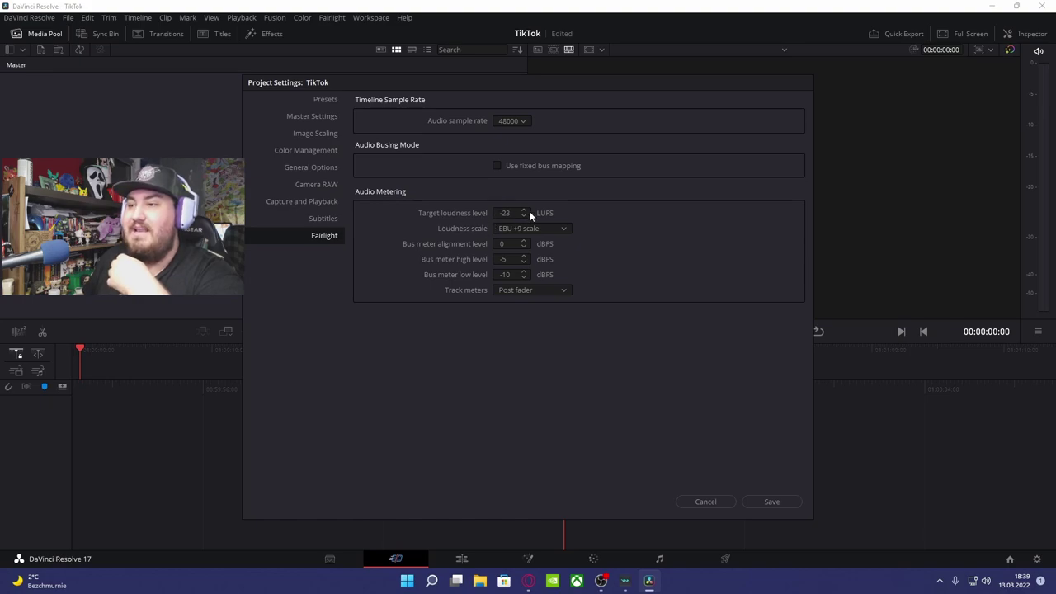
pyautogui.scroll(-3, 527, 216)
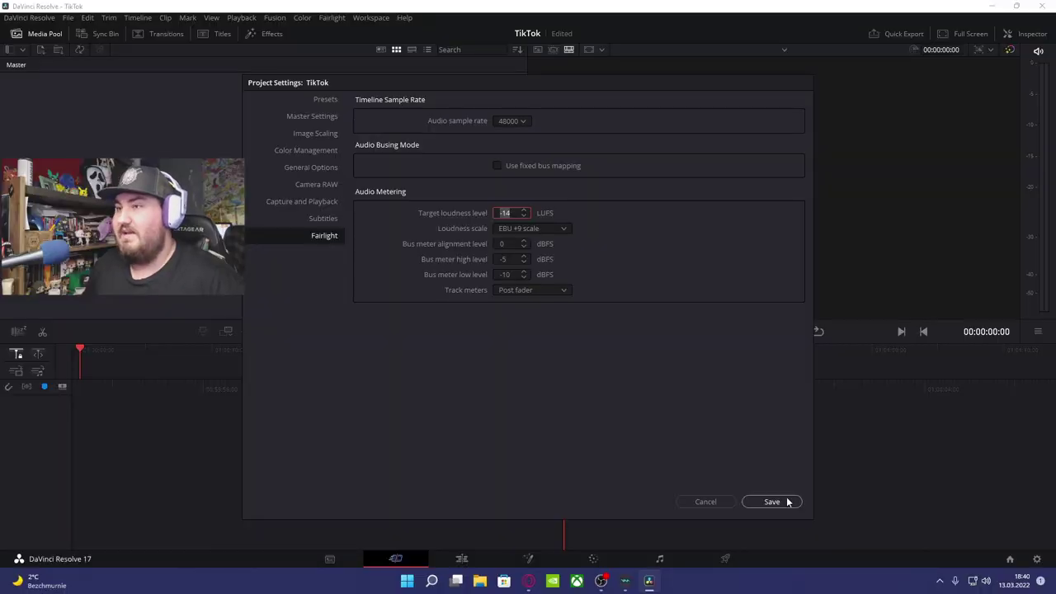
pyautogui.click(788, 500)
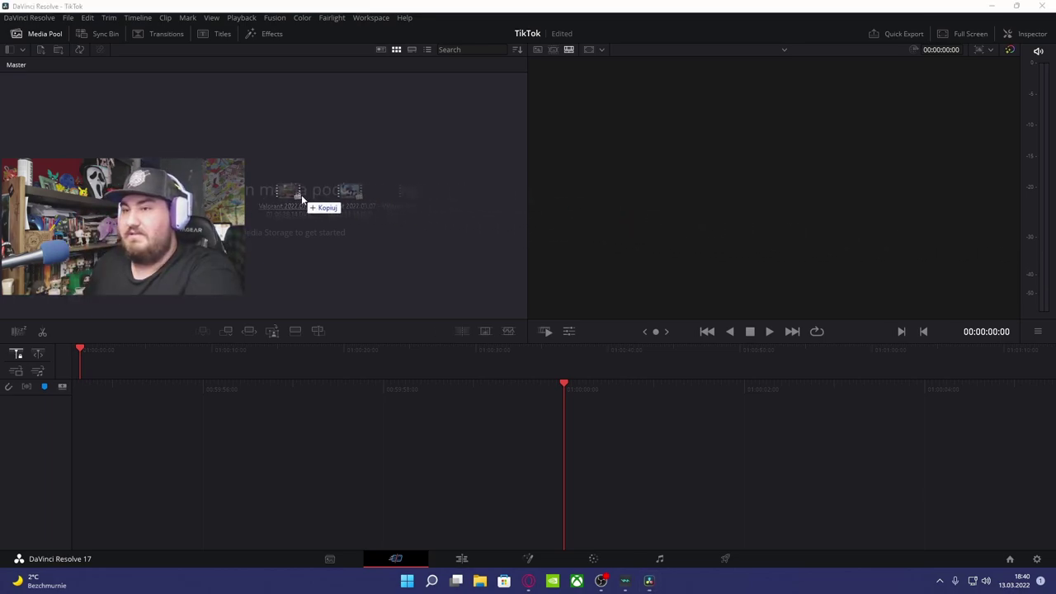
pyautogui.moveTo(772, 242); pyautogui.dragTo(257, 206)
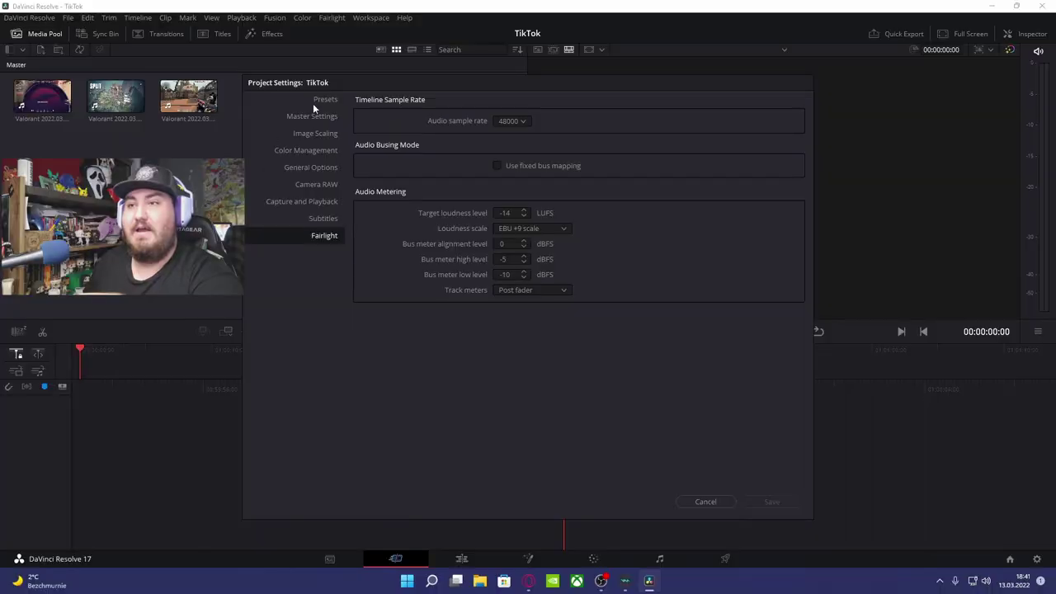
# Step: Reopen Project Settings at the Master Settings page
pyautogui.click(317, 101)
pyautogui.click(312, 118)
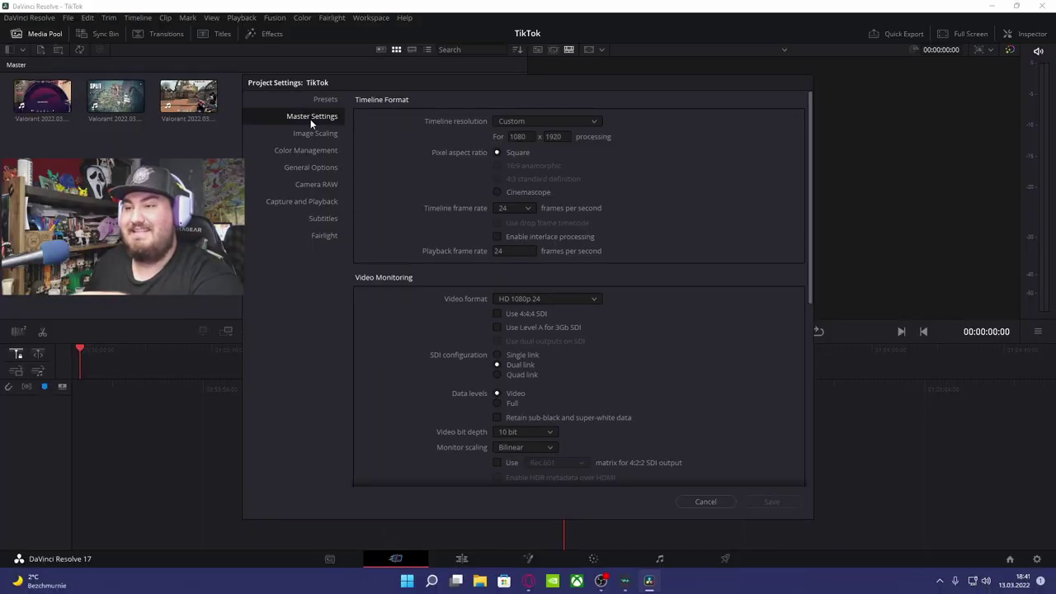
# Step: Change the timeline frame rate to 59.94 fps, save, and confirm the change
pyautogui.click(505, 208)
pyautogui.scroll(-1, 503, 318)
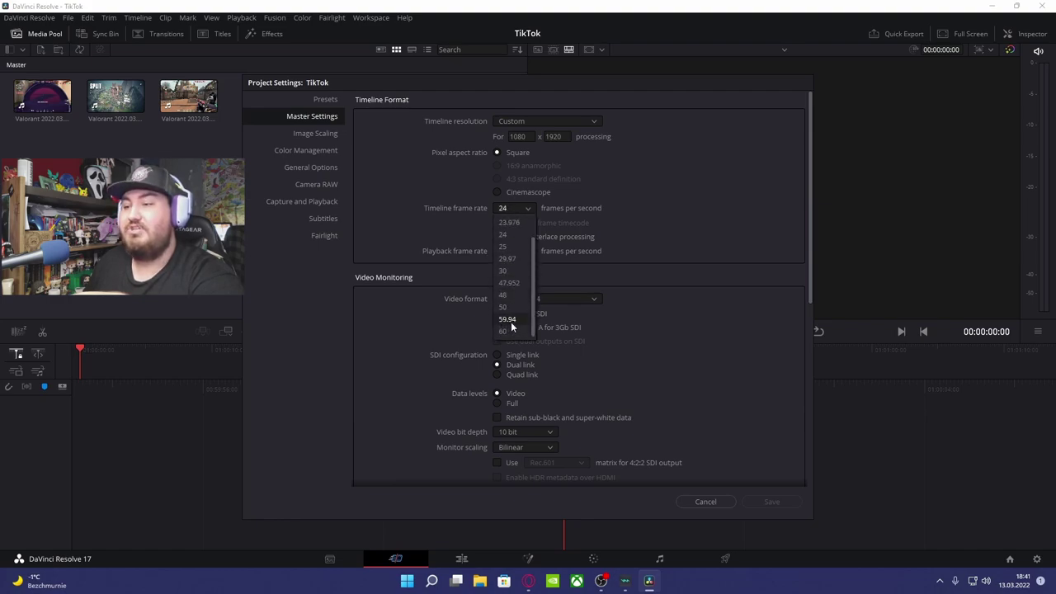
pyautogui.click(508, 319)
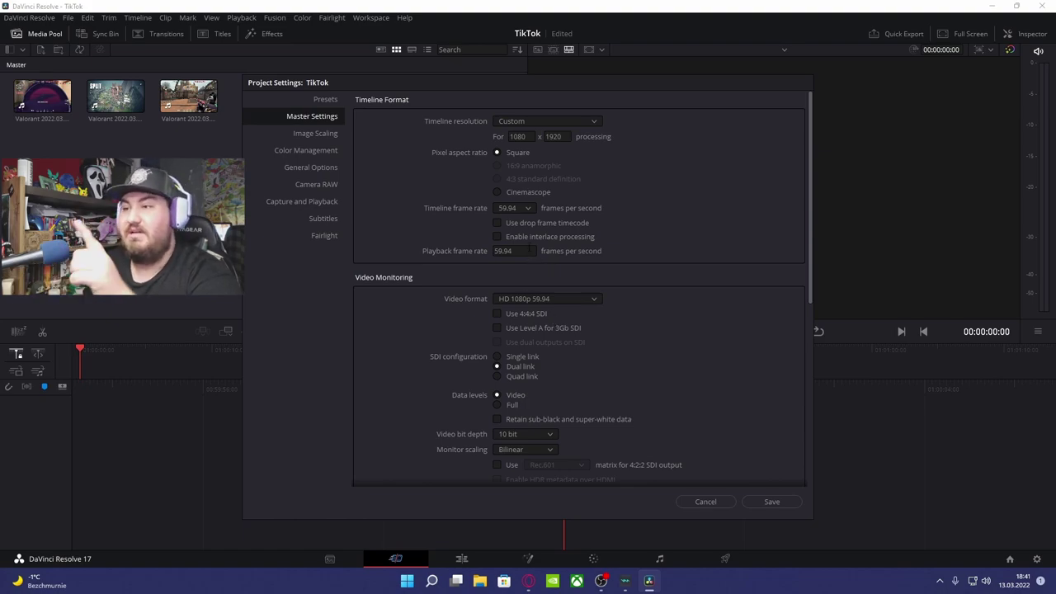
pyautogui.click(518, 208)
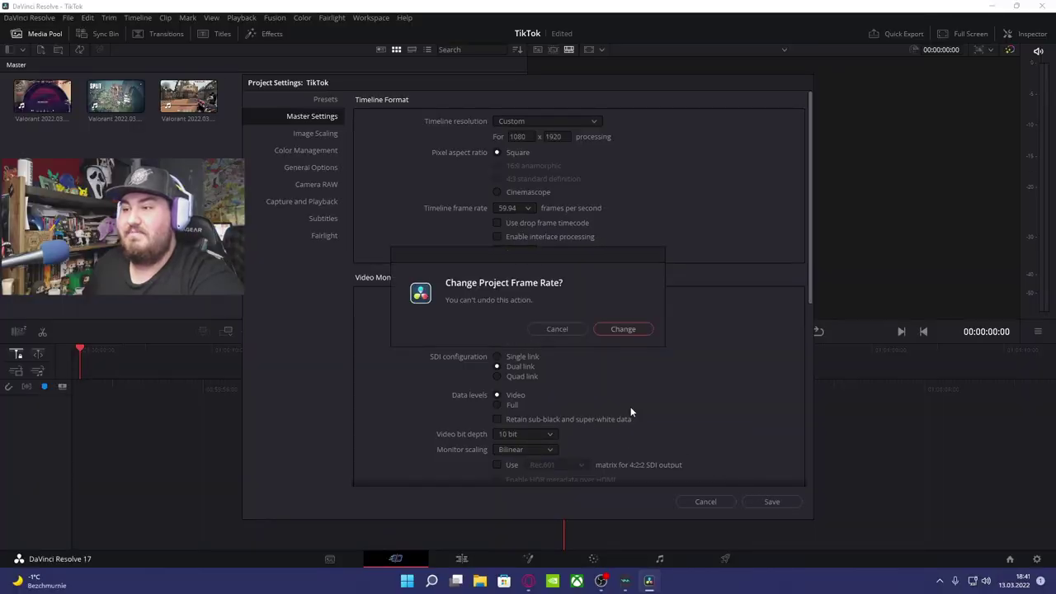
pyautogui.click(624, 330)
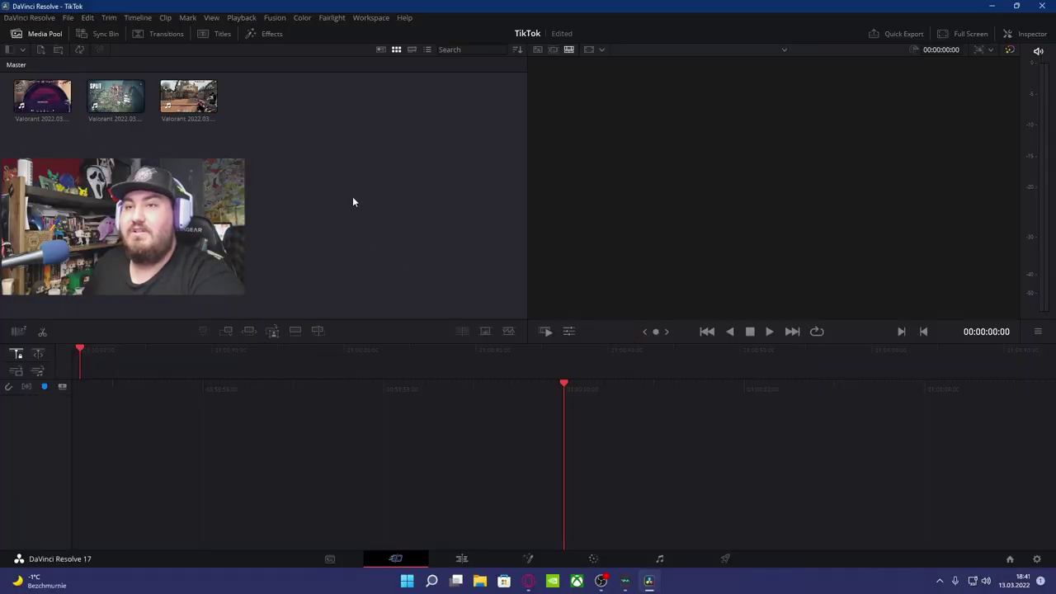
pyautogui.click(462, 560)
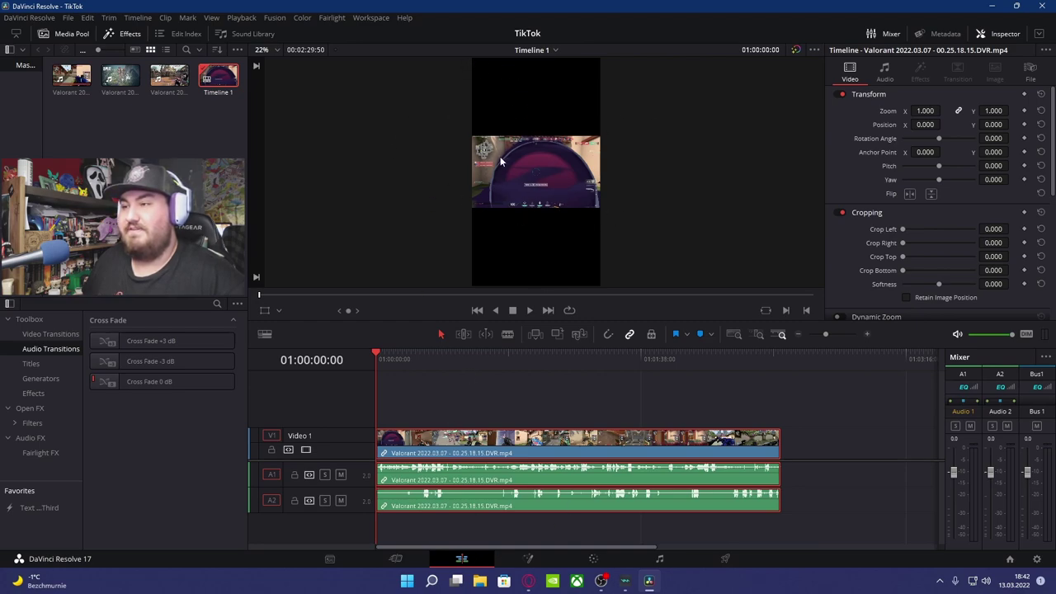
pyautogui.scroll(2, 549, 202)
pyautogui.scroll(2, 550, 202)
pyautogui.scroll(2, 551, 206)
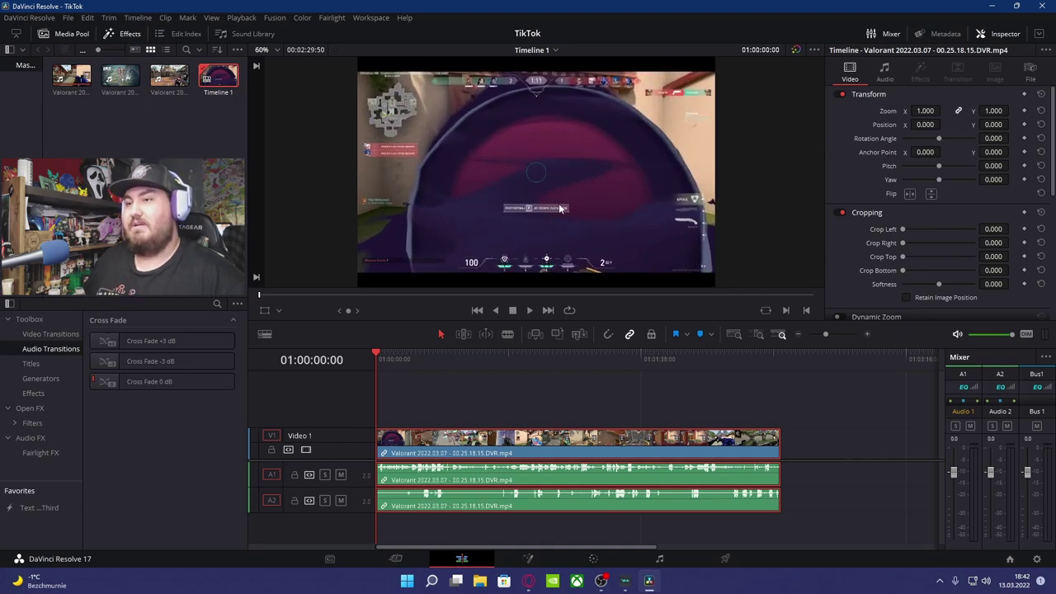
pyautogui.scroll(1, 560, 208)
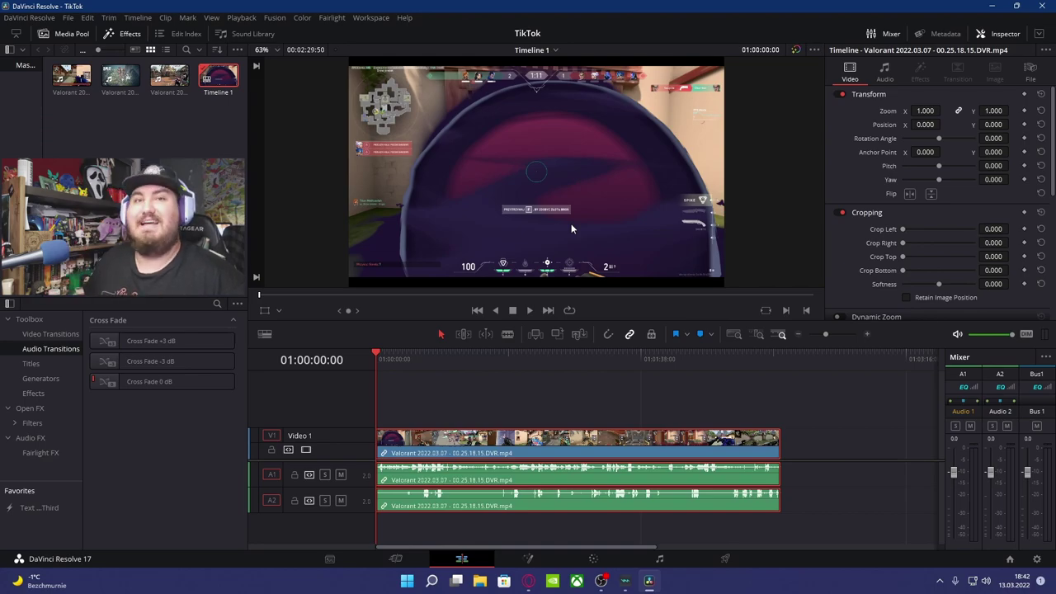
pyautogui.moveTo(402, 364); pyautogui.dragTo(447, 367)
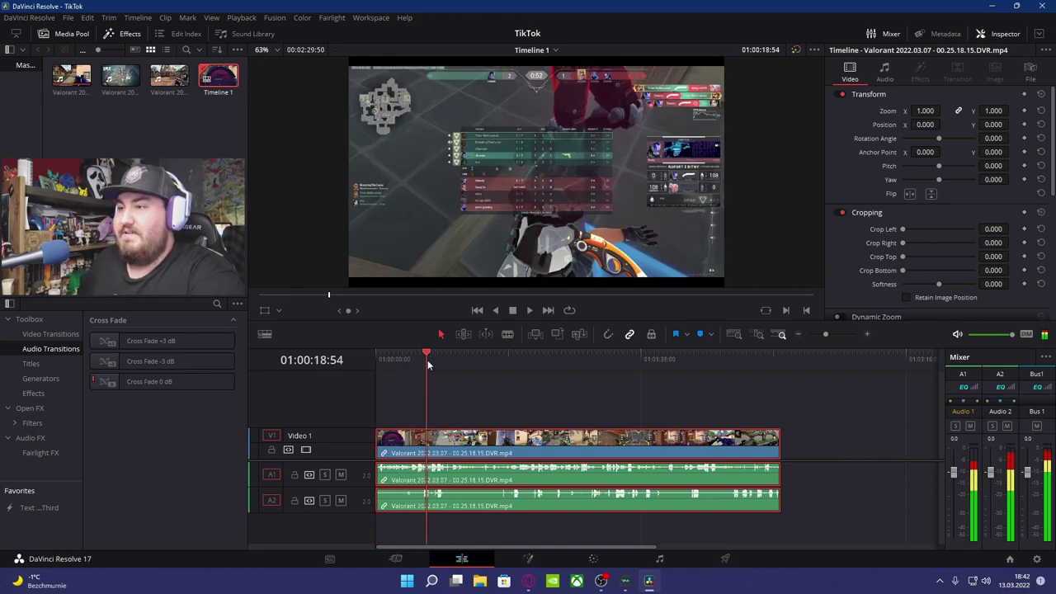
pyautogui.moveTo(448, 367); pyautogui.dragTo(588, 371)
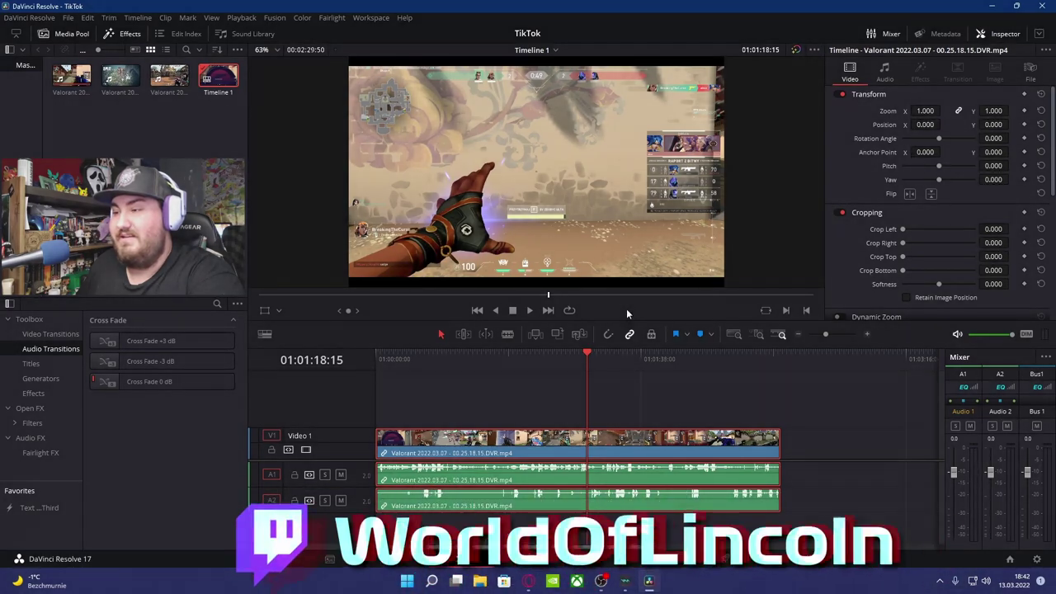
pyautogui.click(599, 369)
pyautogui.moveTo(599, 366)
pyautogui.mouseDown()
pyautogui.moveTo(674, 361)
pyautogui.moveTo(486, 367)
pyautogui.mouseUp()
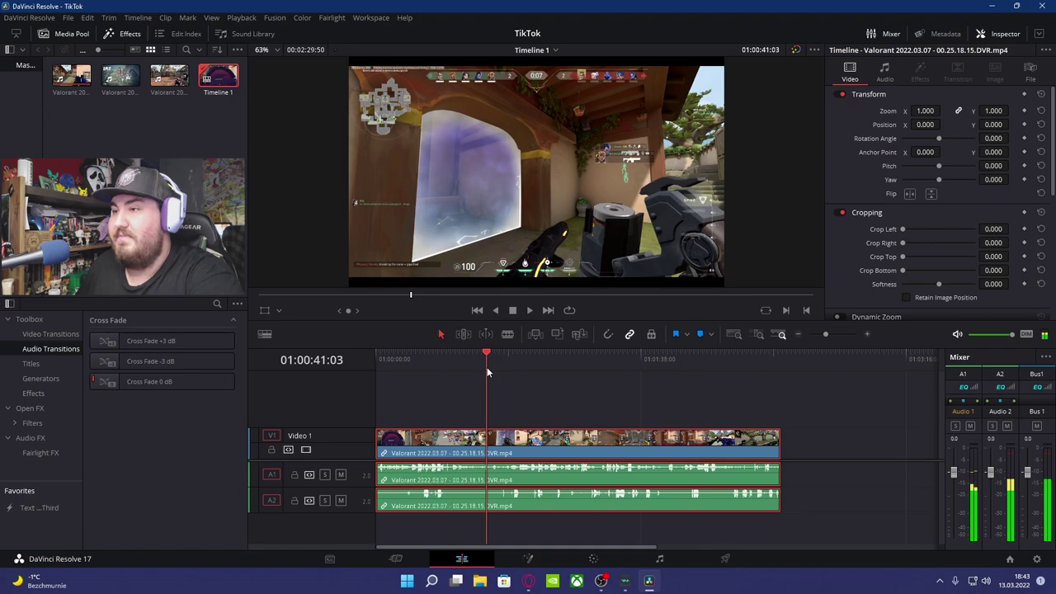
pyautogui.moveTo(487, 372); pyautogui.dragTo(496, 366)
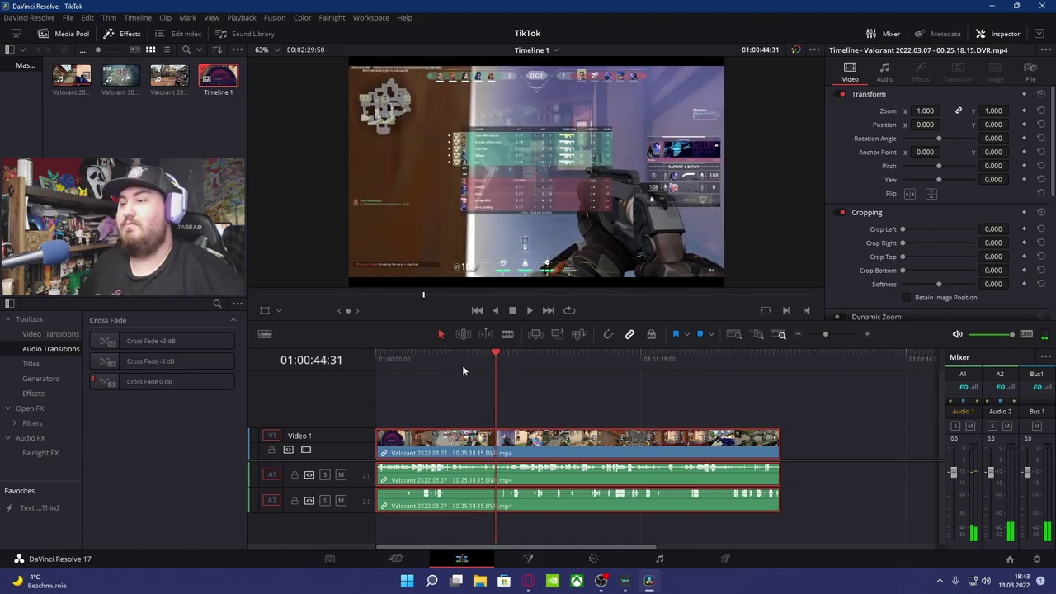
pyautogui.scroll(2, 418, 479)
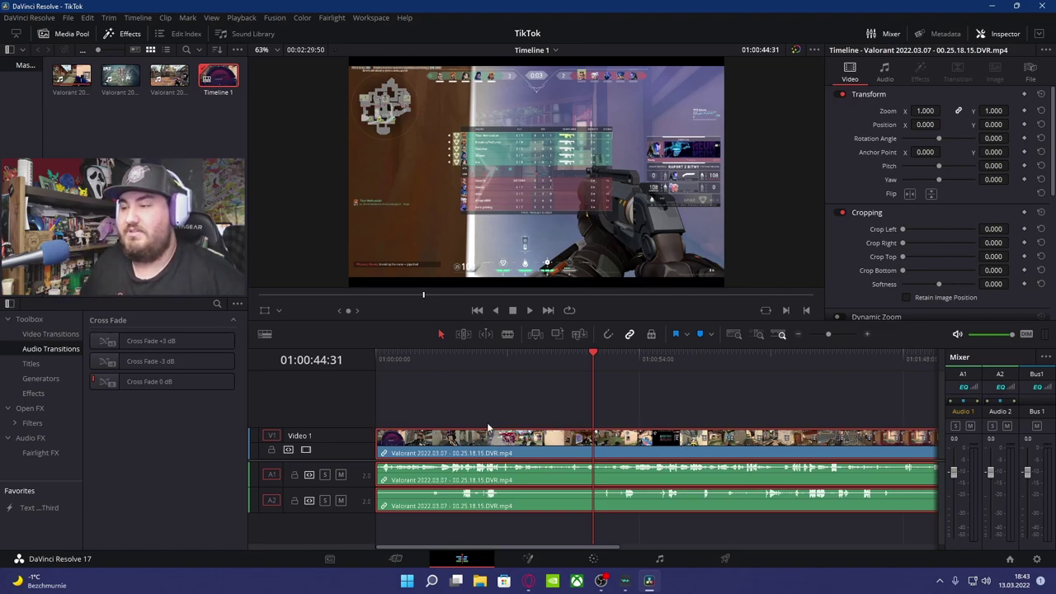
# Step: Scrub to around 01:00:44 and play the footage to preview it
pyautogui.scroll(-2, 614, 449)
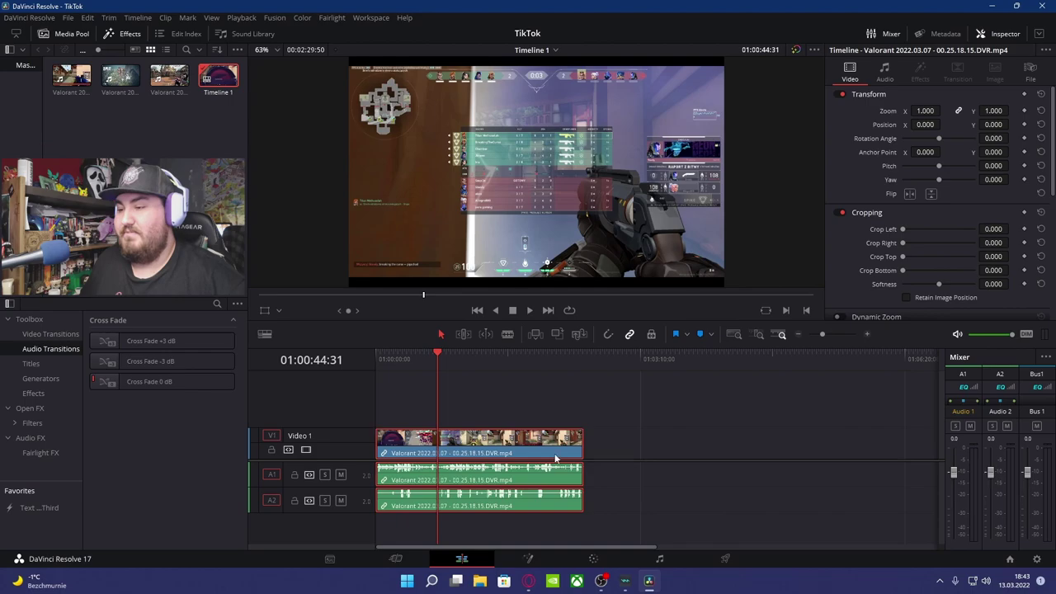
pyautogui.scroll(1, 568, 459)
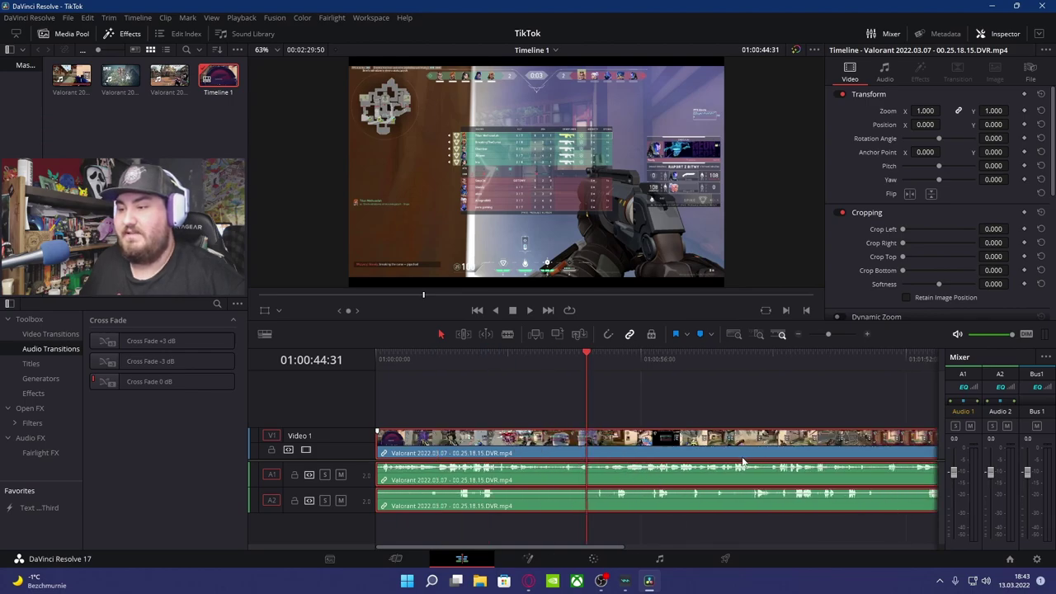
pyautogui.moveTo(587, 360); pyautogui.dragTo(588, 360)
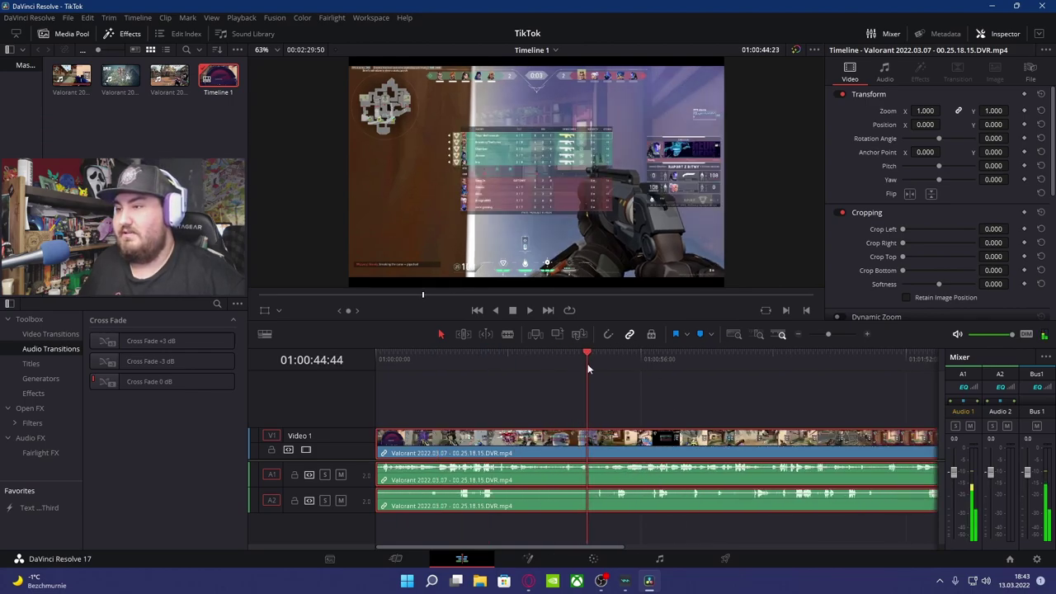
pyautogui.click(530, 312)
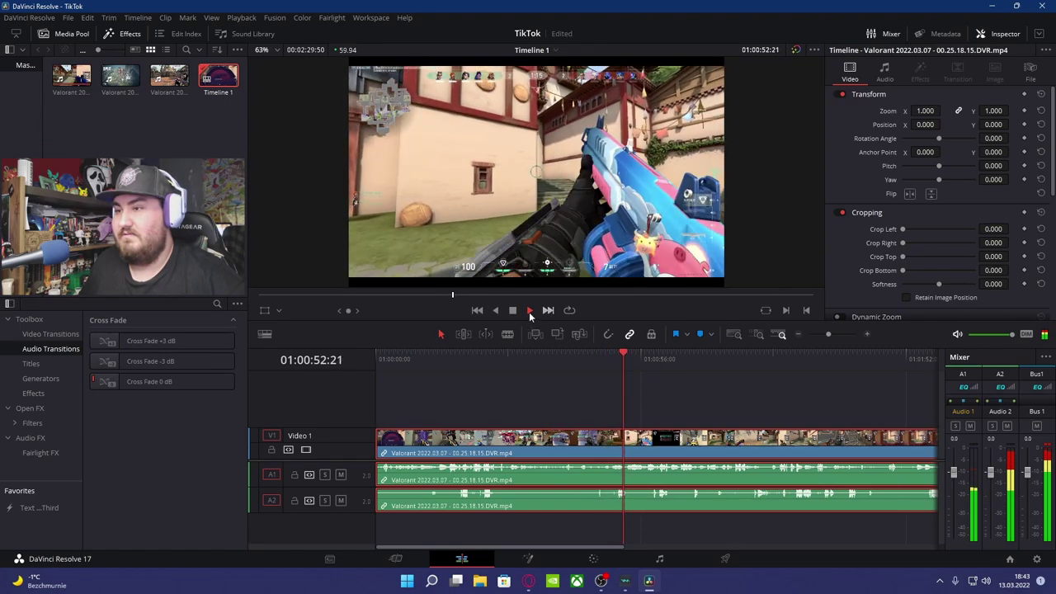
pyautogui.click(512, 313)
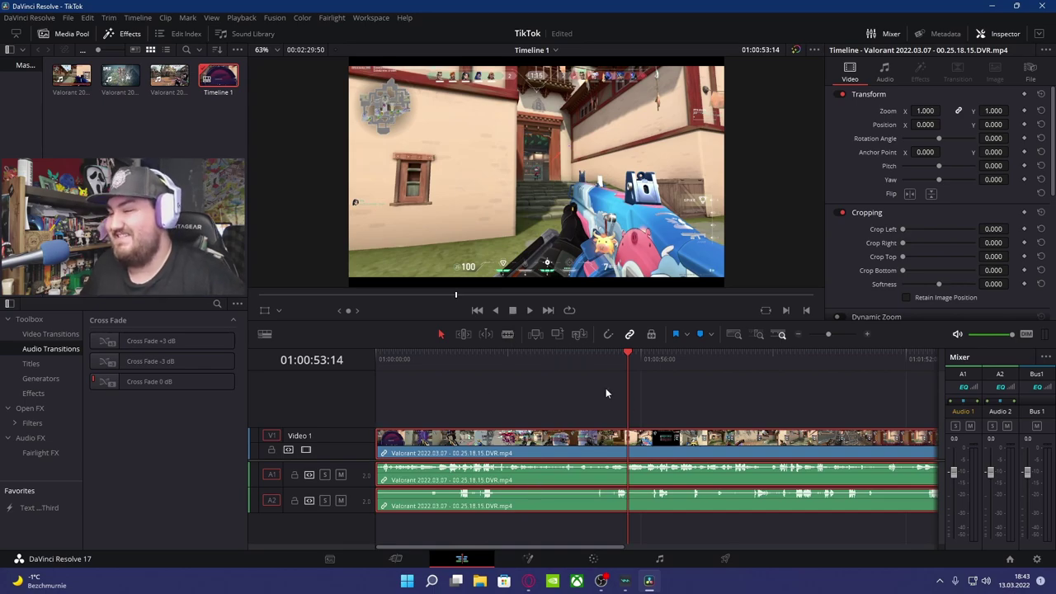
# Step: Settle the playhead at 01:00:47:25 and split the clip there with the Blade tool
pyautogui.moveTo(603, 359); pyautogui.dragTo(603, 363)
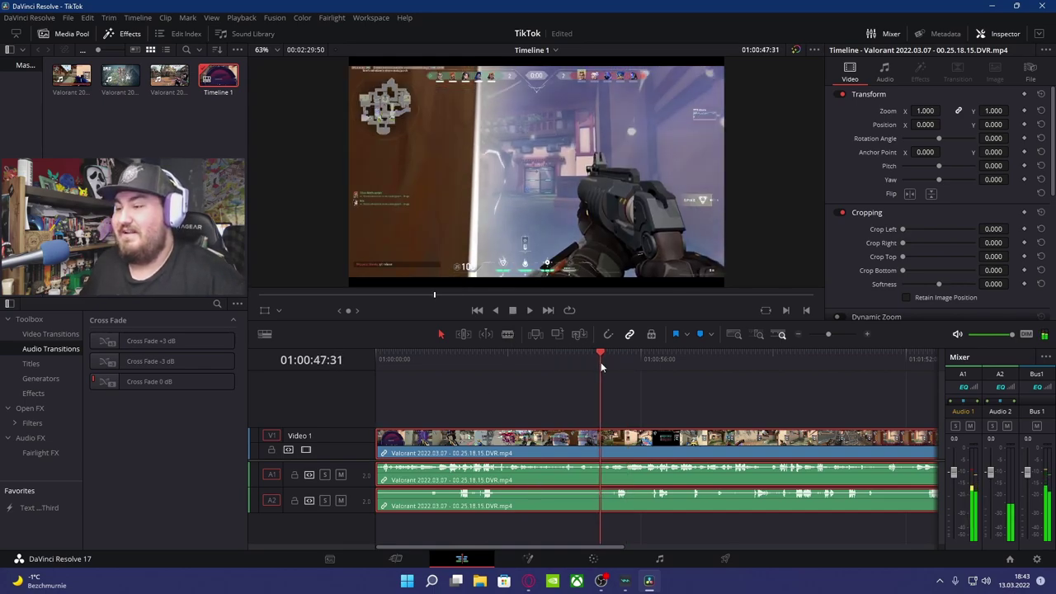
pyautogui.scroll(2, 604, 363)
pyautogui.click(658, 366)
pyautogui.moveTo(658, 366); pyautogui.dragTo(662, 369)
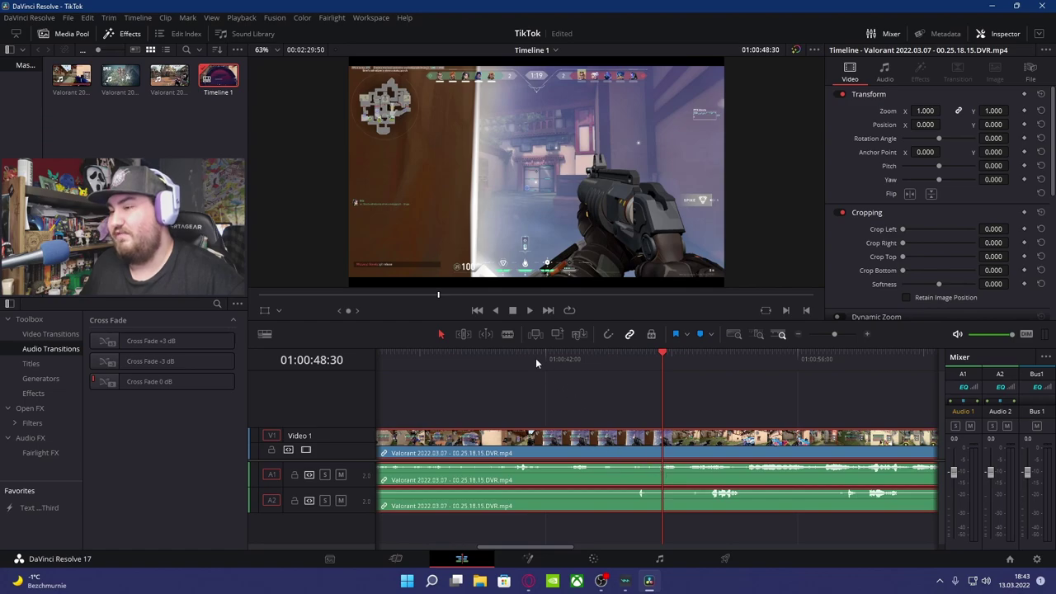
pyautogui.click(529, 310)
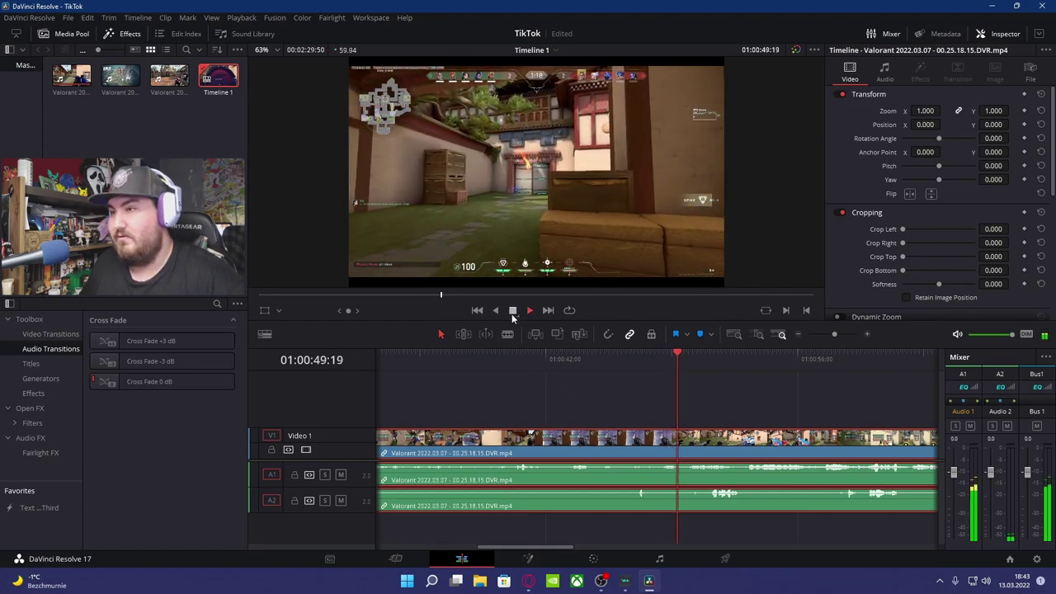
pyautogui.moveTo(665, 361); pyautogui.dragTo(644, 361)
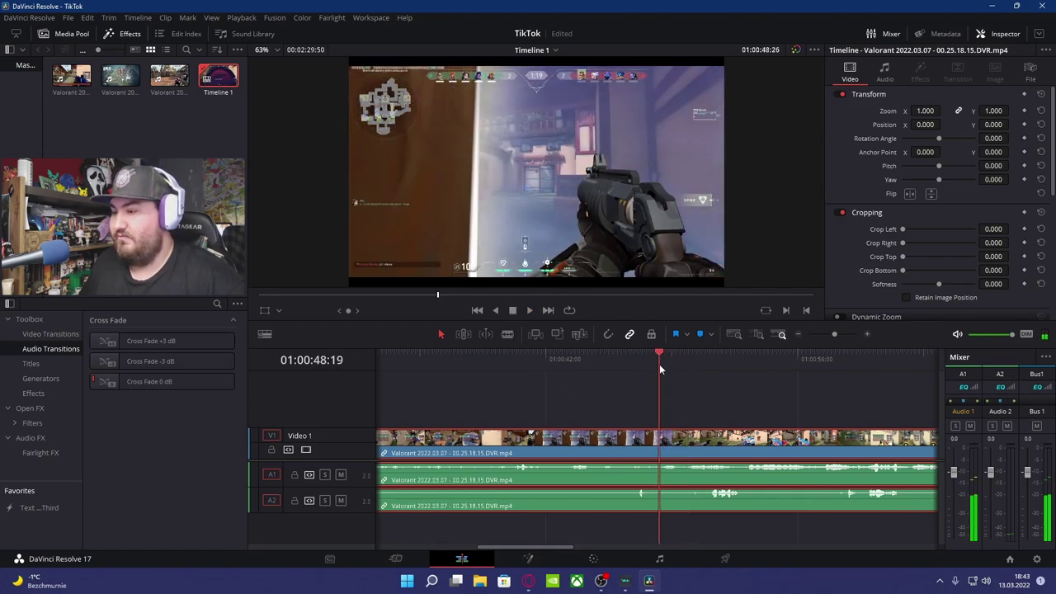
pyautogui.click(508, 334)
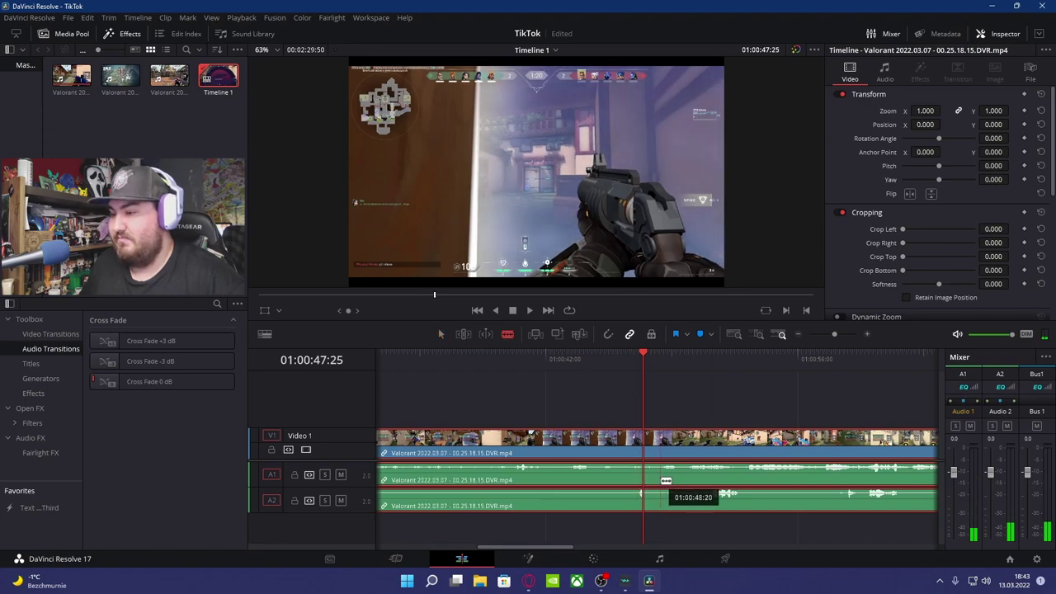
pyautogui.click(660, 493)
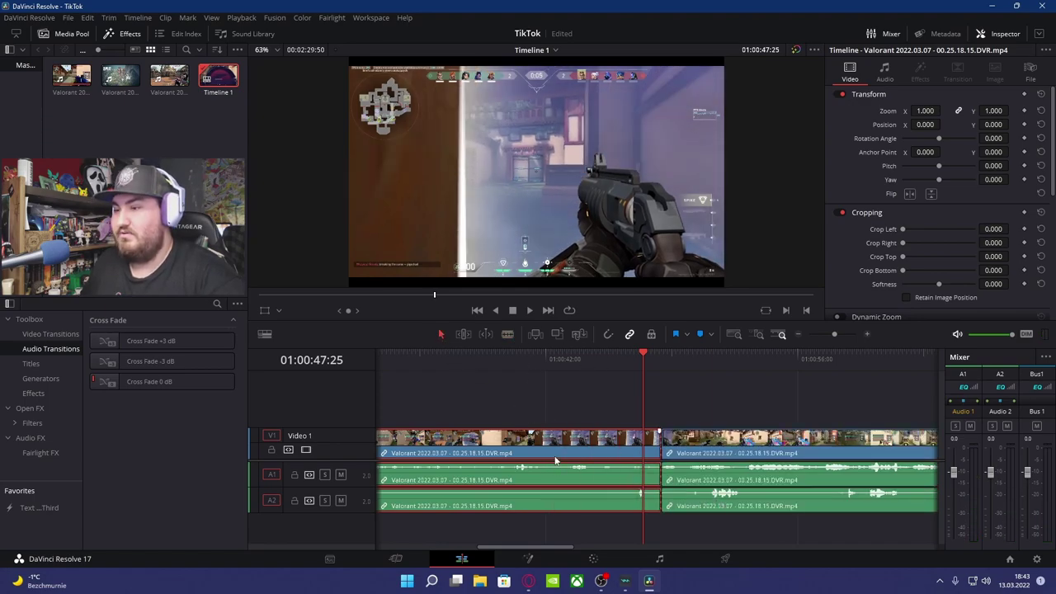
# Step: Delete the footage before the cut and ripple-delete the empty gap left behind
pyautogui.press('BackSpace')
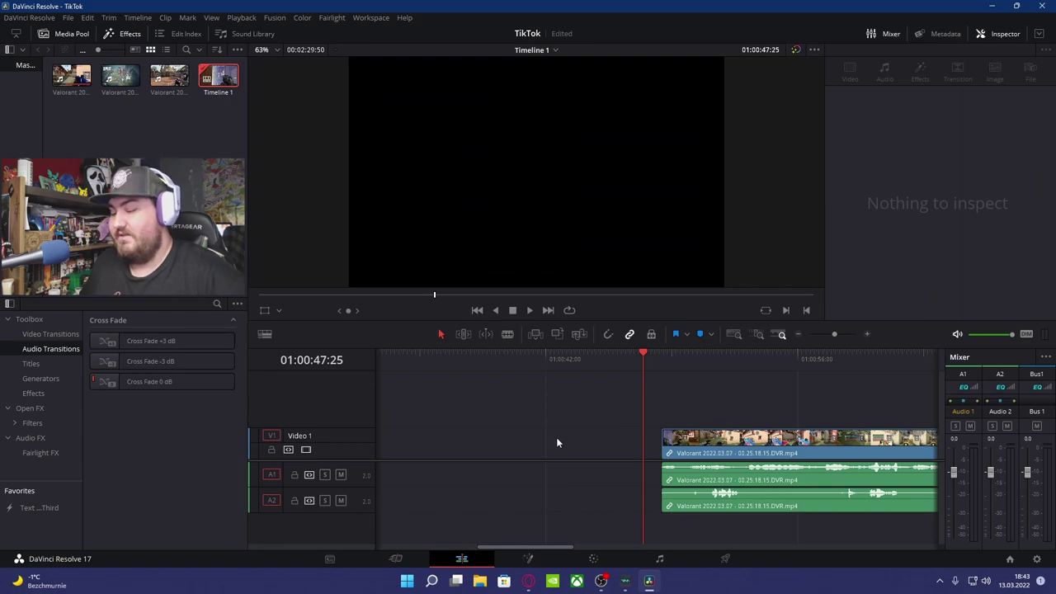
pyautogui.scroll(-3, 481, 448)
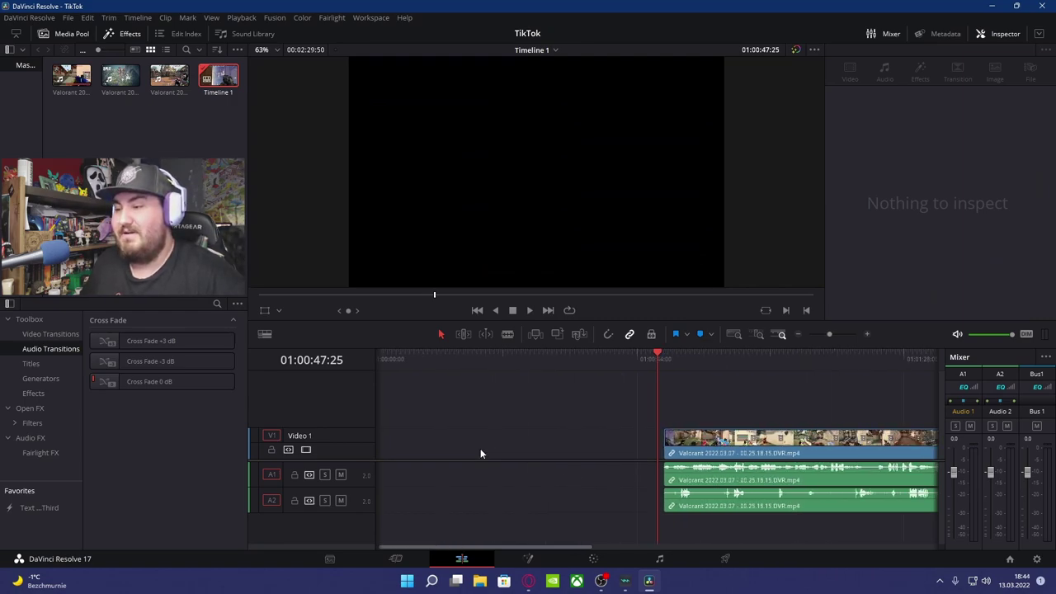
pyautogui.scroll(-3, 481, 448)
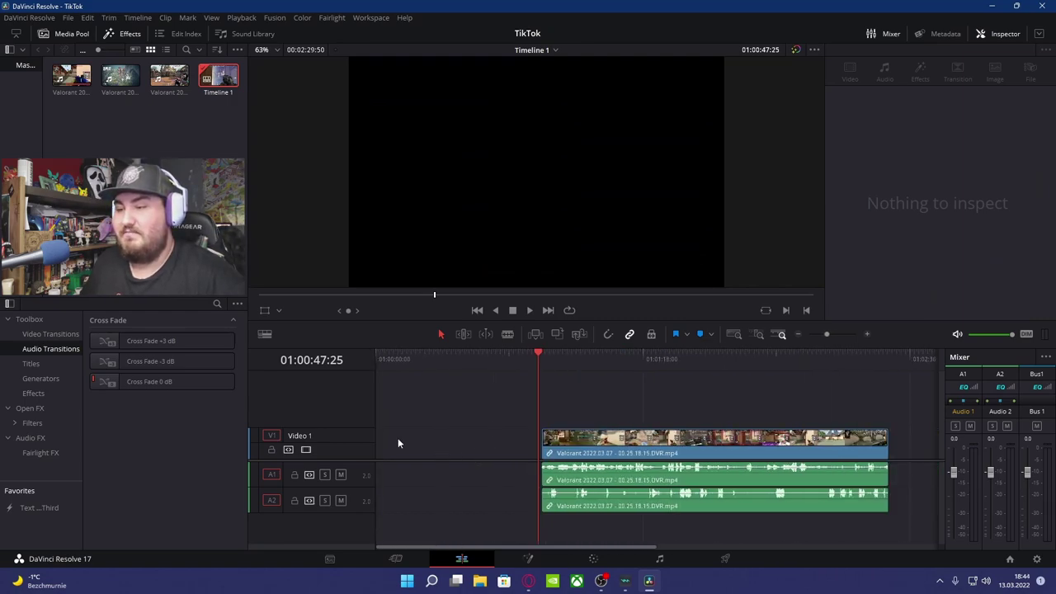
pyautogui.click(447, 443)
pyautogui.press('Delete')
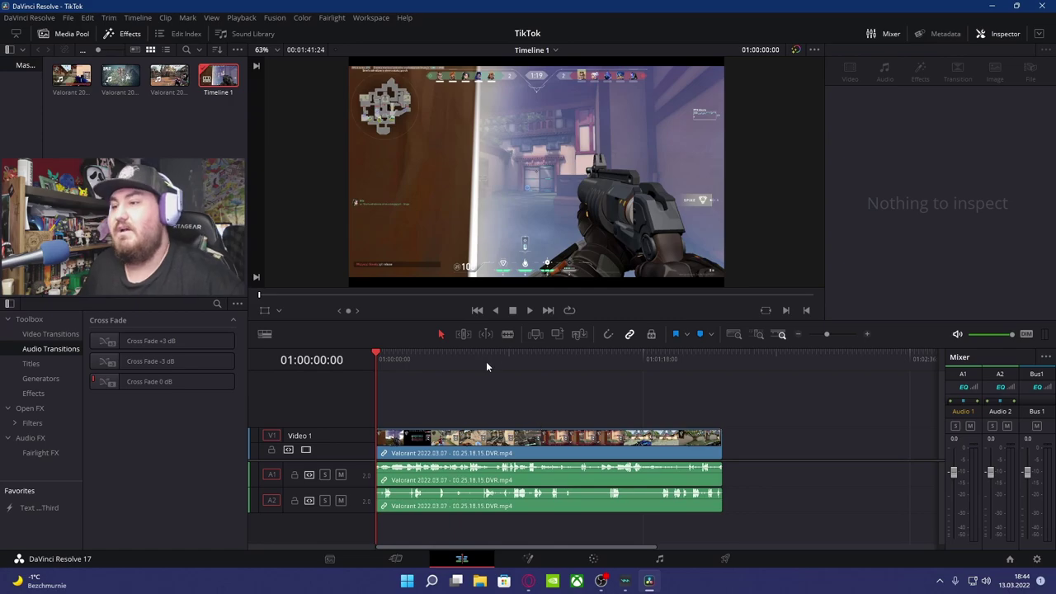
# Step: Play the trimmed clip from 01:00:00:00, stopping at about four seconds
pyautogui.click(529, 311)
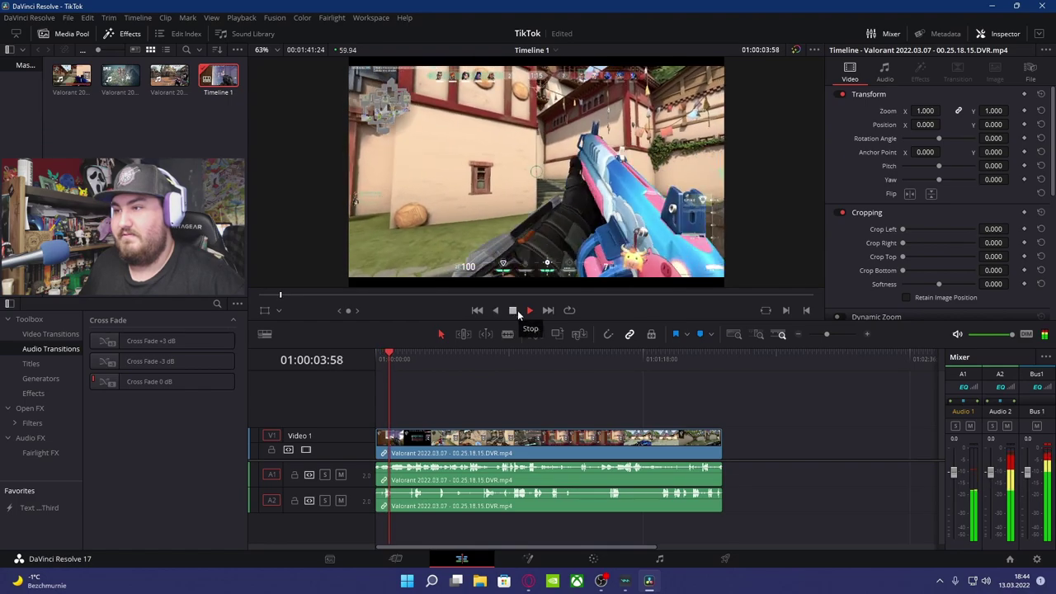
pyautogui.click(514, 310)
pyautogui.scroll(2, 435, 483)
pyautogui.scroll(2, 436, 483)
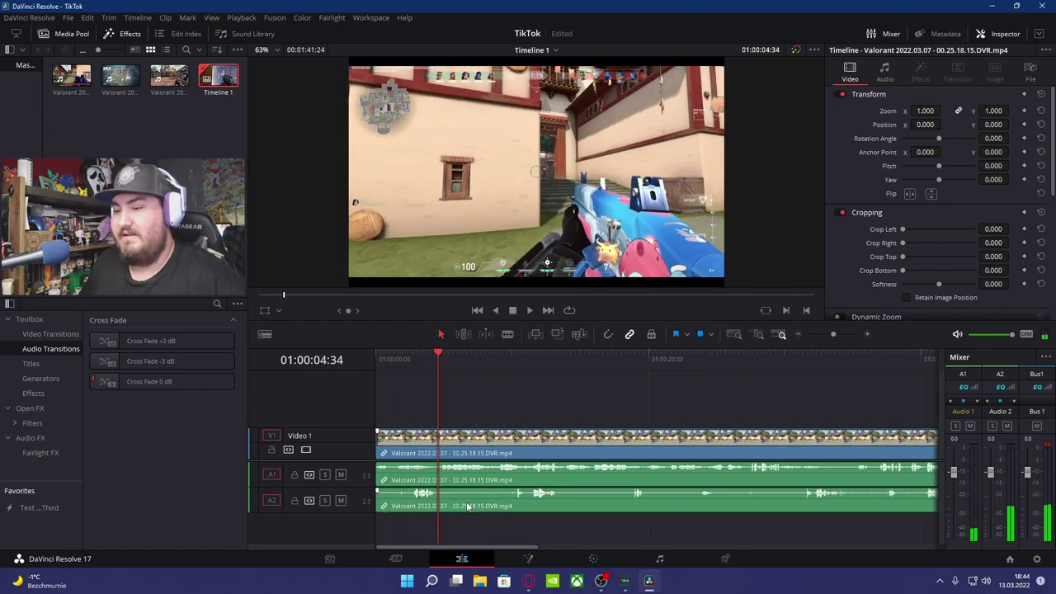
# Step: Blade the clip near 01:00:04:13 and delete everything after the cut
pyautogui.scroll(3, 462, 491)
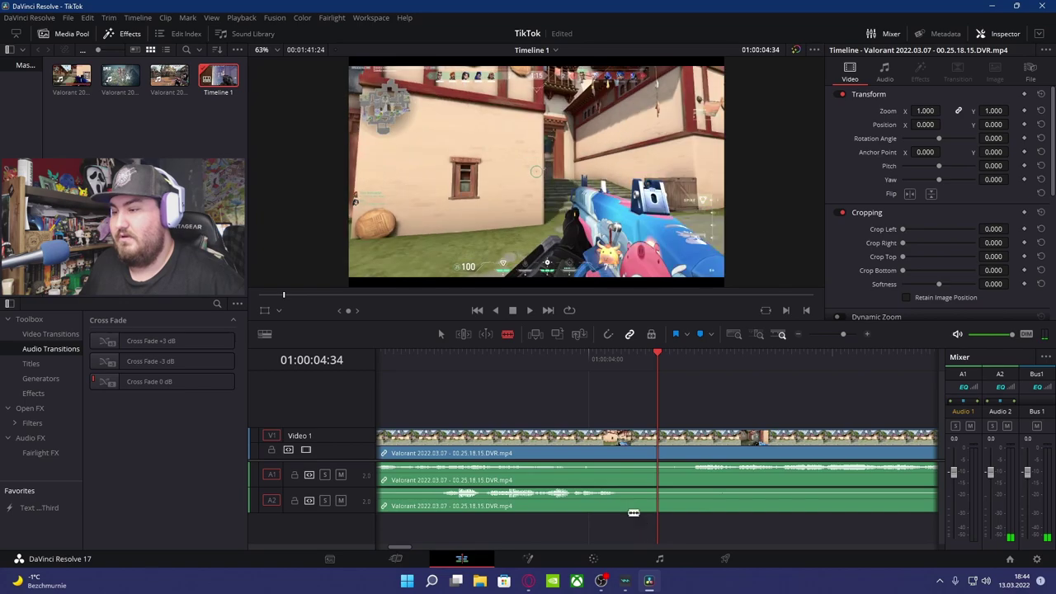
pyautogui.click(507, 334)
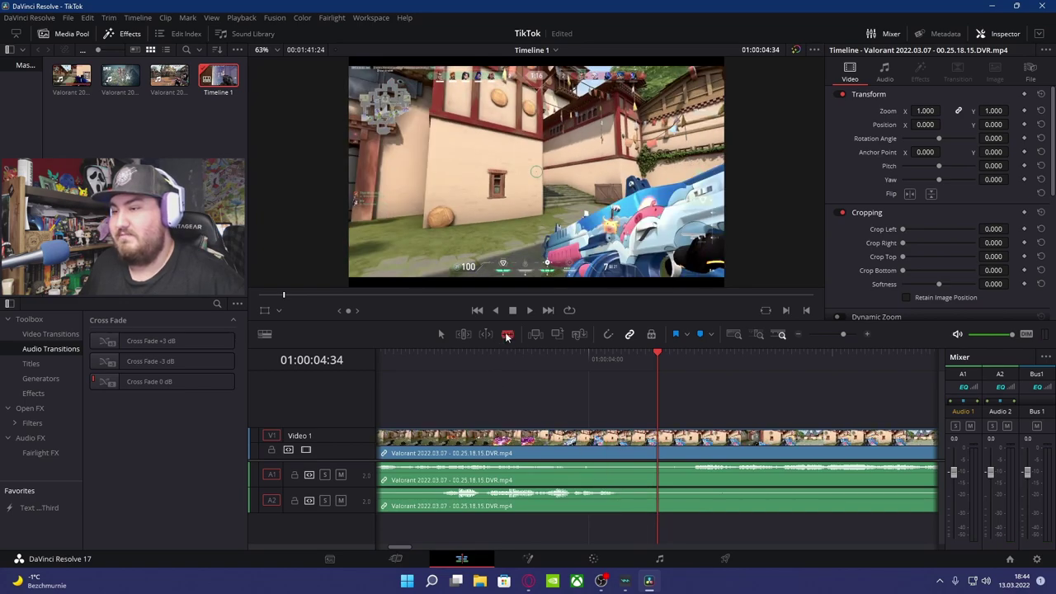
pyautogui.click(618, 443)
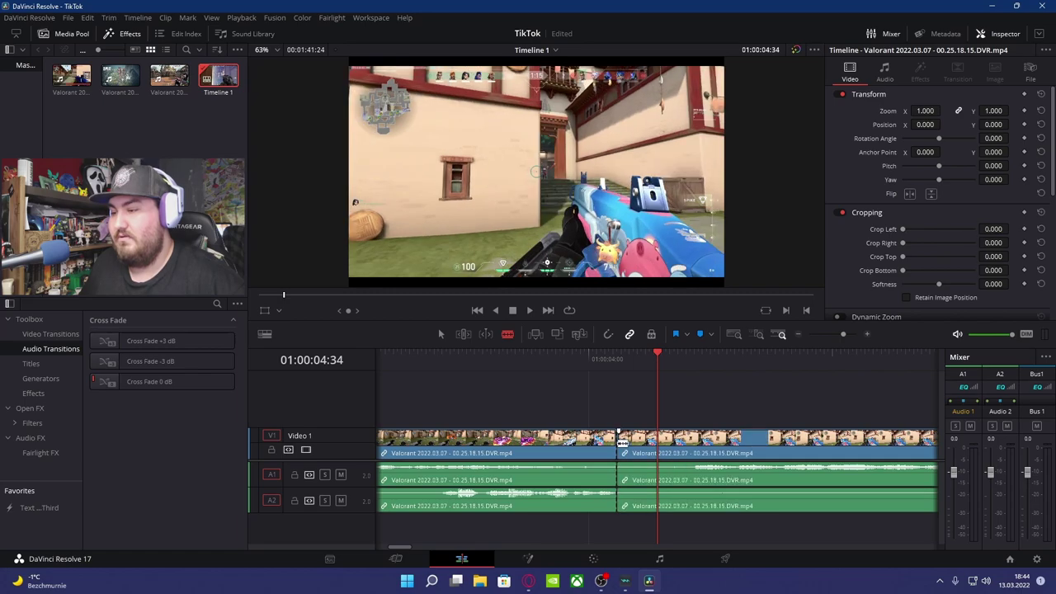
pyautogui.click(691, 459)
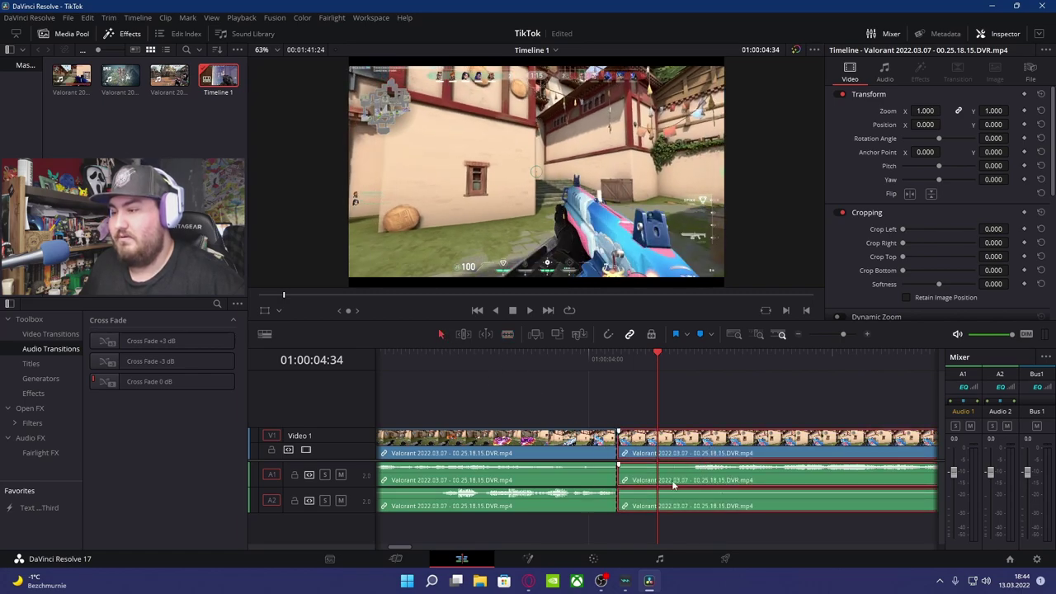
pyautogui.press('Delete')
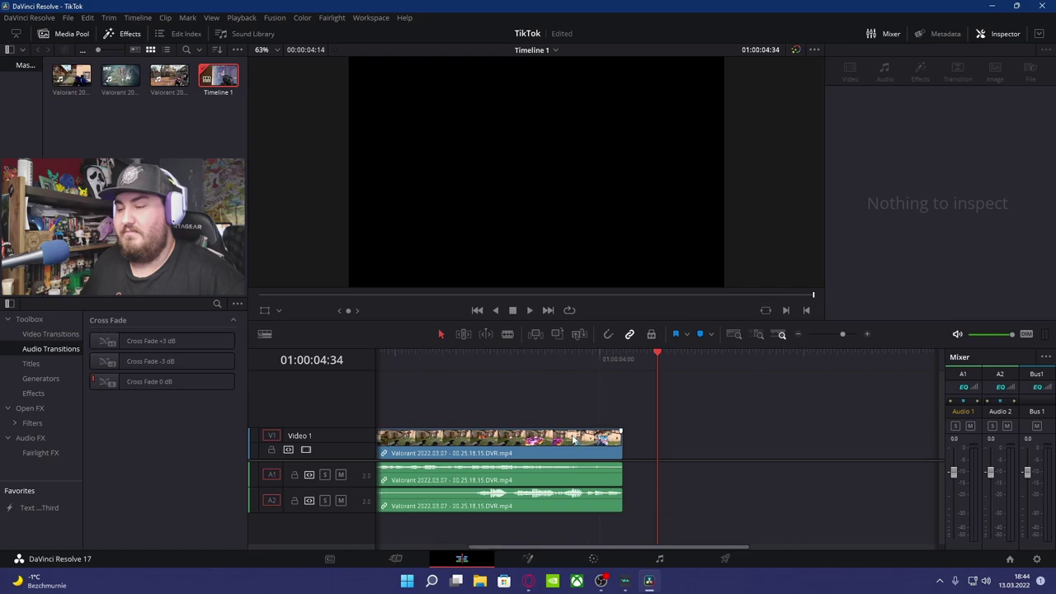
pyautogui.scroll(-3, 561, 454)
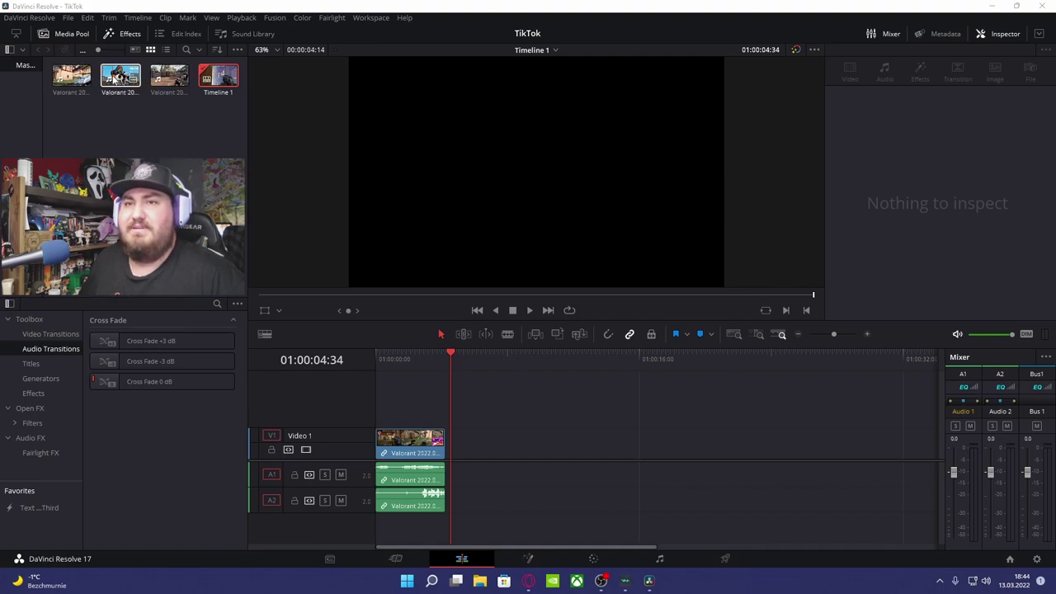
# Step: Add the second Valorant clip, 00.20.12.14.DVR.mp4, directly after the four-second opening
pyautogui.moveTo(113, 77); pyautogui.dragTo(490, 443)
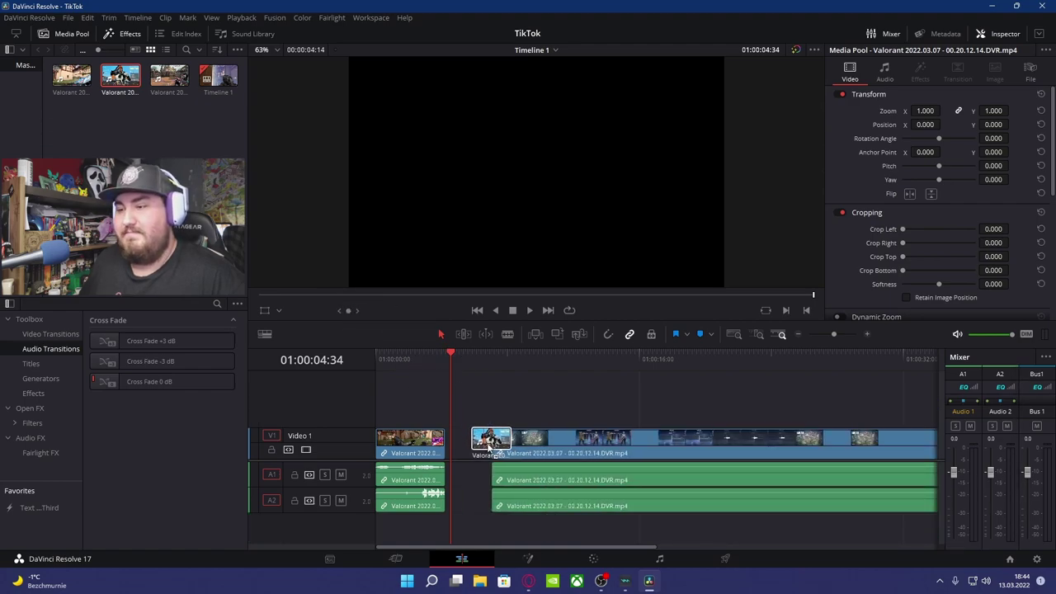
pyautogui.moveTo(490, 443); pyautogui.dragTo(507, 442)
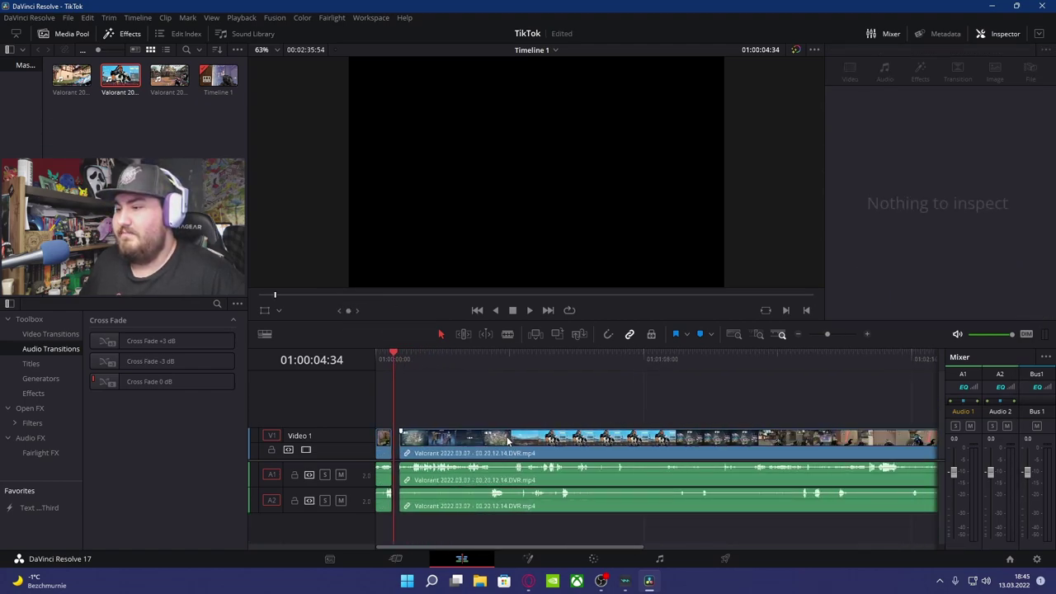
pyautogui.scroll(-1, 508, 441)
pyautogui.scroll(-1, 507, 441)
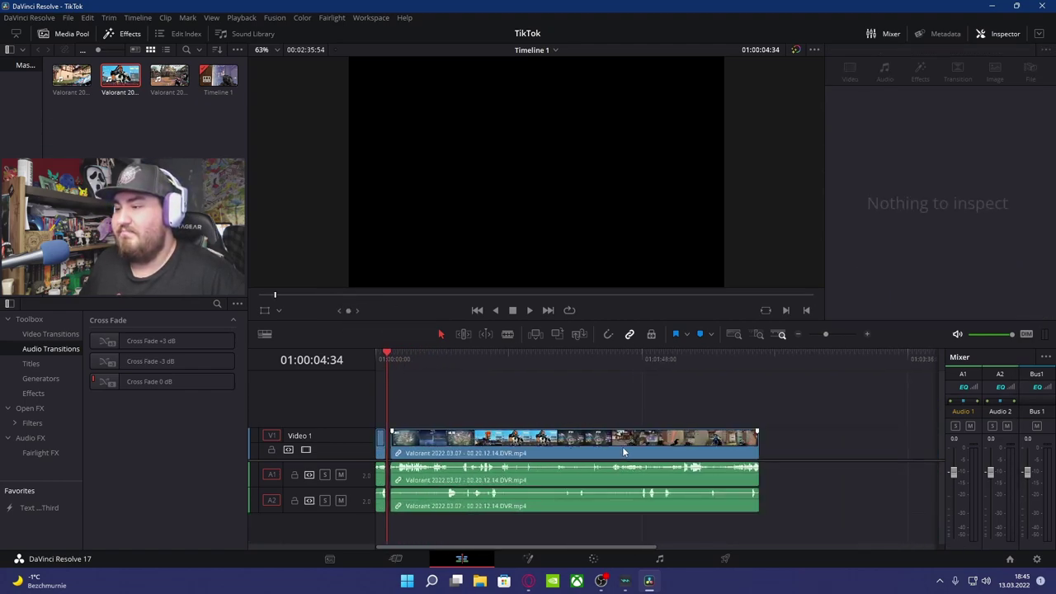
# Step: Play through the new clip, skipping ahead, and stop near 01:02:06 where the first cut goes
pyautogui.click(637, 363)
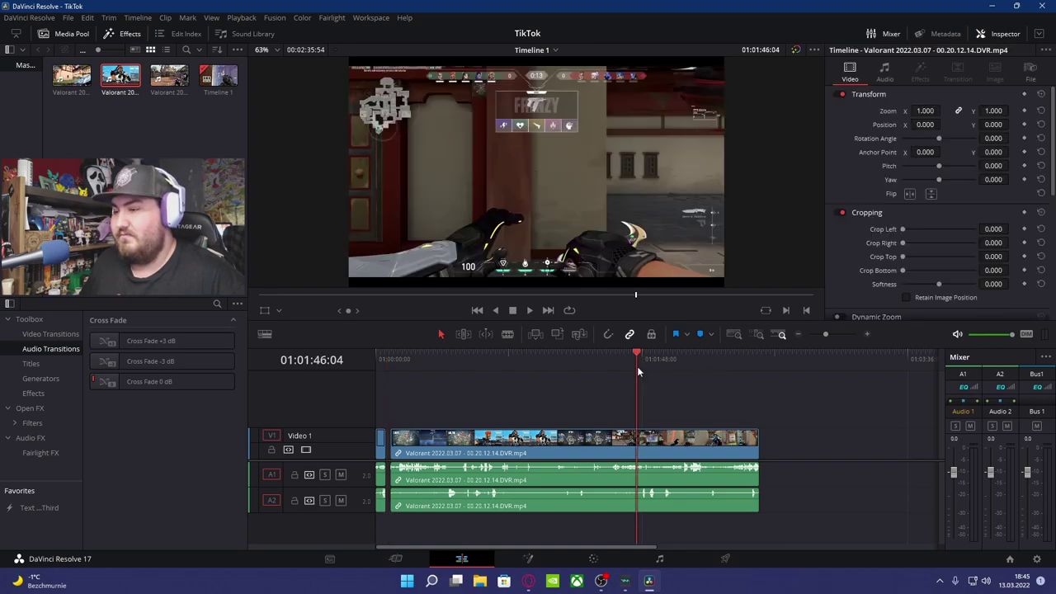
pyautogui.click(529, 310)
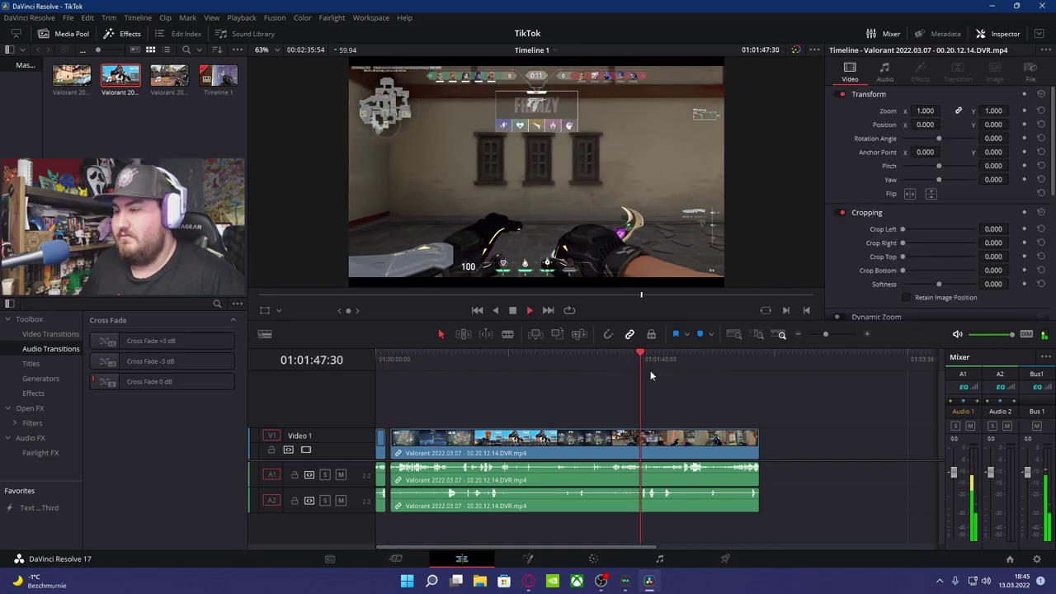
pyautogui.click(658, 370)
pyautogui.click(665, 364)
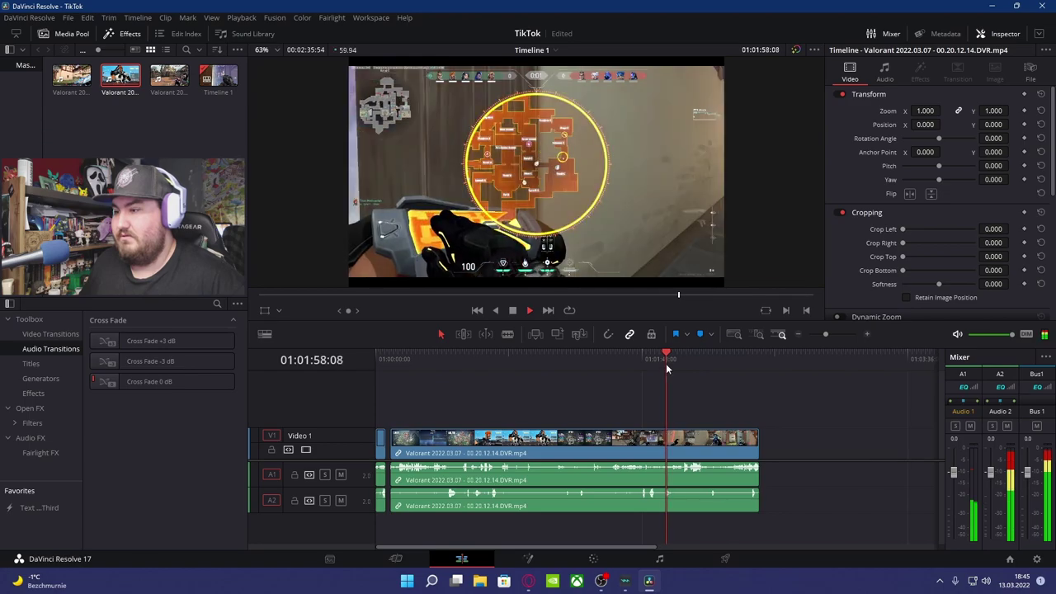
pyautogui.click(680, 361)
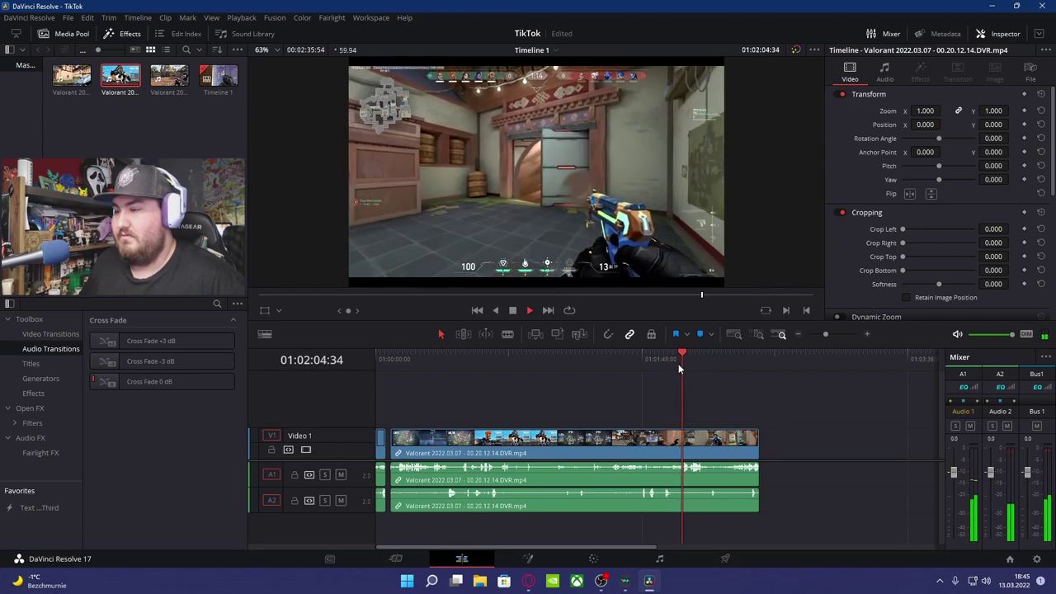
pyautogui.click(512, 312)
pyautogui.scroll(5, 680, 396)
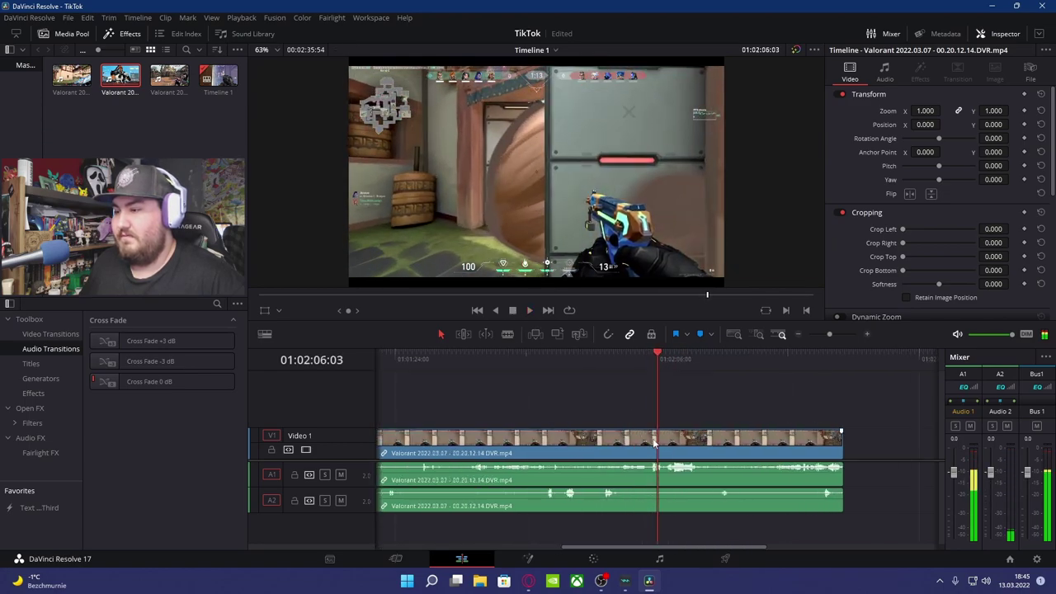
# Step: Blade-cut the second clip at 01:02:06:46
pyautogui.click(680, 355)
pyautogui.moveTo(680, 352); pyautogui.dragTo(683, 355)
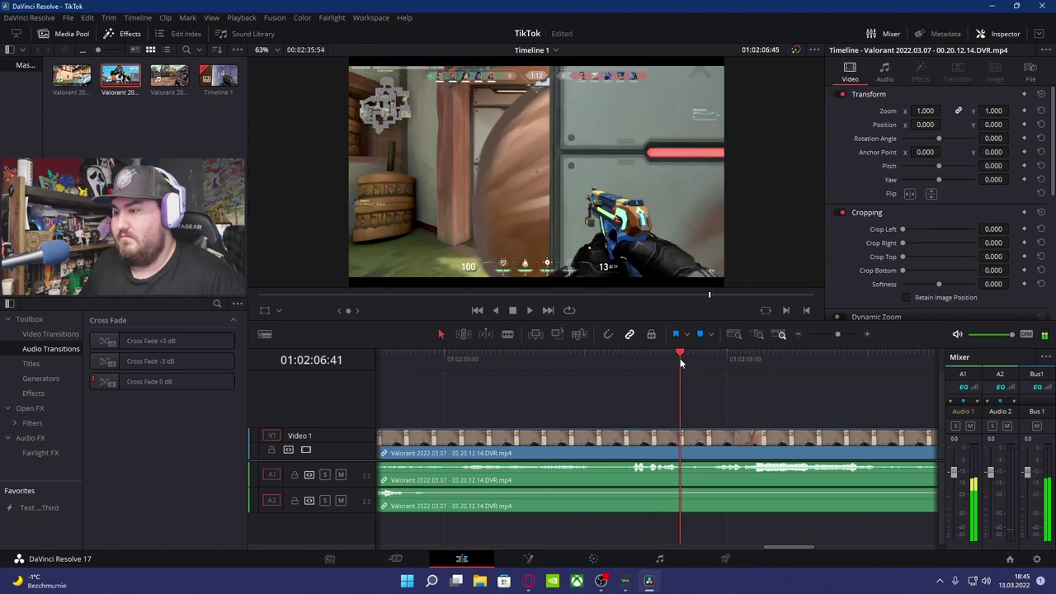
pyautogui.click(508, 334)
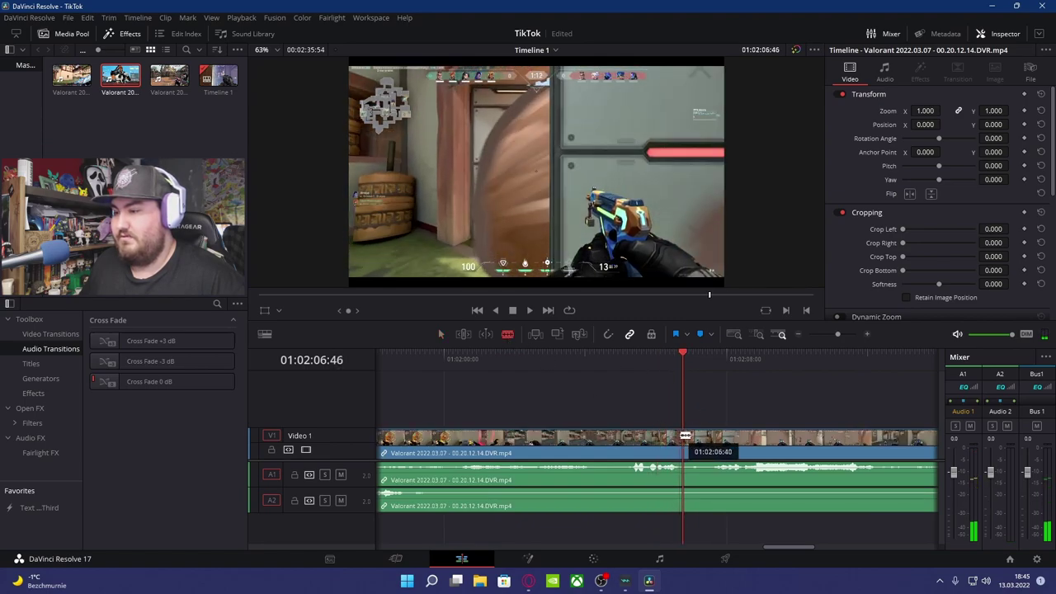
pyautogui.click(684, 438)
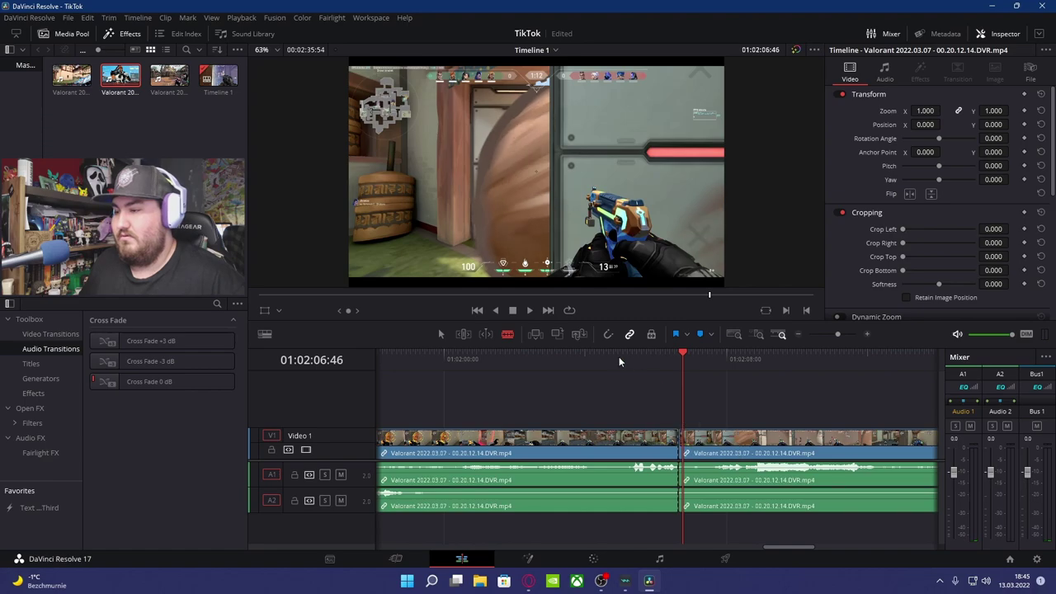
# Step: Add further cuts near 01:02:07:43 and about 01:02:12:58, previewing the footage between them
pyautogui.moveTo(683, 357); pyautogui.dragTo(751, 363)
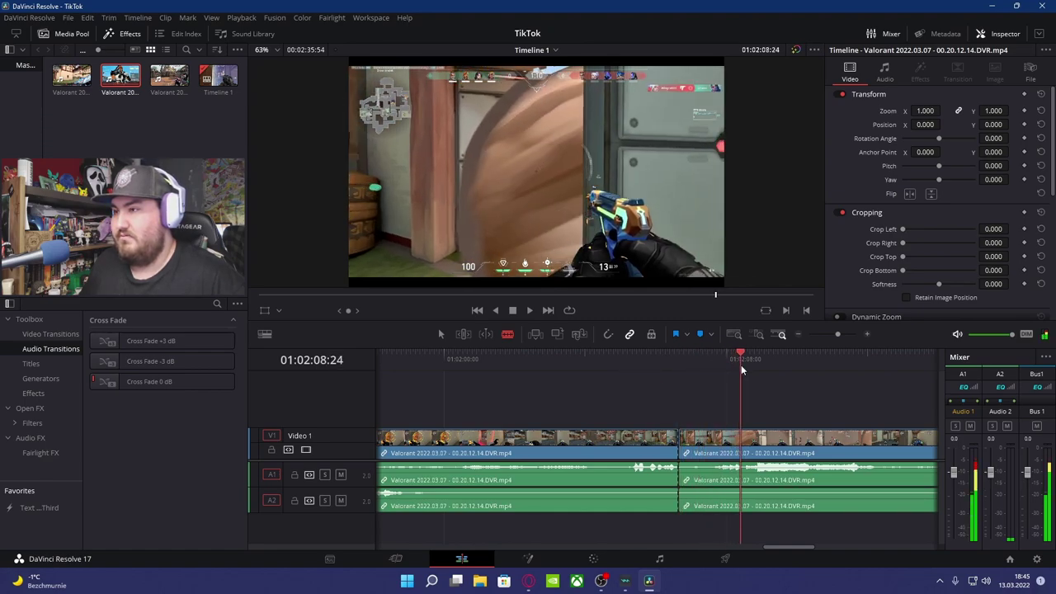
pyautogui.click(716, 448)
pyautogui.click(717, 361)
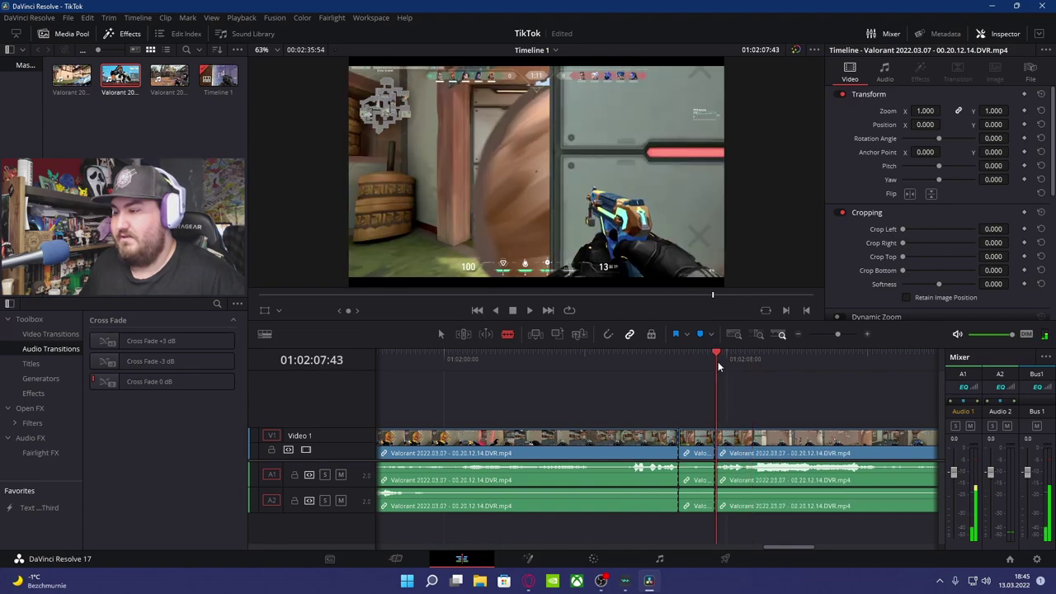
pyautogui.click(528, 313)
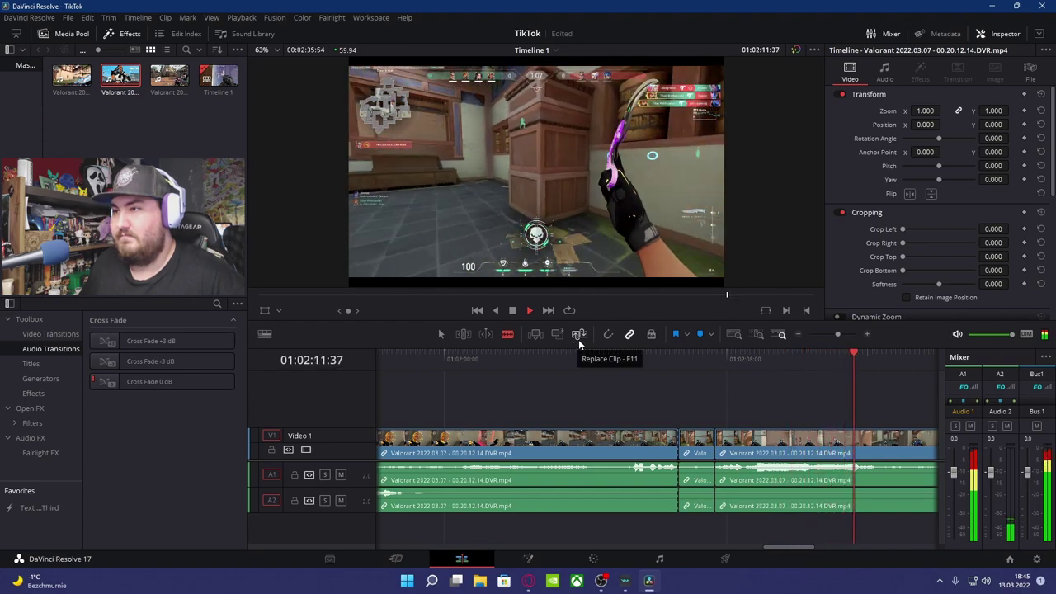
pyautogui.click(513, 312)
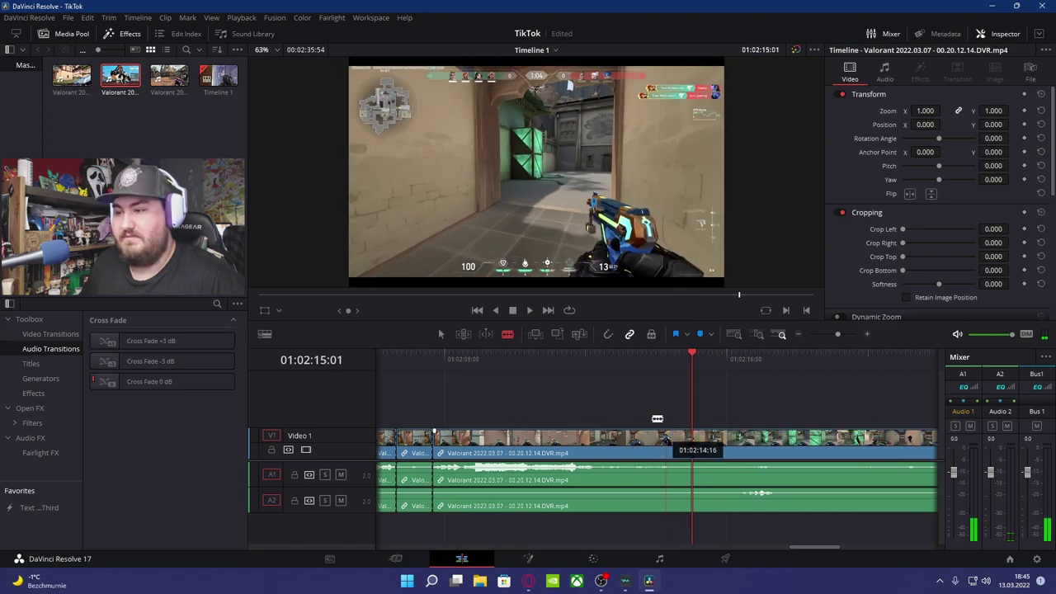
pyautogui.moveTo(550, 355); pyautogui.dragTo(626, 373)
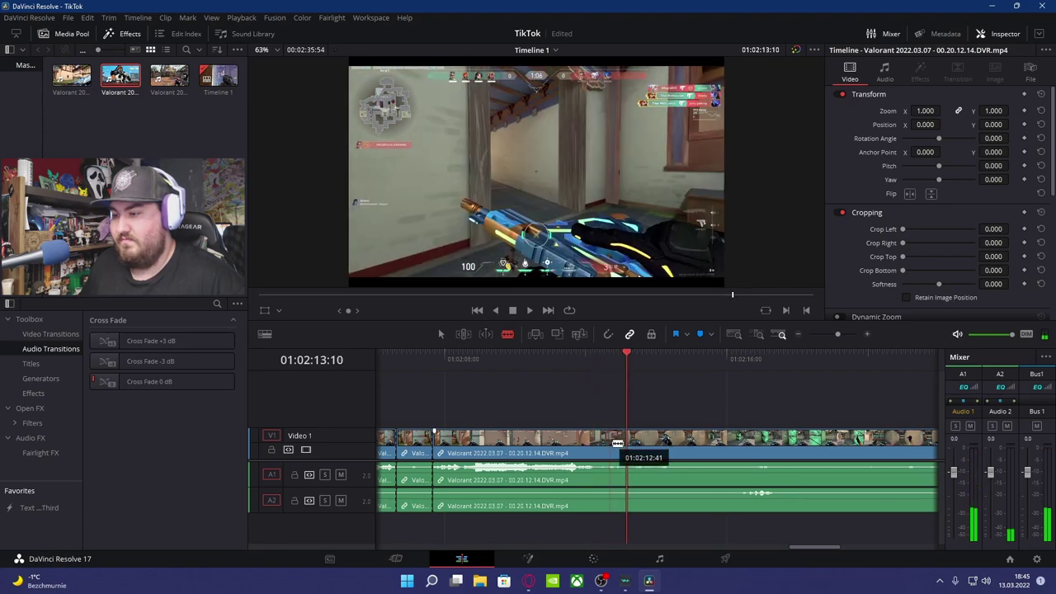
pyautogui.click(626, 438)
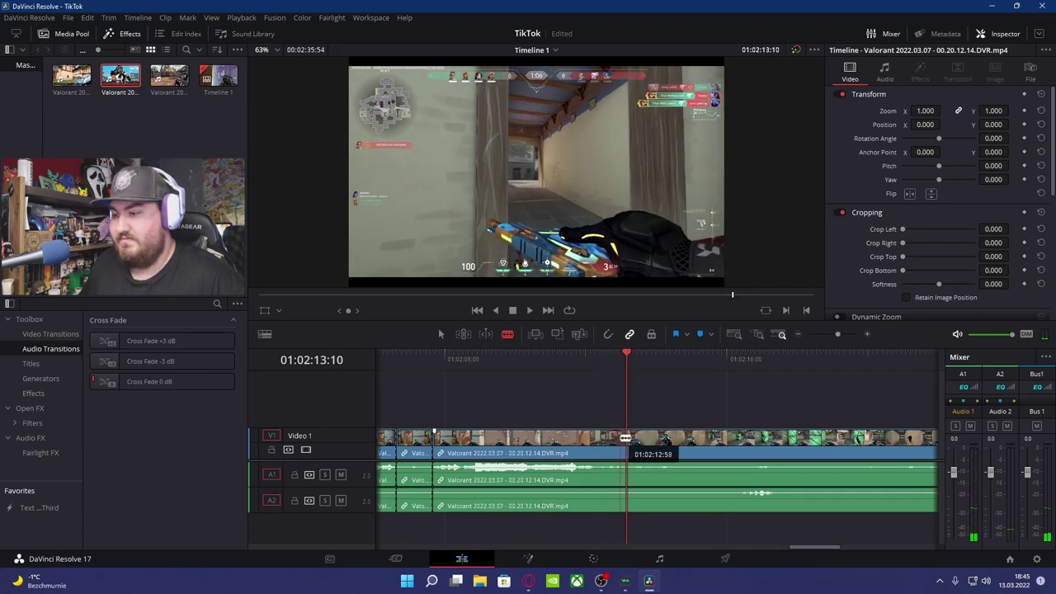
# Step: Return to the Selection tool, zoom the timeline out, and start selecting the pieces before the highlight
pyautogui.click(440, 333)
pyautogui.scroll(-2, 551, 410)
pyautogui.scroll(-2, 561, 404)
pyautogui.scroll(-2, 562, 406)
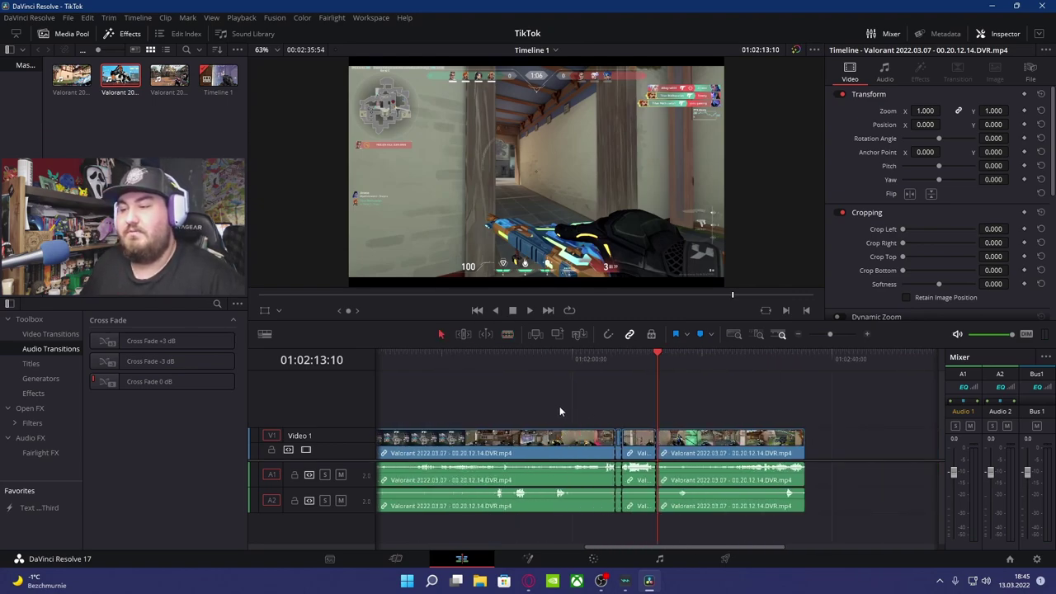
pyautogui.scroll(-2, 561, 409)
pyautogui.scroll(-2, 561, 410)
pyautogui.scroll(-1, 561, 410)
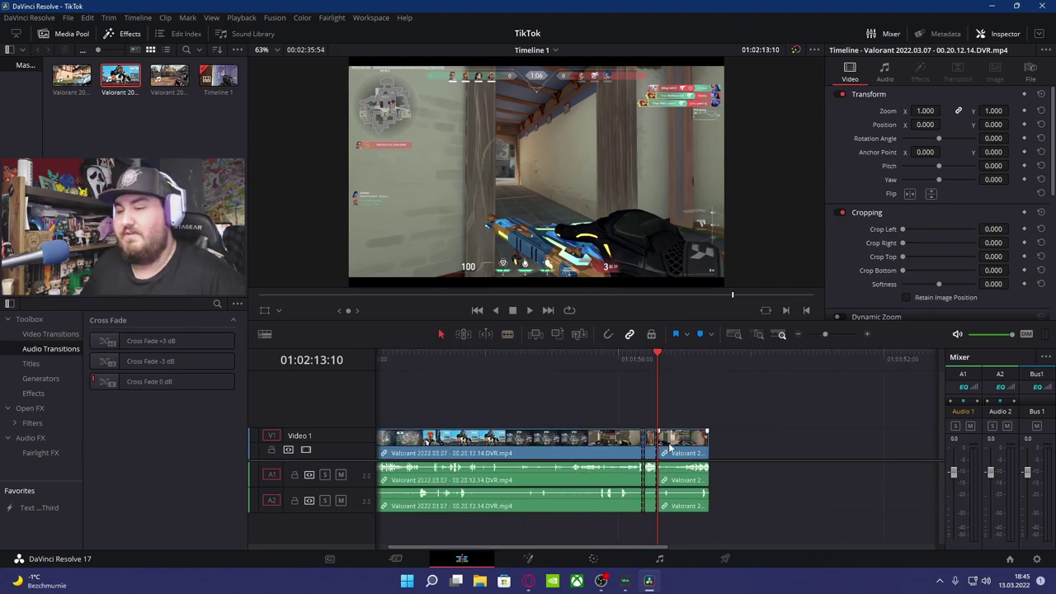
pyautogui.scroll(2, 670, 447)
pyautogui.scroll(1, 594, 442)
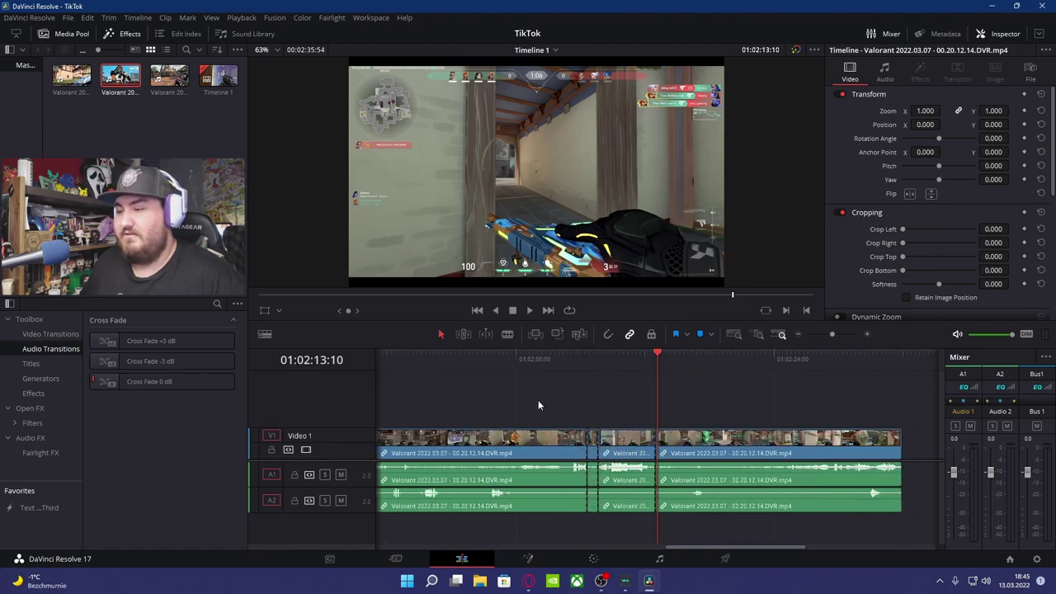
pyautogui.moveTo(538, 404); pyautogui.dragTo(571, 398)
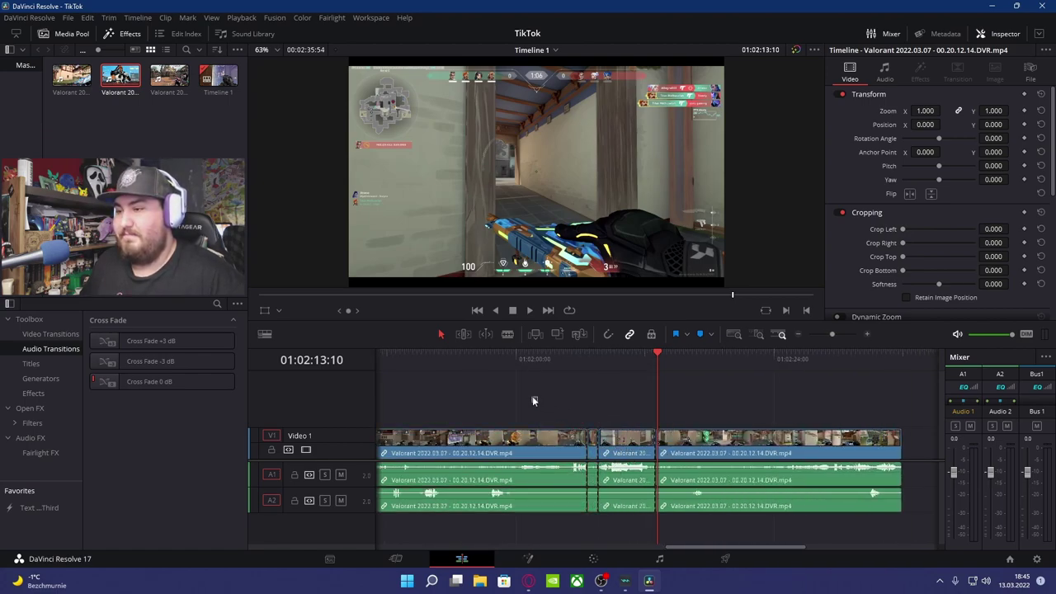
pyautogui.moveTo(522, 402); pyautogui.dragTo(591, 493)
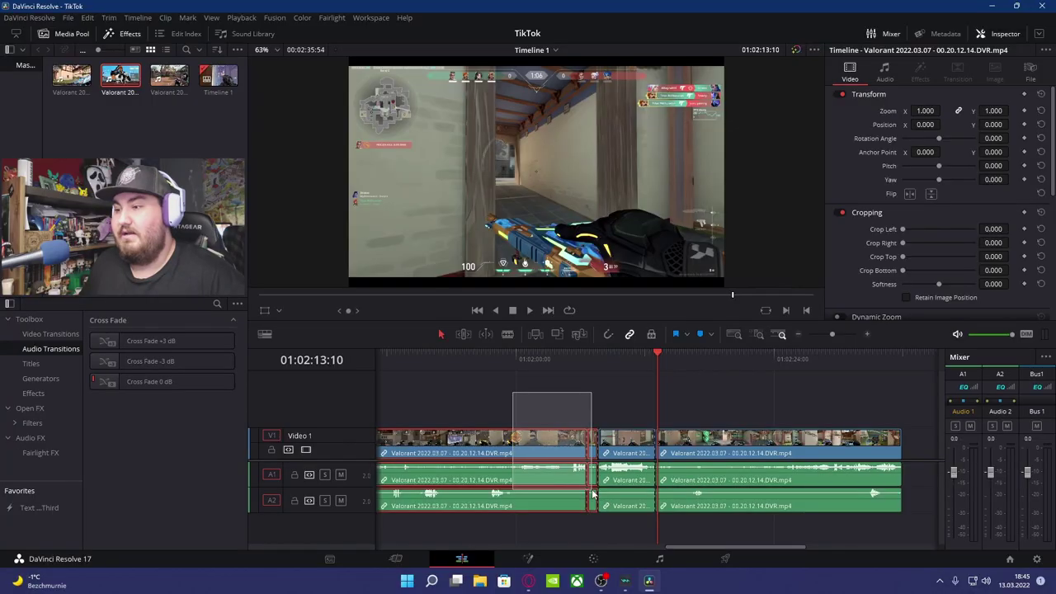
# Step: Delete the pieces before the highlight and the long piece after it
pyautogui.moveTo(591, 493); pyautogui.dragTo(595, 525)
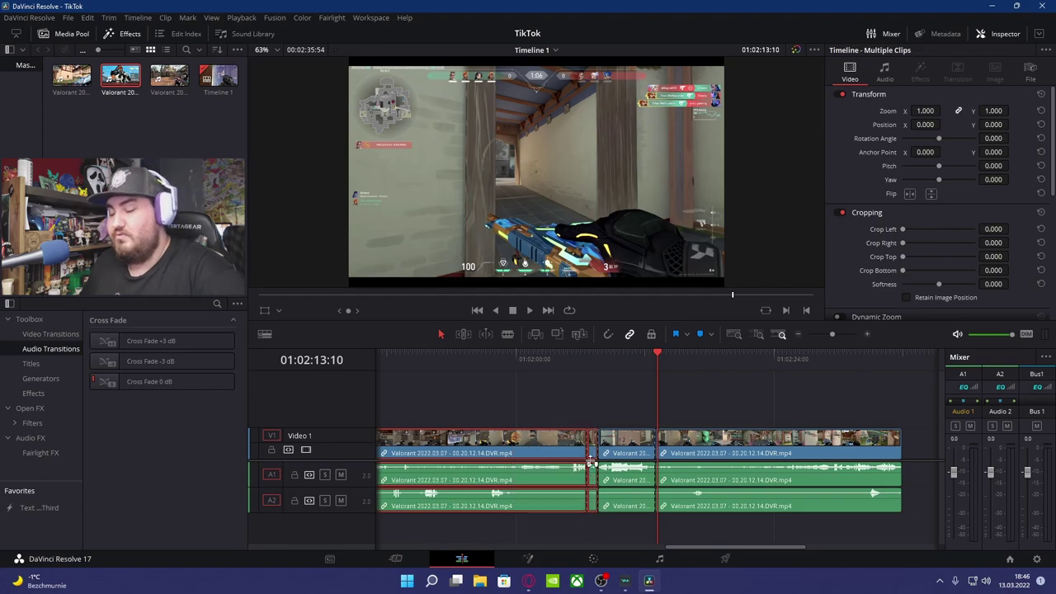
pyautogui.press('BackSpace')
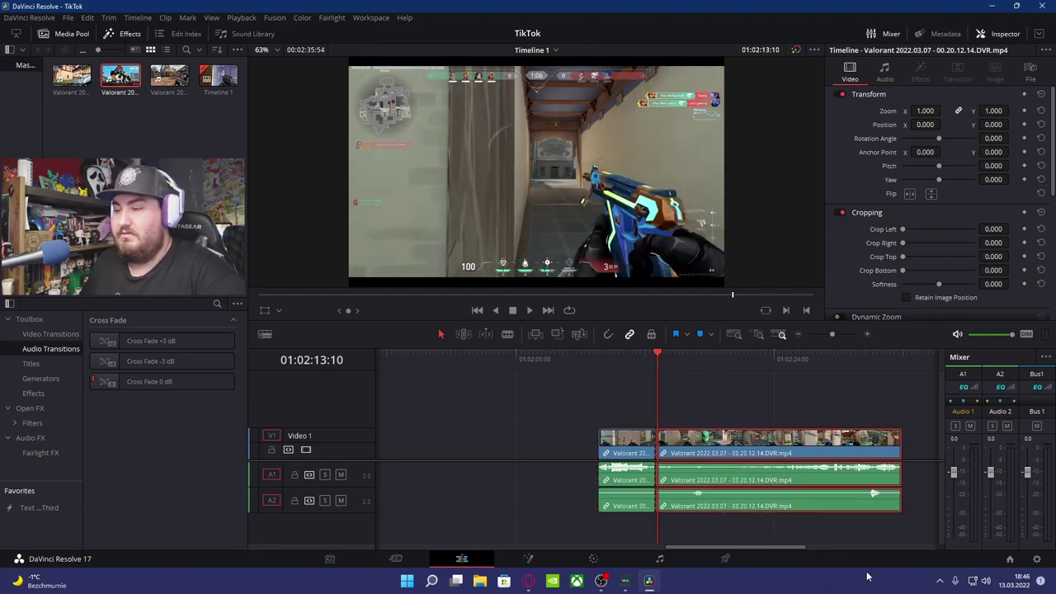
pyautogui.press('BackSpace')
# Step: Ripple-delete the gap so the highlight starts the timeline, then save the project
pyautogui.scroll(-5, 468, 465)
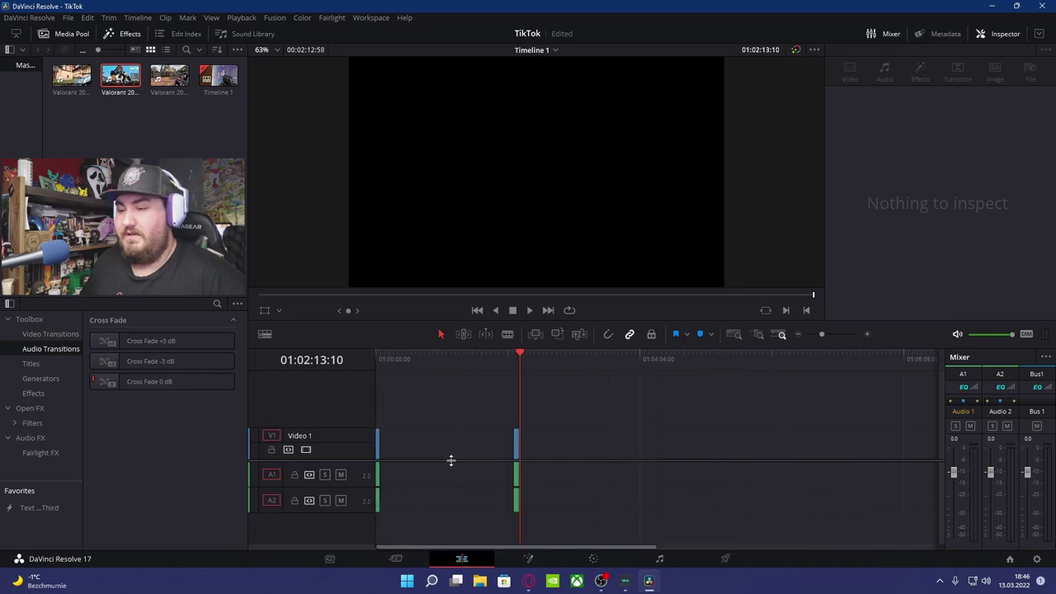
pyautogui.click(453, 443)
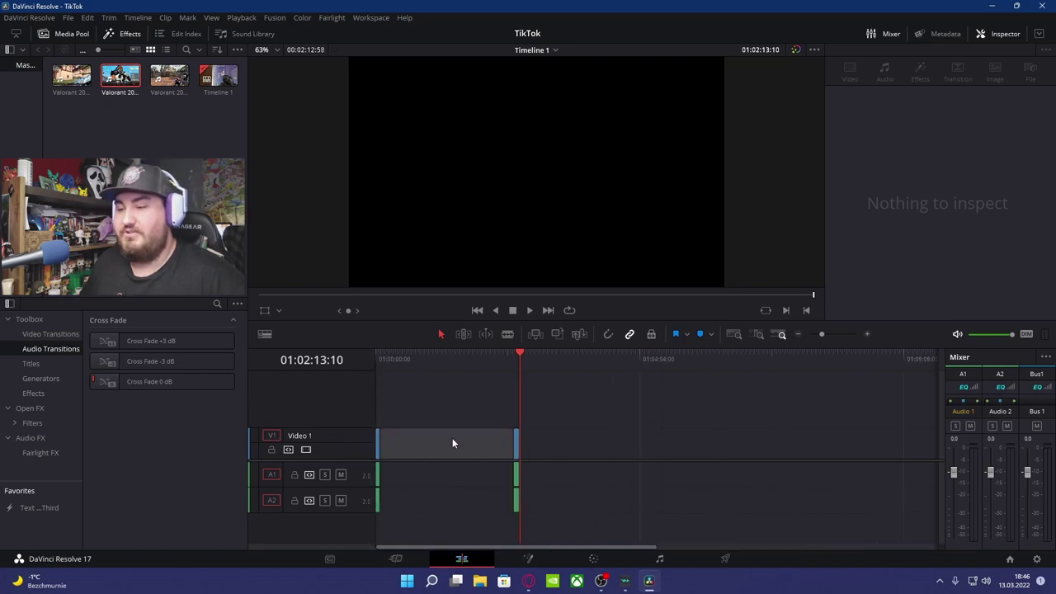
pyautogui.press('BackSpace')
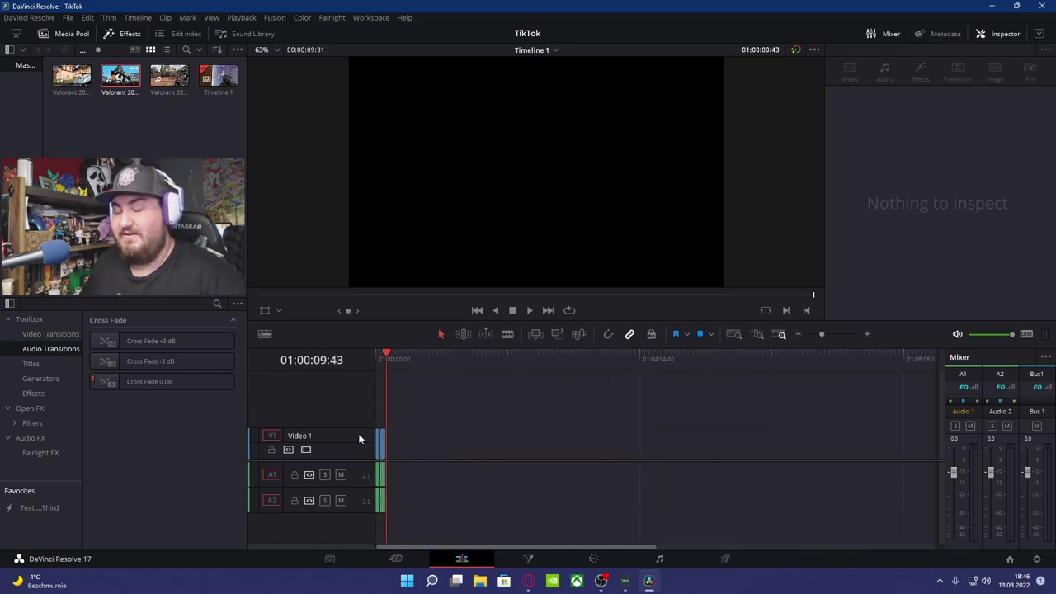
pyautogui.hotkey('ctrl', 's')
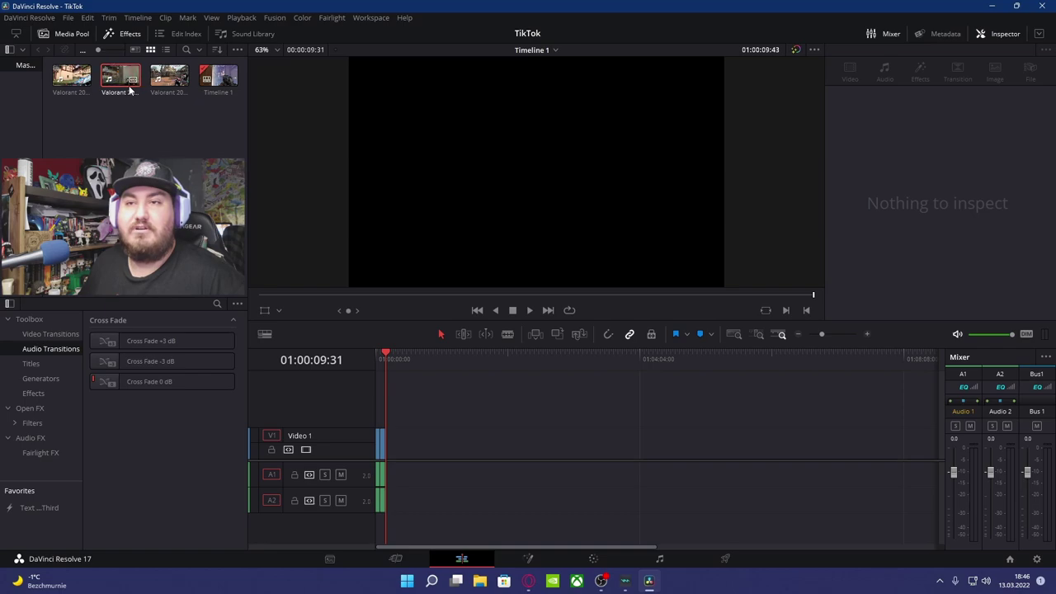
# Step: Add the third Valorant clip, 01.06.38.14.DVR.mp4, and scrub through it to find the cut point
pyautogui.moveTo(170, 82); pyautogui.dragTo(459, 446)
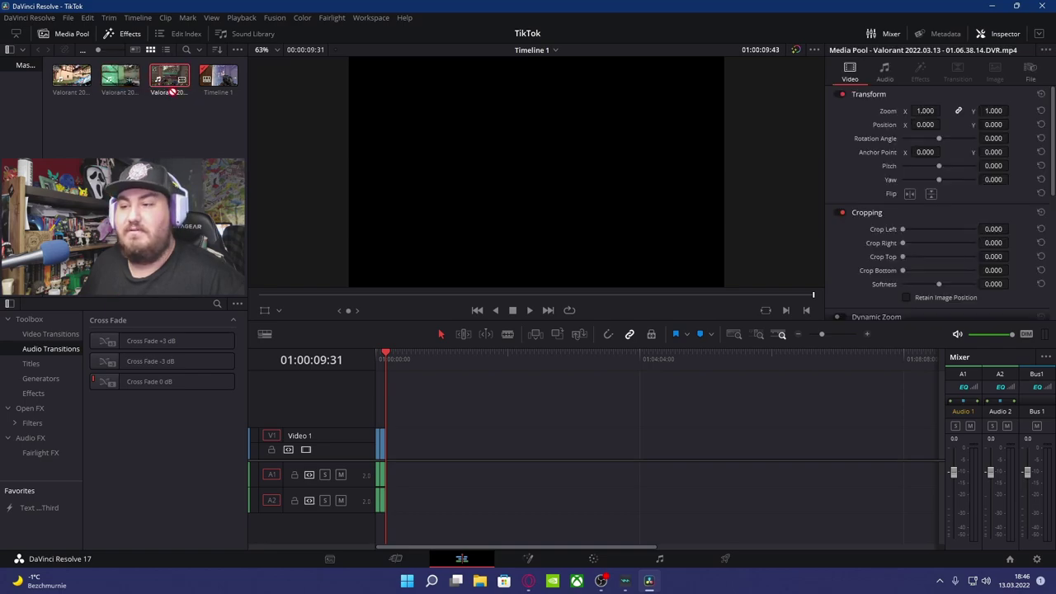
pyautogui.moveTo(503, 358); pyautogui.dragTo(569, 365)
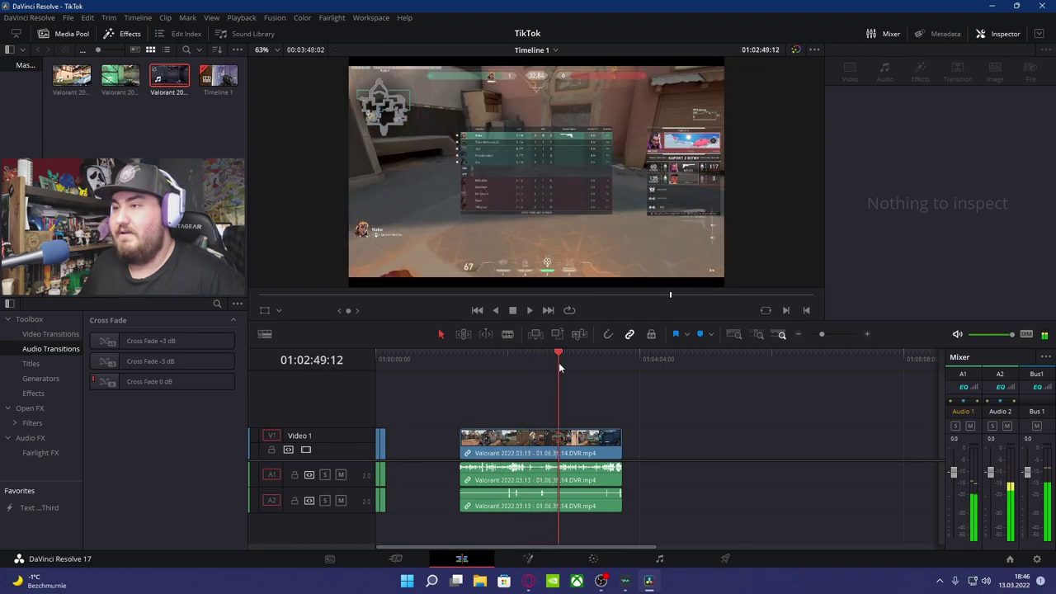
pyautogui.scroll(3, 568, 364)
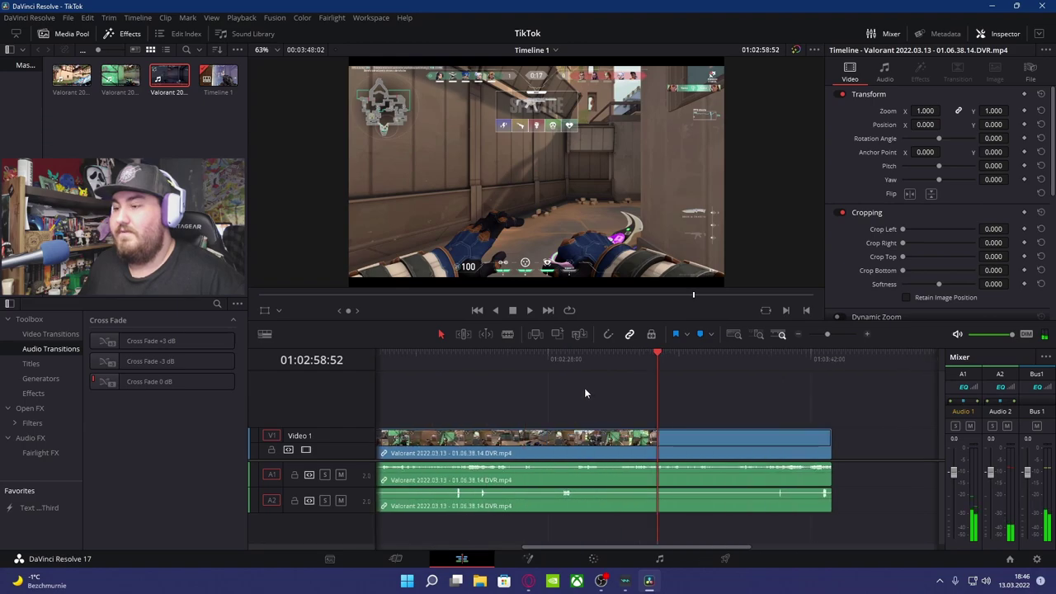
pyautogui.click(701, 359)
pyautogui.moveTo(705, 354); pyautogui.dragTo(829, 374)
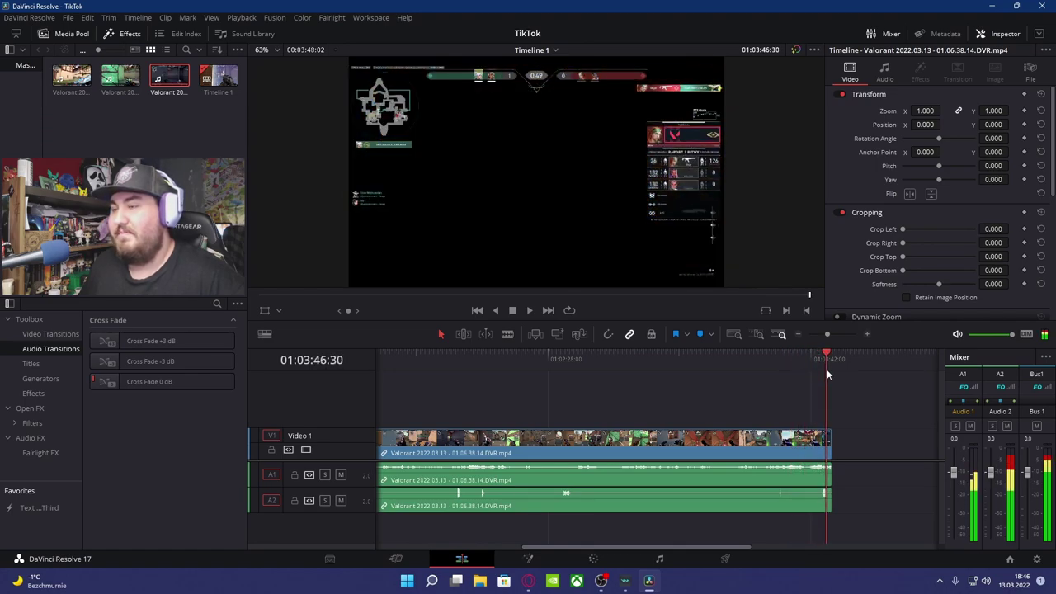
pyautogui.scroll(3, 795, 373)
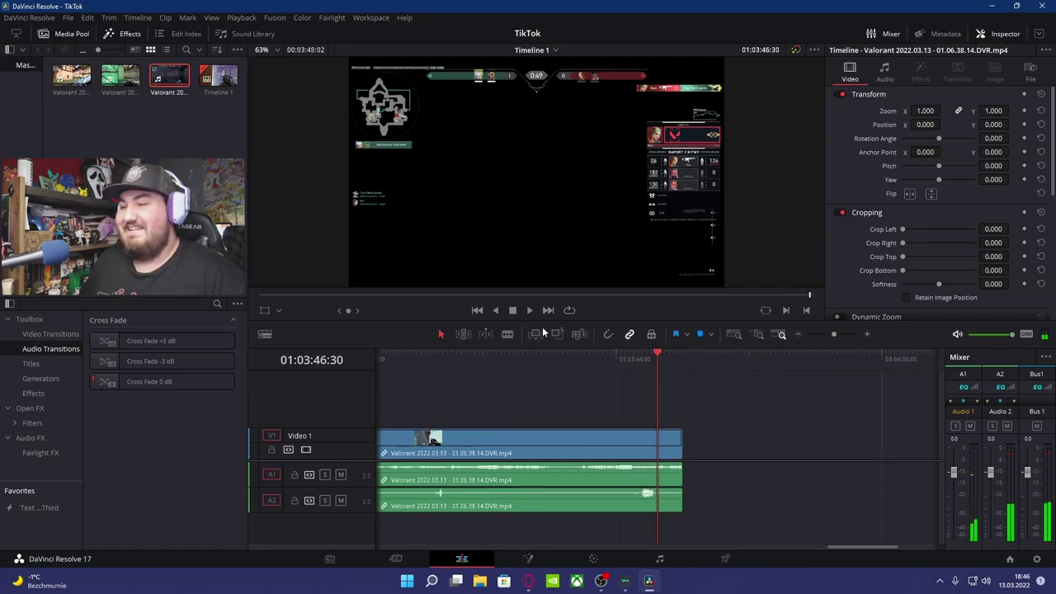
# Step: Blade-cut the clip on the video and both audio tracks at the playhead
pyautogui.click(508, 334)
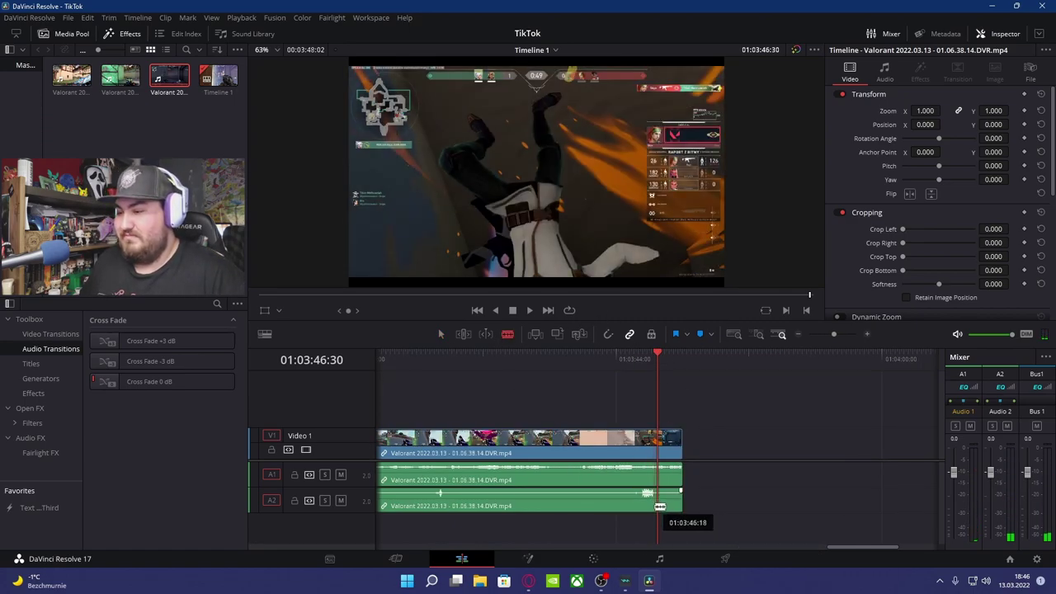
pyautogui.click(659, 506)
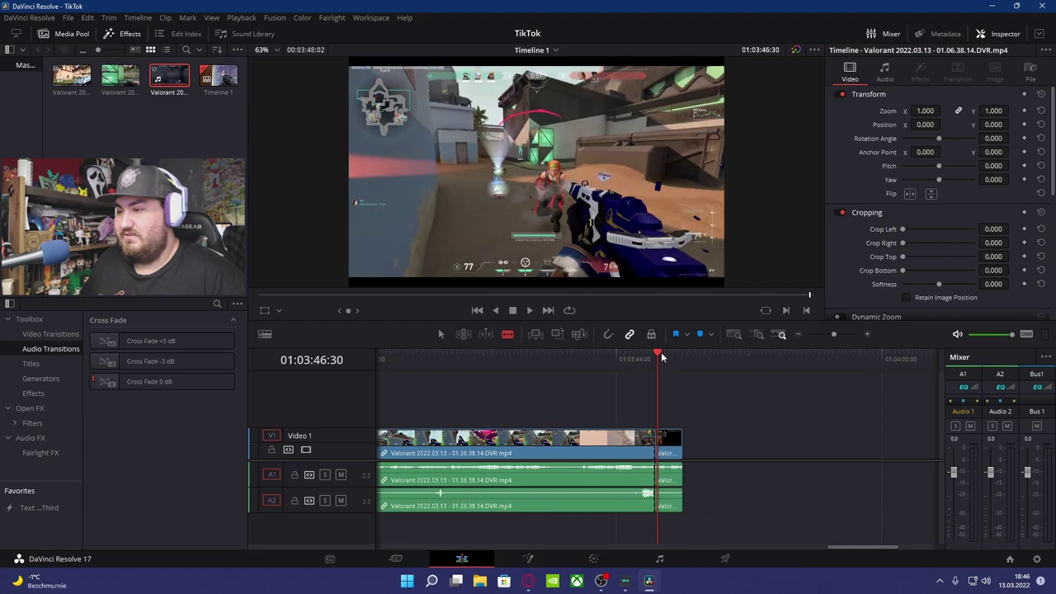
pyautogui.click(645, 361)
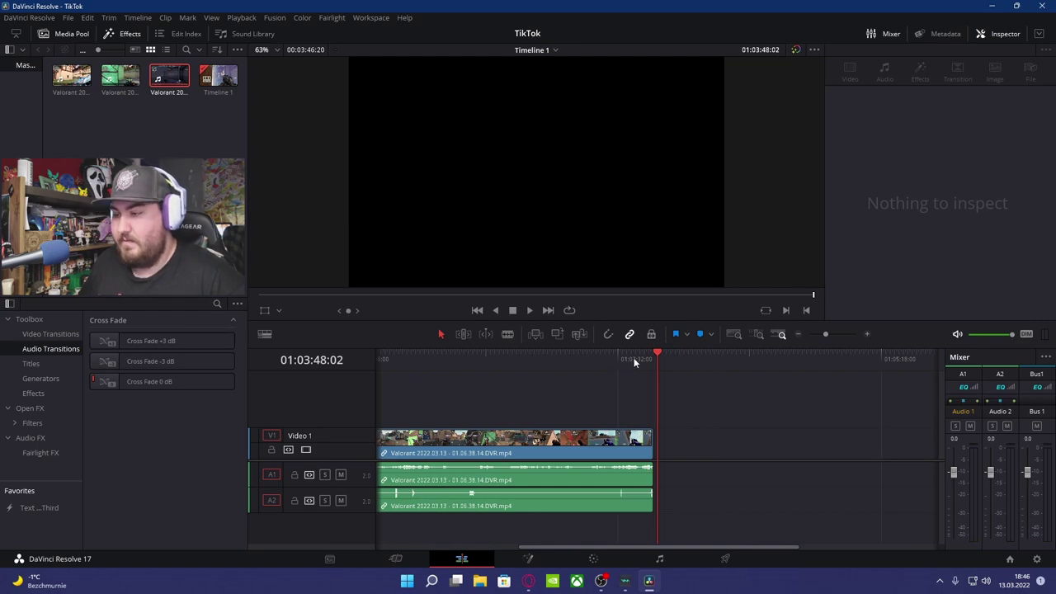
# Step: Cut the third clip on all tracks at the highlight start near 01:03:25
pyautogui.moveTo(634, 357); pyautogui.dragTo(616, 354)
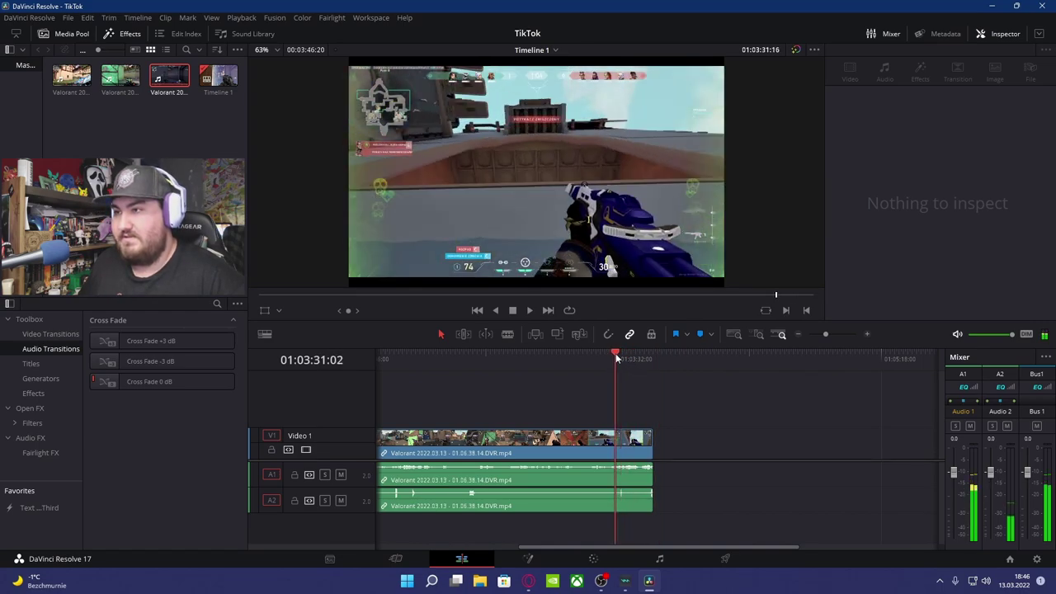
pyautogui.moveTo(615, 354); pyautogui.dragTo(614, 356)
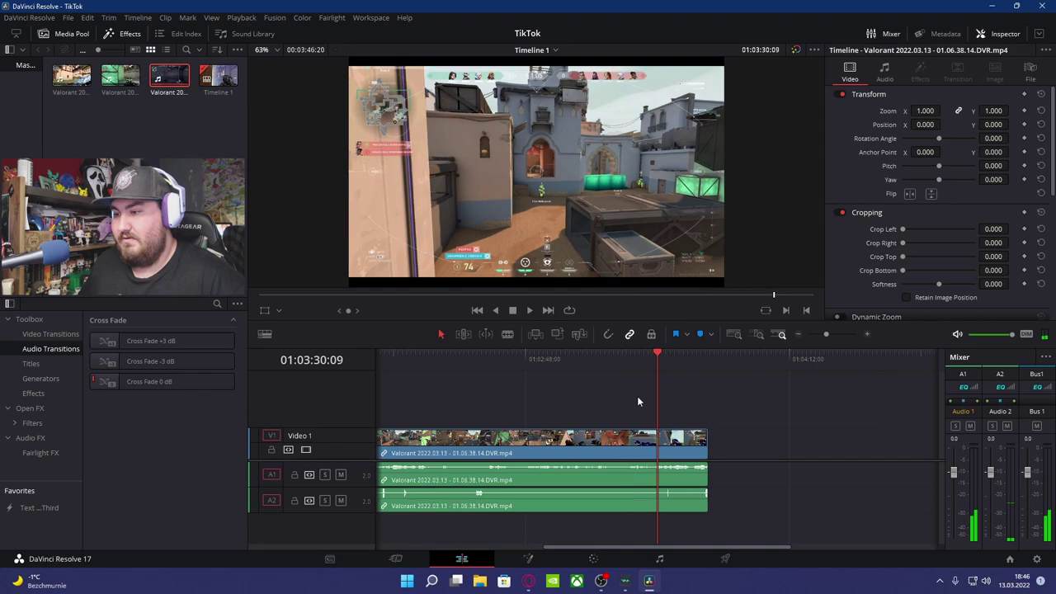
pyautogui.scroll(3, 637, 396)
pyautogui.click(637, 363)
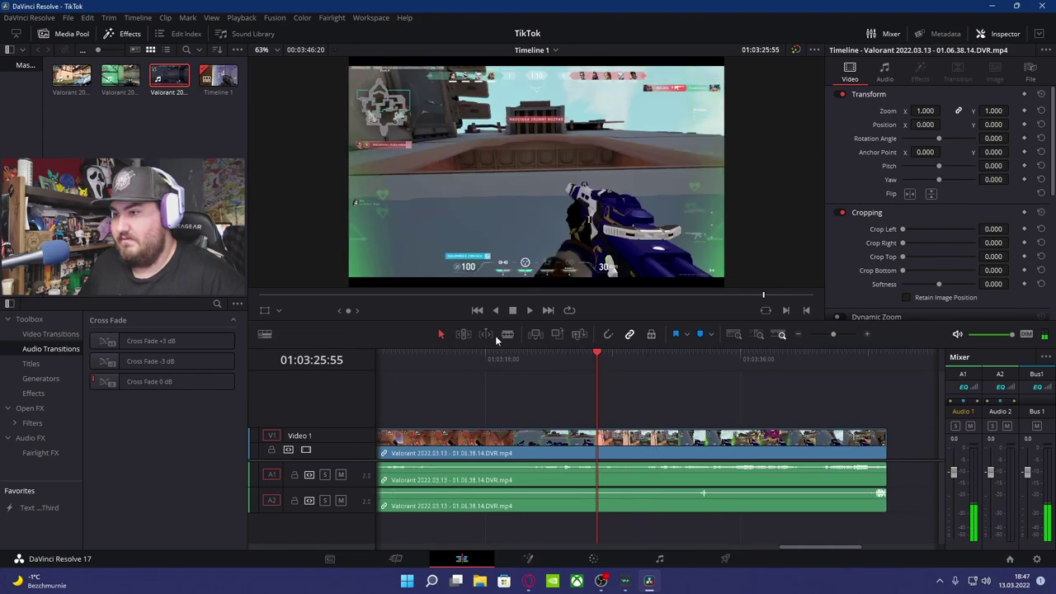
pyautogui.click(649, 482)
pyautogui.click(441, 335)
# Step: Delete the footage before the cut and close the gap so the clip starts the timeline
pyautogui.scroll(-6, 514, 468)
pyautogui.click(561, 444)
pyautogui.press('BackSpace')
pyautogui.click(525, 441)
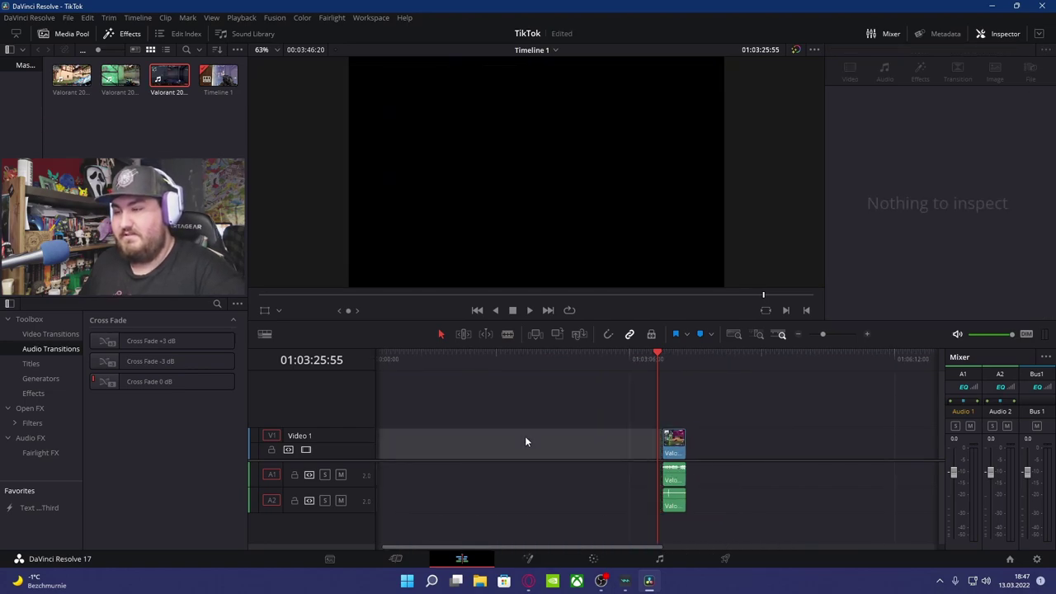
pyautogui.press('BackSpace')
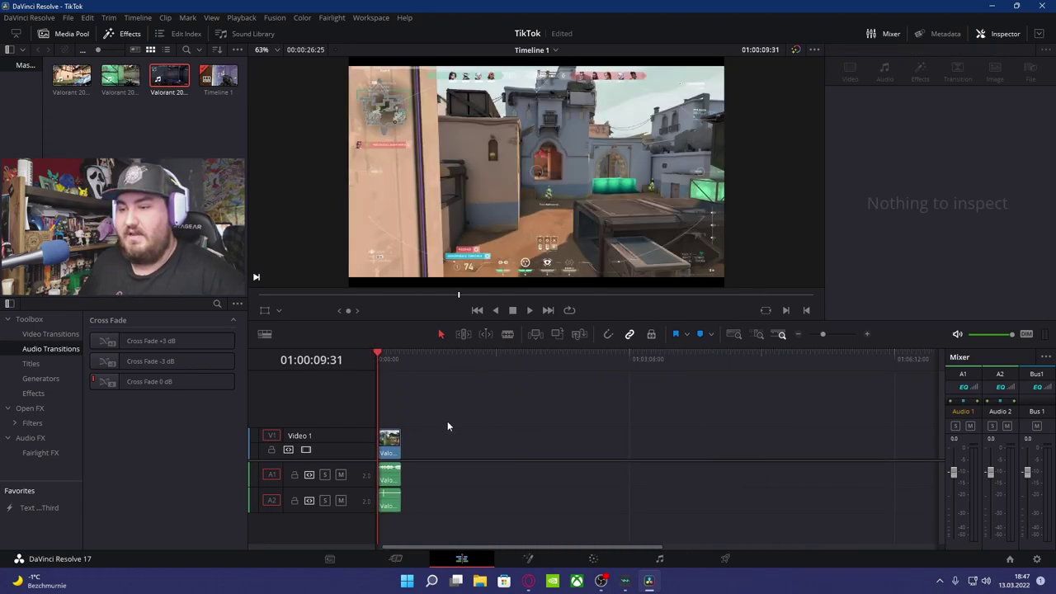
pyautogui.scroll(-2, 447, 424)
pyautogui.click(378, 360)
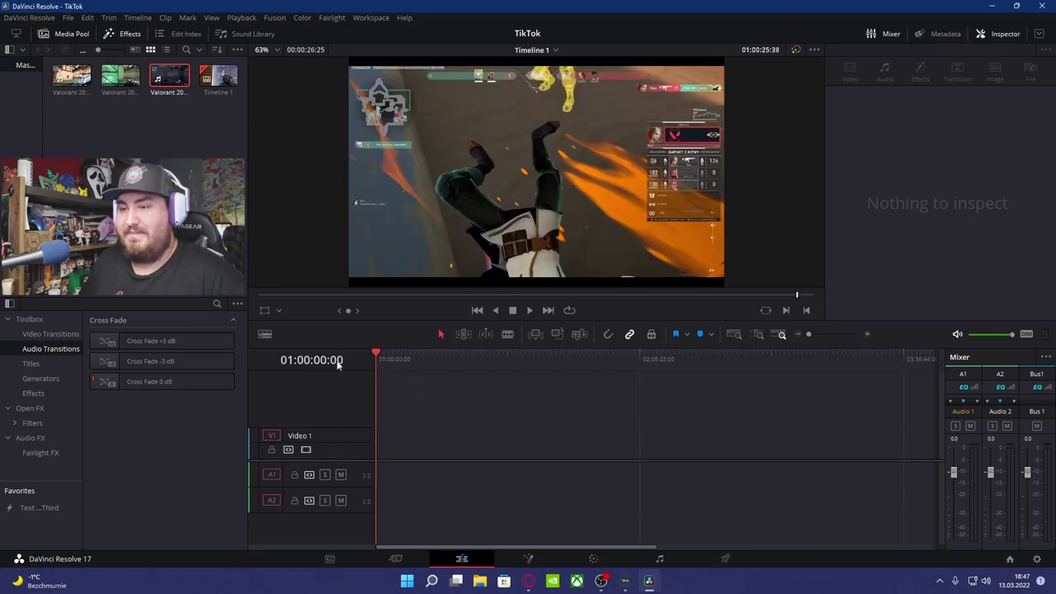
pyautogui.scroll(-2, 522, 247)
pyautogui.scroll(-2, 528, 239)
pyautogui.scroll(-2, 538, 225)
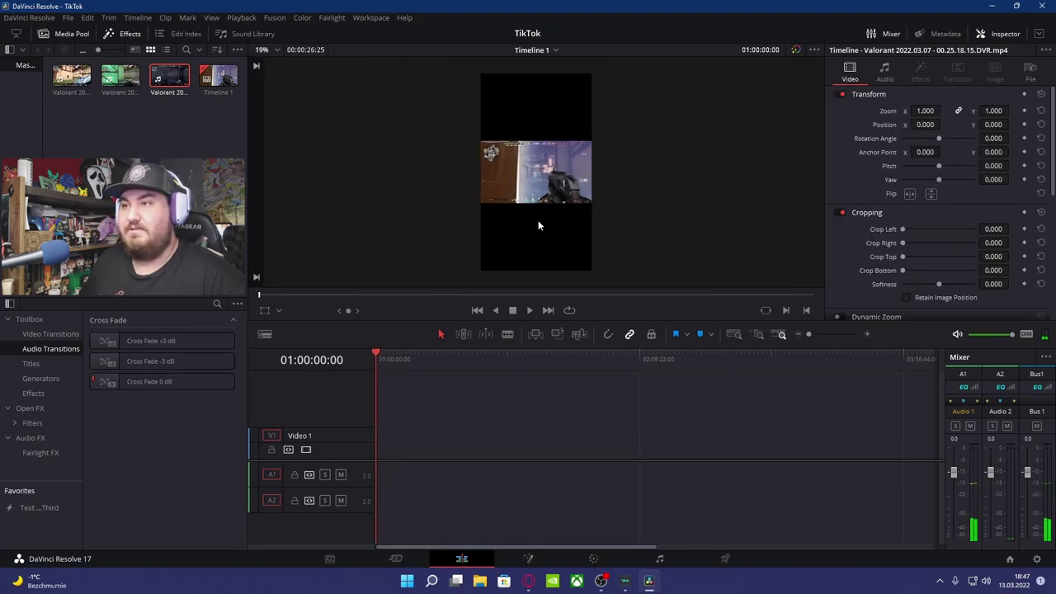
pyautogui.scroll(1, 577, 161)
pyautogui.scroll(-2, 553, 165)
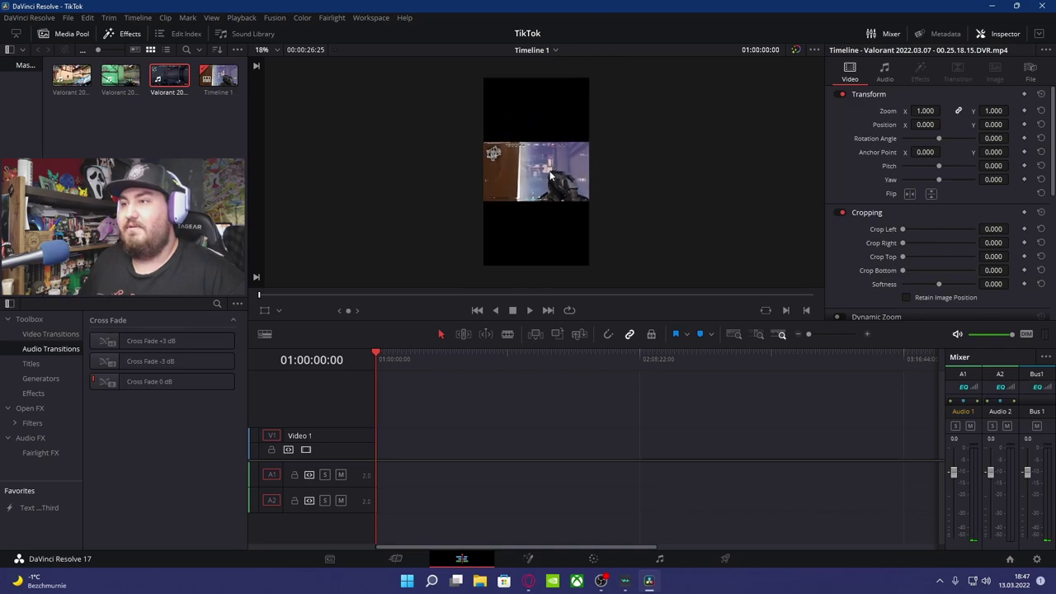
pyautogui.scroll(1, 548, 169)
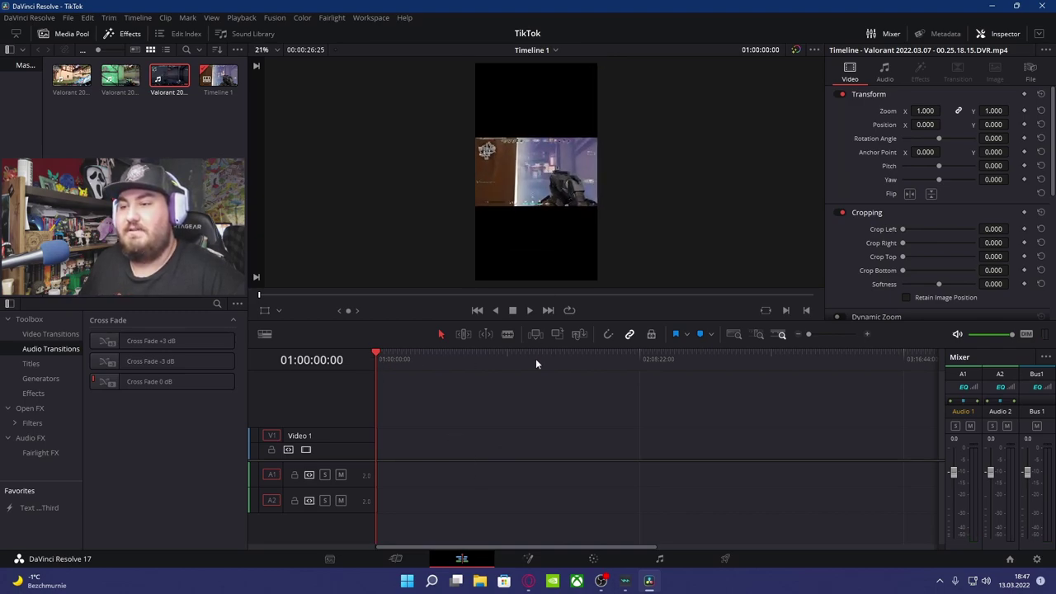
pyautogui.click(529, 309)
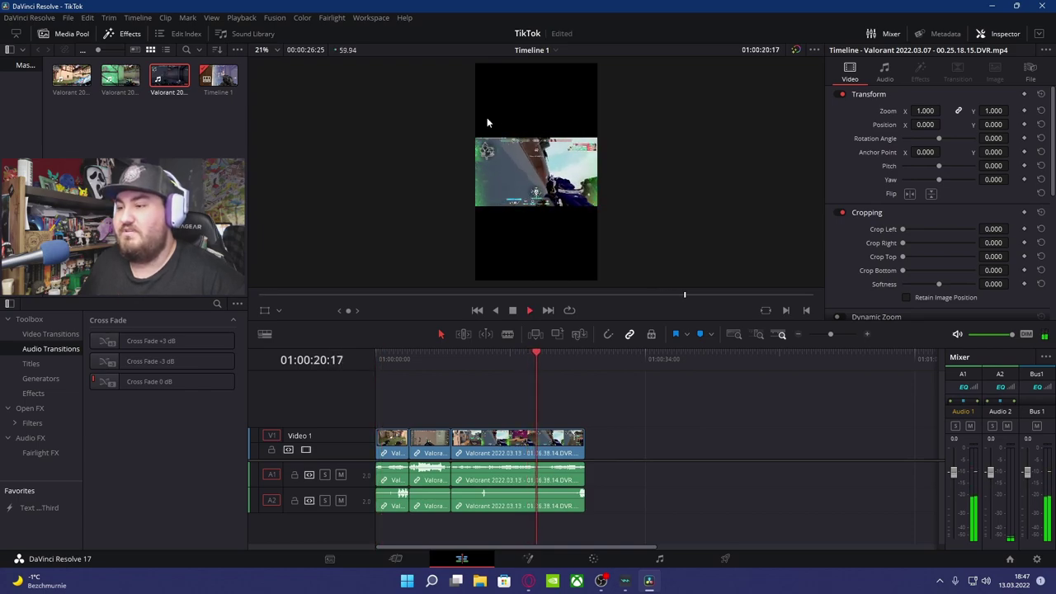
pyautogui.click(512, 310)
pyautogui.moveTo(522, 360); pyautogui.dragTo(503, 381)
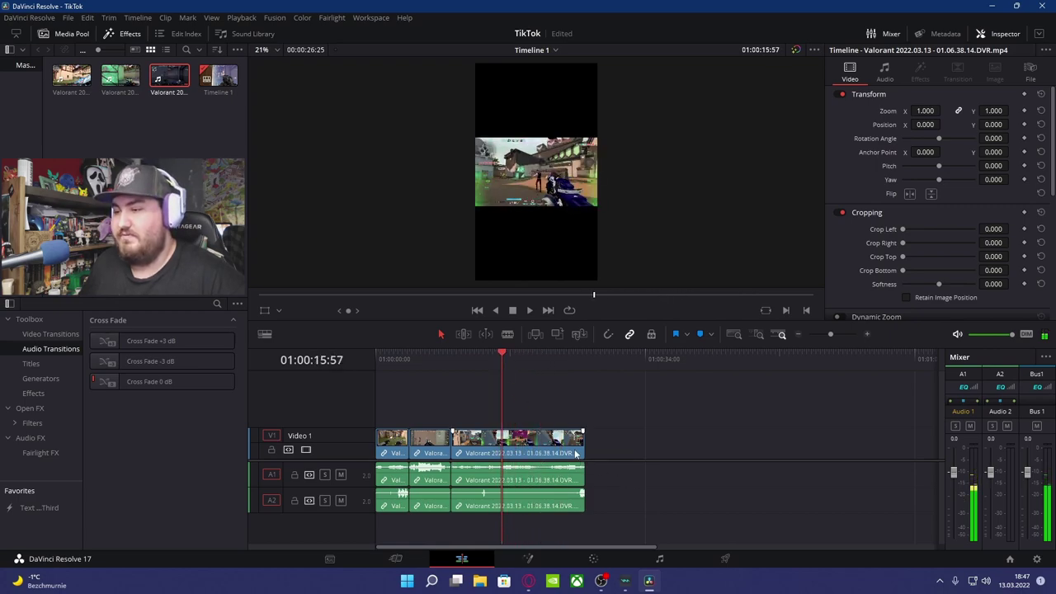
# Step: Trim the last clip's end back so the edit finishes around 01:00:20, then check it
pyautogui.moveTo(583, 445)
pyautogui.mouseDown()
pyautogui.moveTo(529, 444)
pyautogui.moveTo(538, 446)
pyautogui.mouseUp()
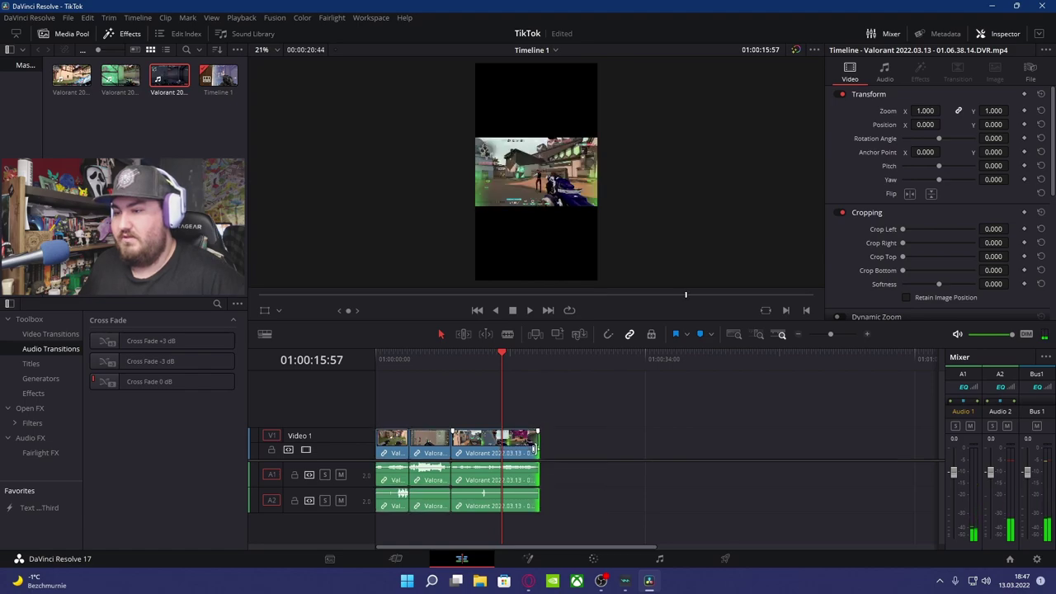
pyautogui.moveTo(499, 354); pyautogui.dragTo(530, 361)
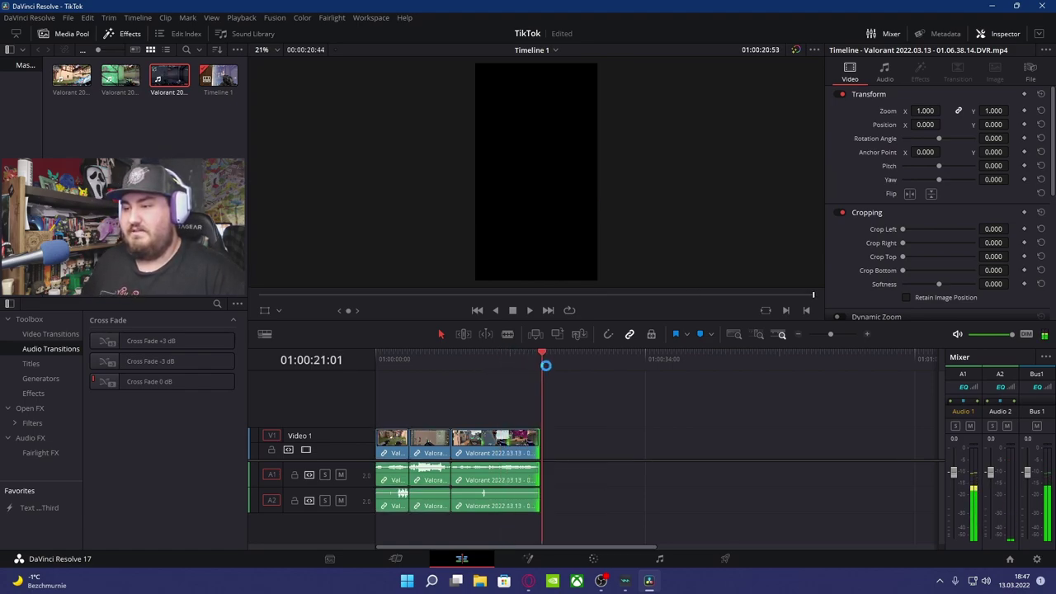
pyautogui.moveTo(531, 362); pyautogui.dragTo(540, 362)
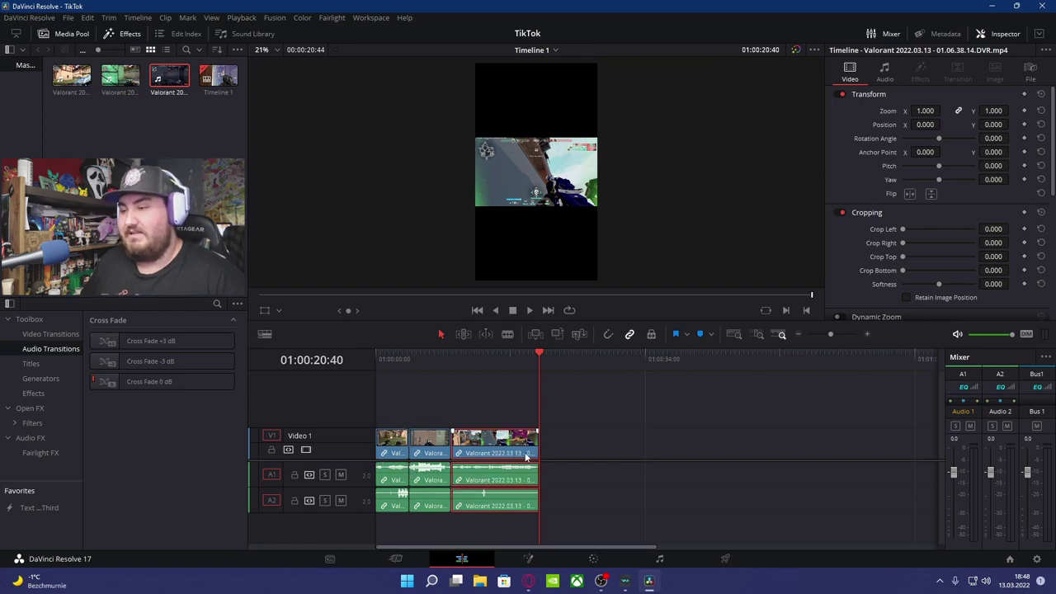
# Step: Select all three Valorant clips and set their Transform Zoom to 2.000
pyautogui.click(491, 442)
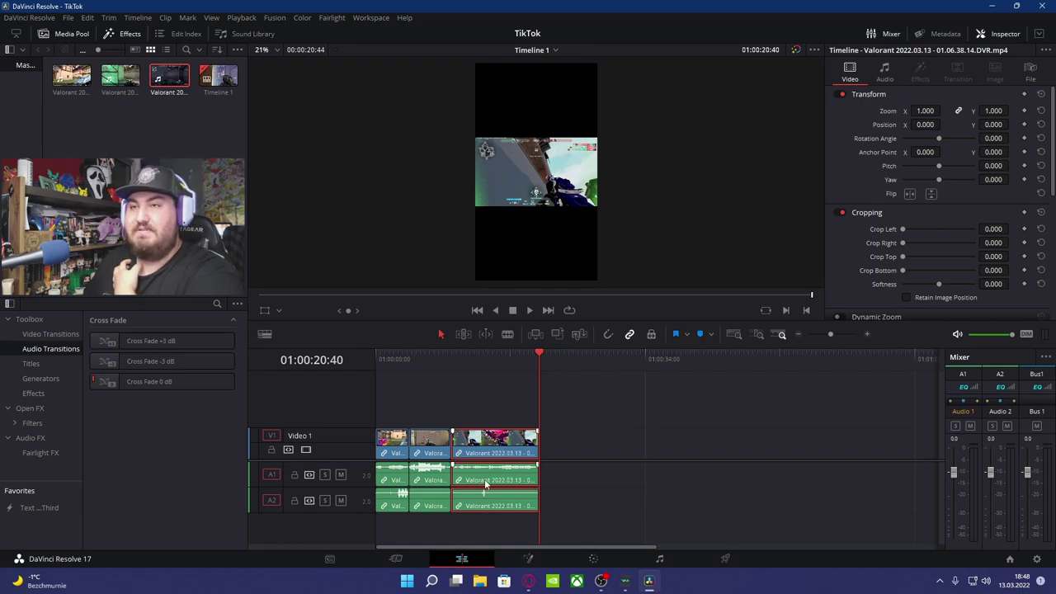
pyautogui.click(430, 446)
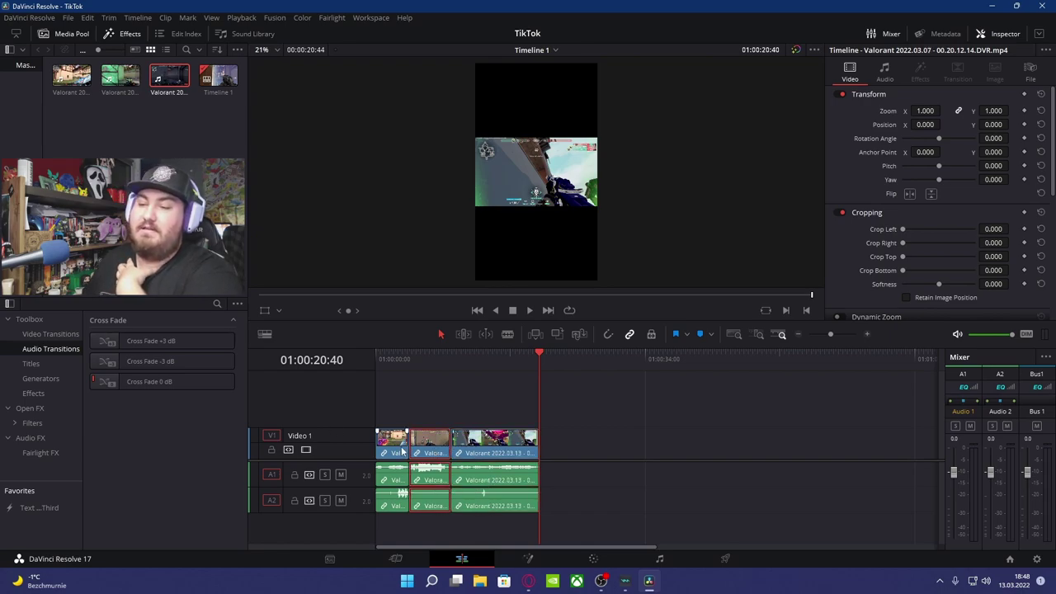
pyautogui.click(515, 448)
pyautogui.click(583, 442)
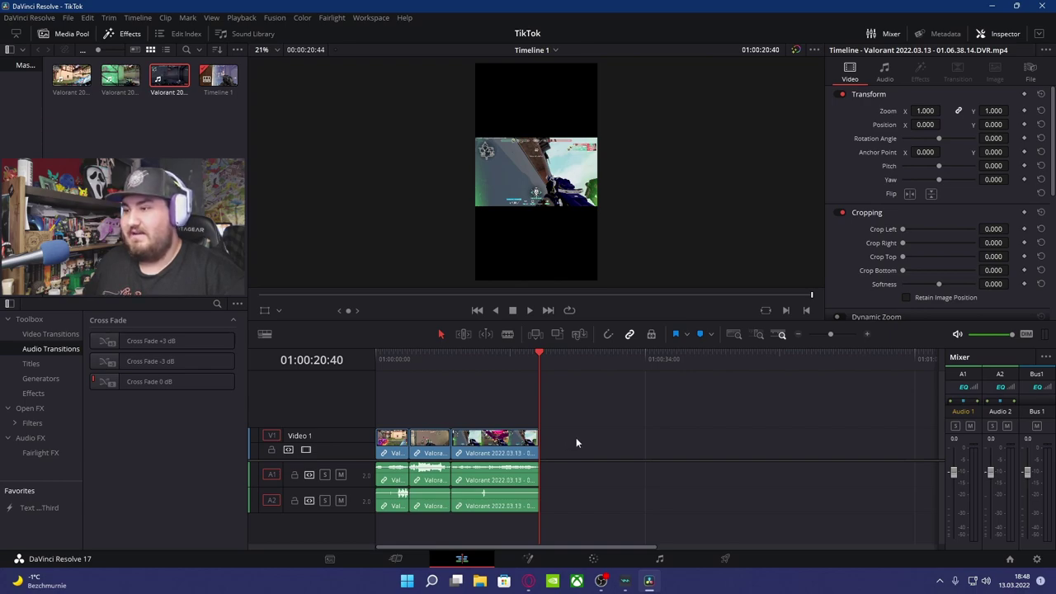
pyautogui.moveTo(576, 439); pyautogui.dragTo(391, 445)
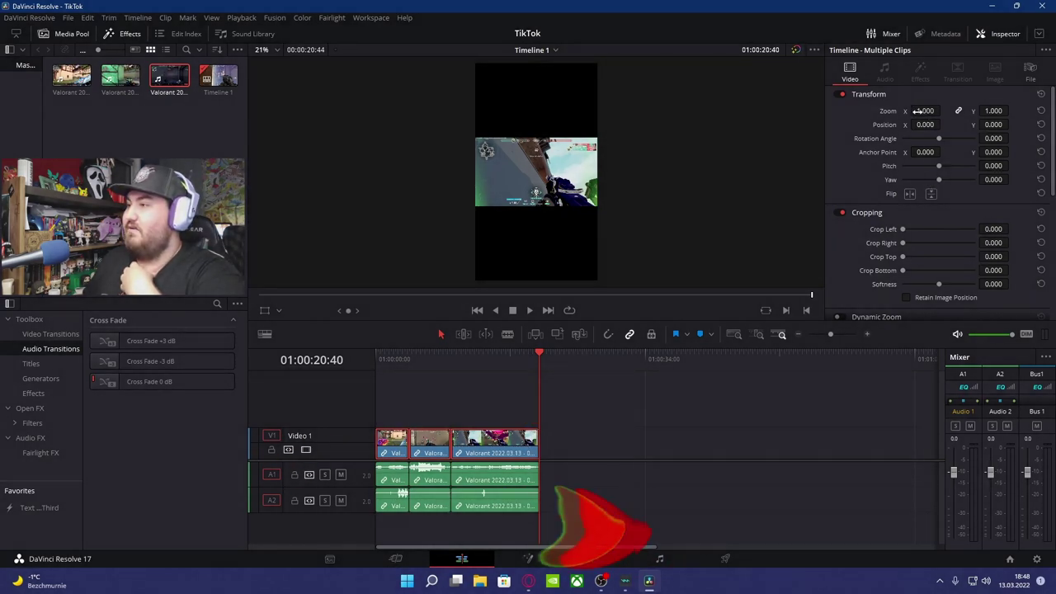
pyautogui.moveTo(925, 110)
pyautogui.mouseDown()
pyautogui.moveTo(958, 110)
pyautogui.moveTo(925, 110)
pyautogui.mouseUp()
pyautogui.write('2.000')
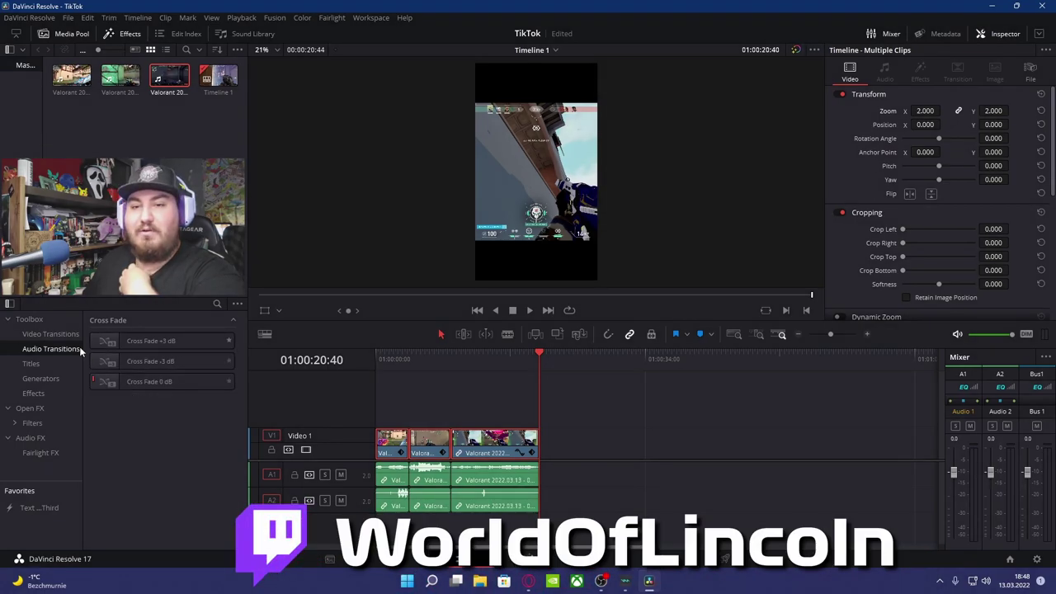
pyautogui.click(33, 423)
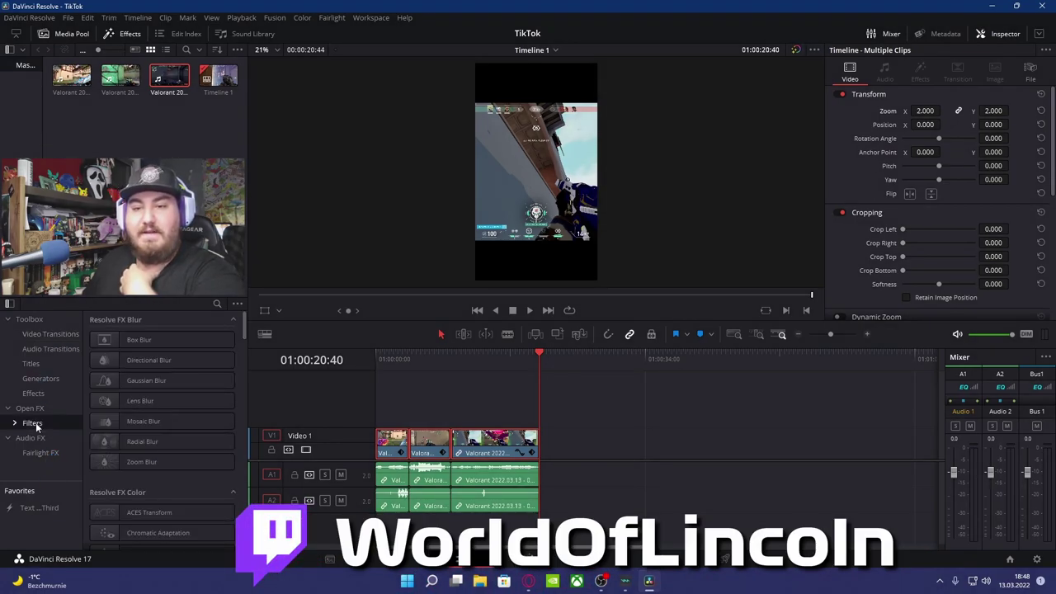
# Step: Apply the Resolve FX Stylize Blanking Fill filter to the selected clips and preview the blurred fill
pyautogui.scroll(-15, 150, 376)
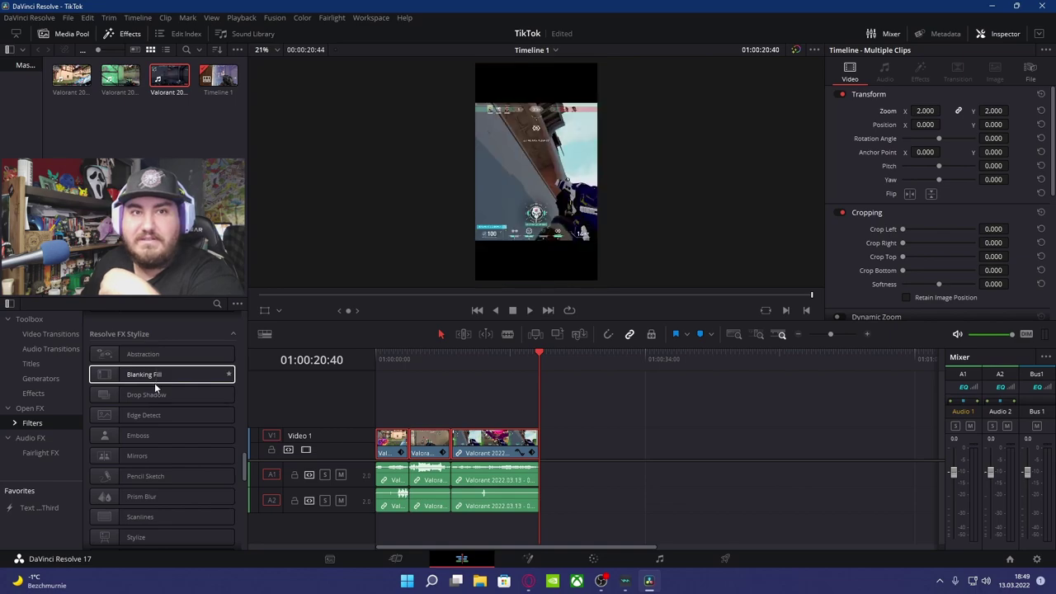
pyautogui.moveTo(157, 386); pyautogui.dragTo(388, 452)
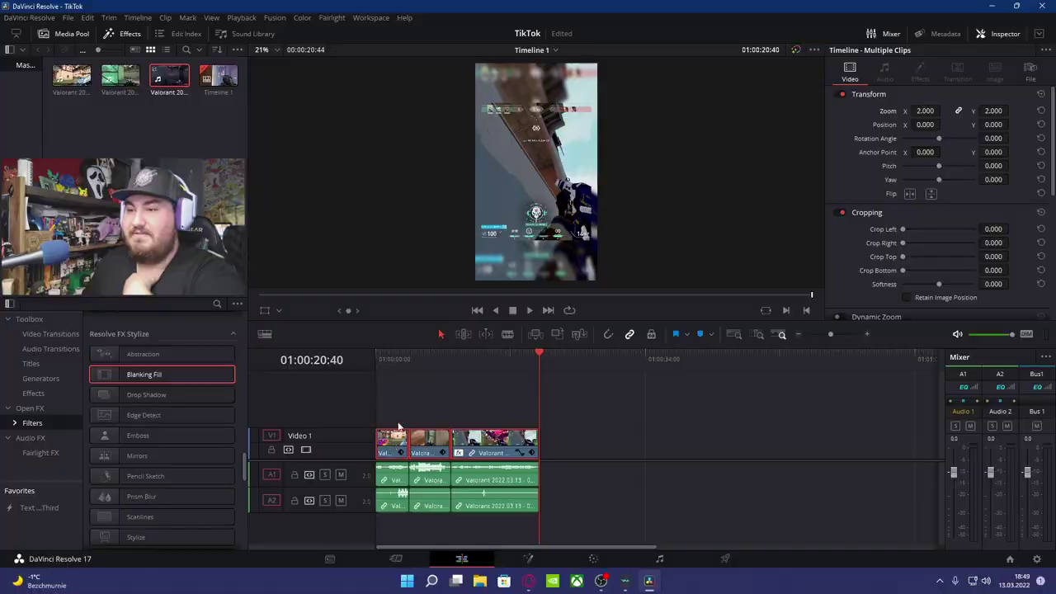
pyautogui.moveTo(532, 362); pyautogui.dragTo(419, 351)
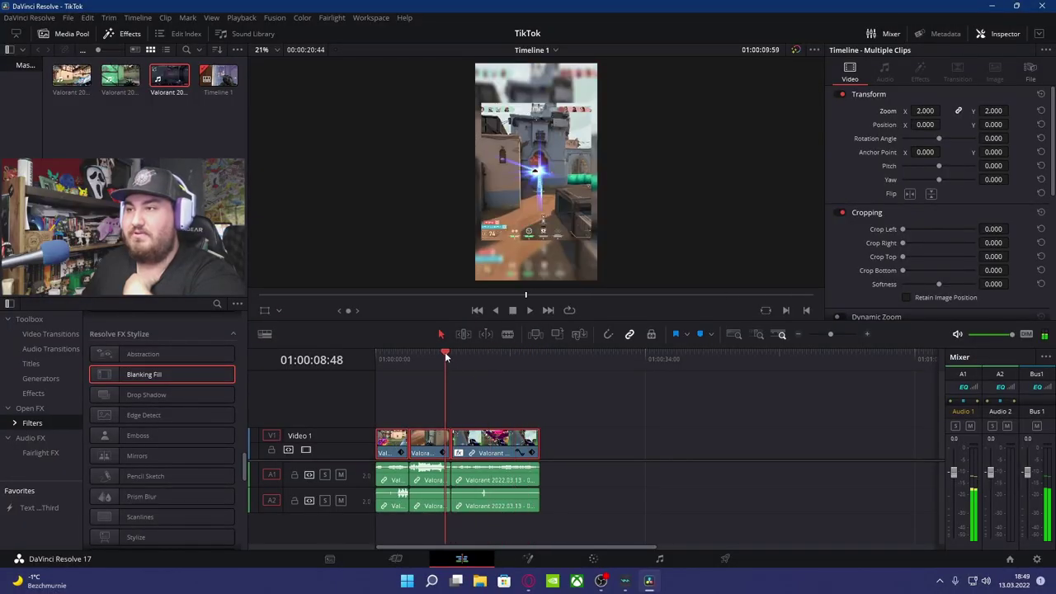
pyautogui.moveTo(418, 351); pyautogui.dragTo(619, 372)
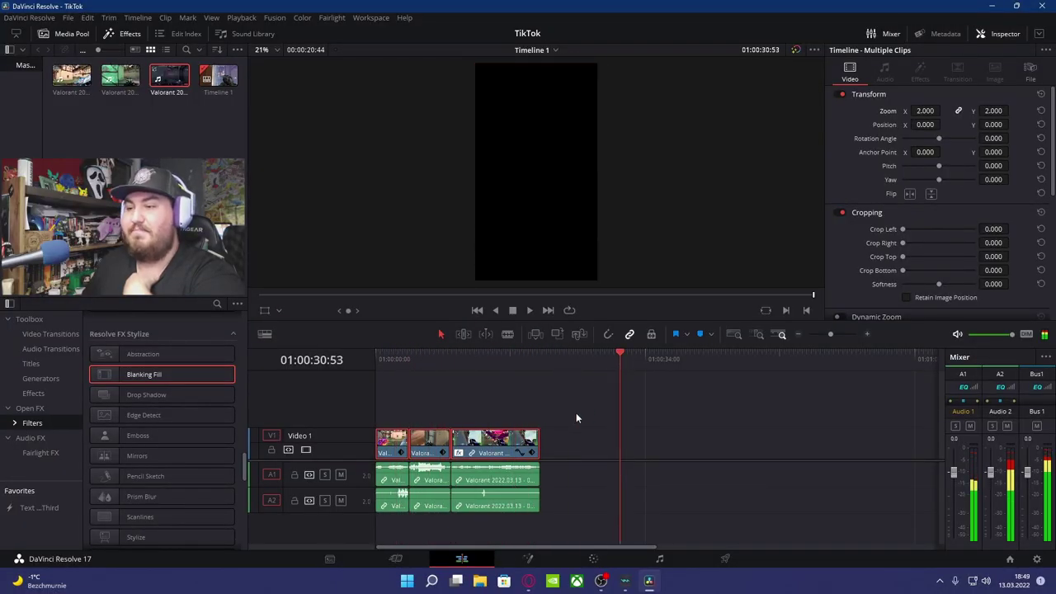
# Step: Check each clip's Blanking Fill source settings: Blur Background 0.500, Zoom 1.000, crops 0.000
pyautogui.click(576, 421)
pyautogui.click(505, 358)
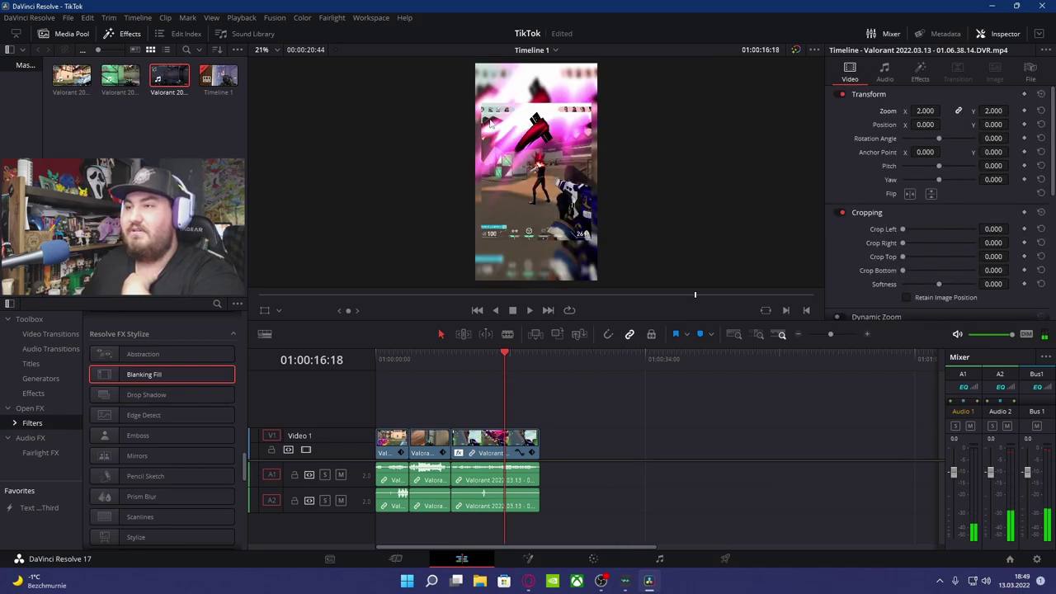
pyautogui.click(491, 448)
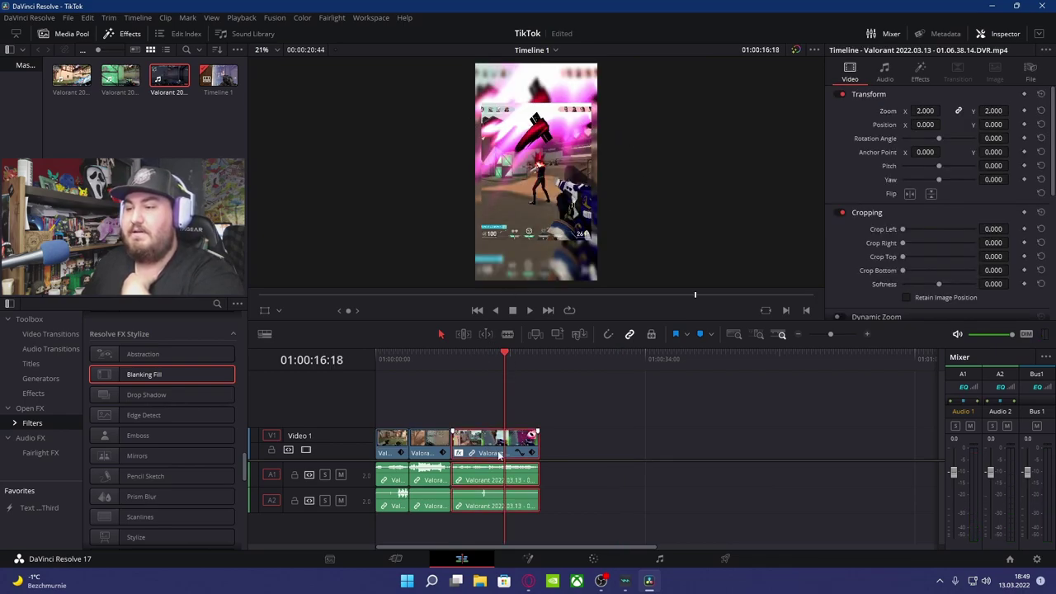
pyautogui.click(923, 74)
pyautogui.click(859, 137)
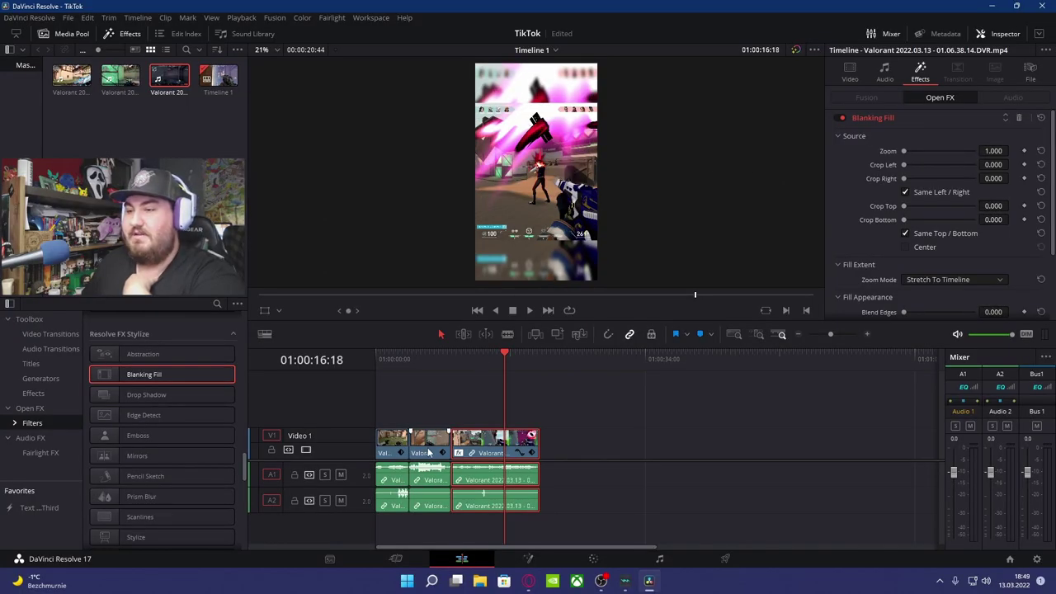
pyautogui.click(428, 452)
pyautogui.click(853, 135)
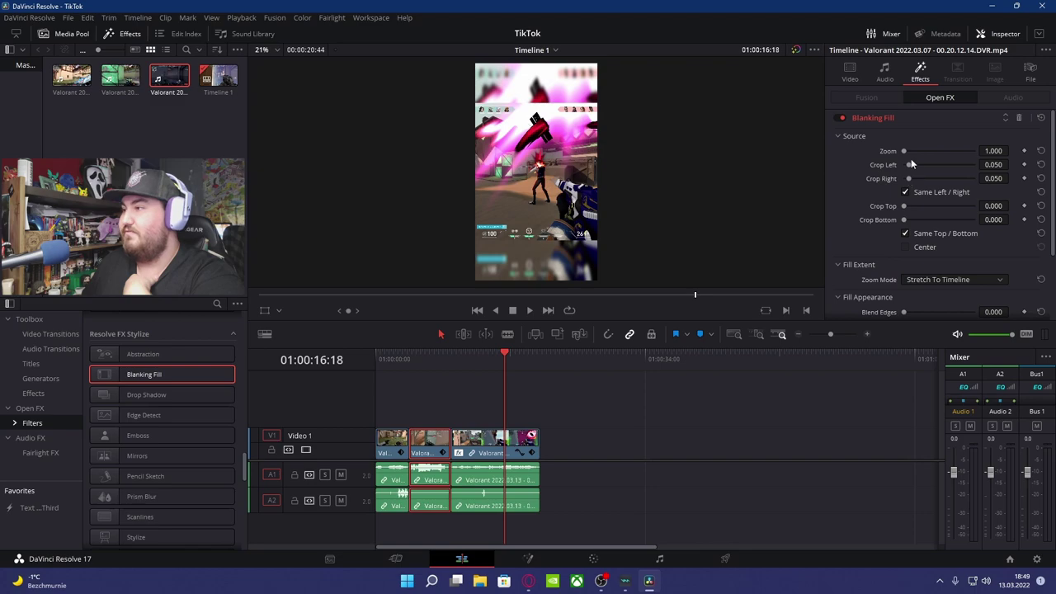
pyautogui.click(384, 452)
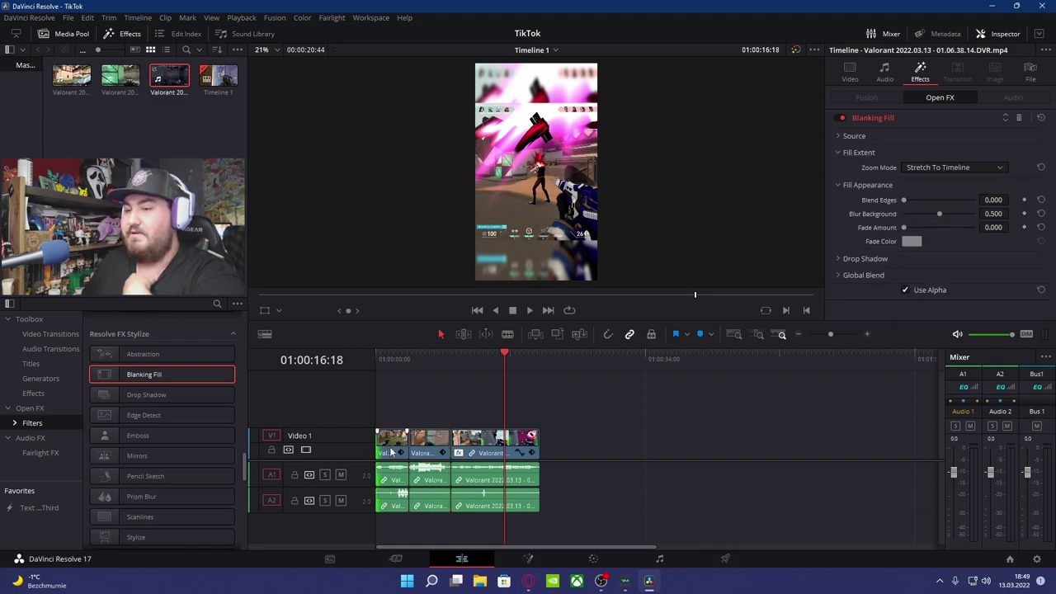
pyautogui.click(855, 136)
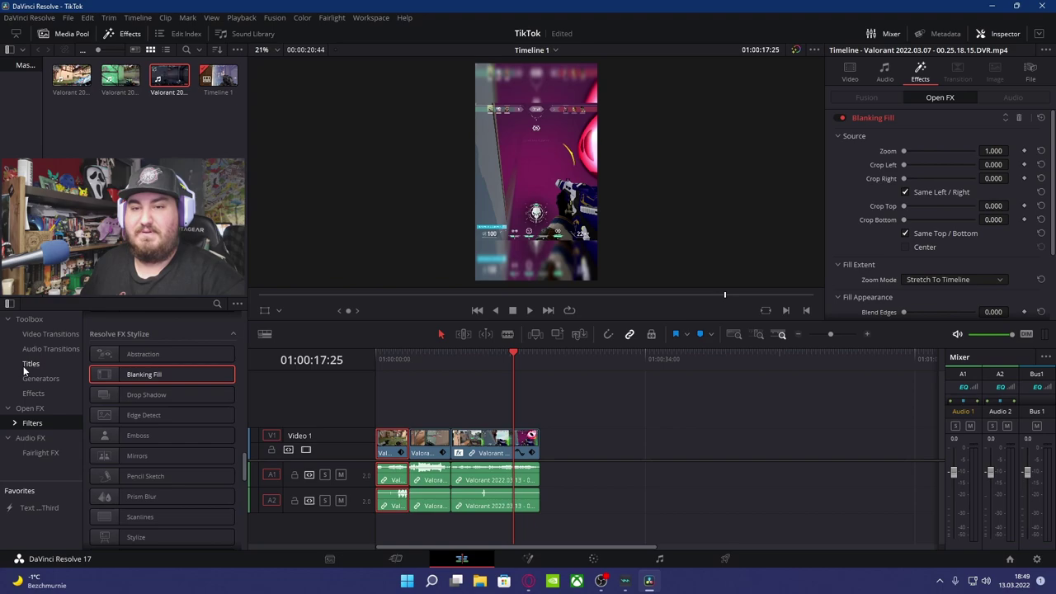
pyautogui.click(33, 366)
# Step: Place a Text+ title on Video 2 from the start, stretched across all three clips, and select its 'Custom Title' text
pyautogui.moveTo(130, 442)
pyautogui.mouseDown()
pyautogui.moveTo(398, 397)
pyautogui.moveTo(384, 404)
pyautogui.moveTo(399, 391)
pyautogui.mouseUp()
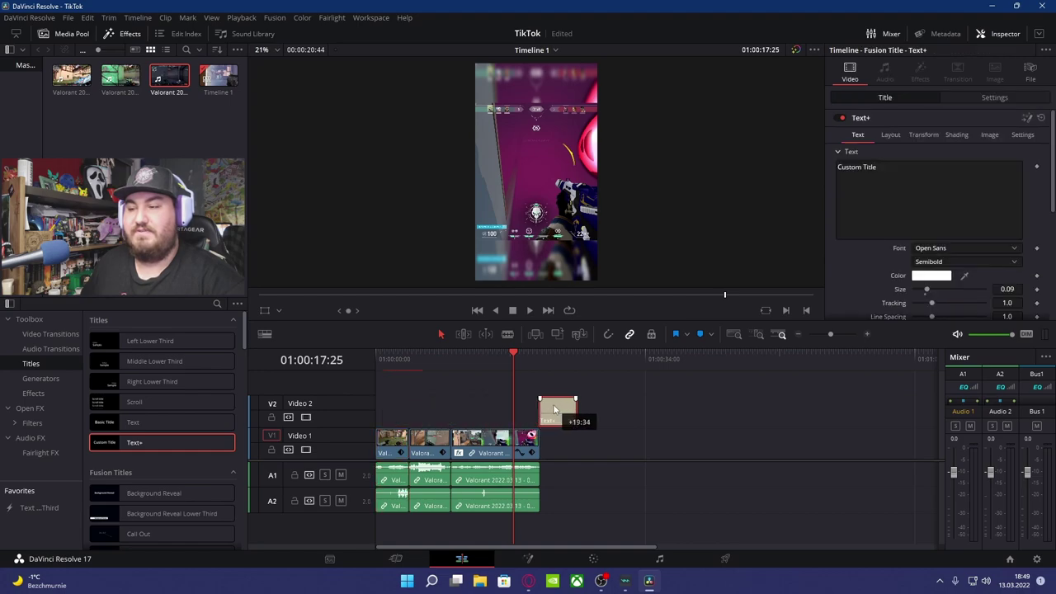
pyautogui.moveTo(399, 391); pyautogui.dragTo(388, 391)
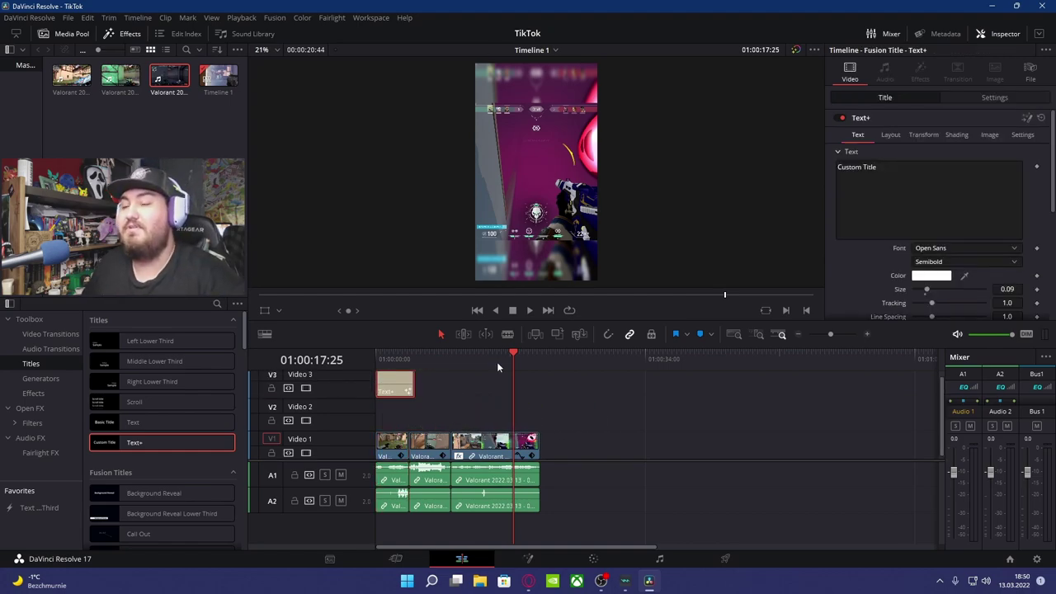
pyautogui.click(406, 384)
pyautogui.moveTo(404, 383)
pyautogui.mouseDown()
pyautogui.moveTo(407, 417)
pyautogui.moveTo(472, 412)
pyautogui.mouseUp()
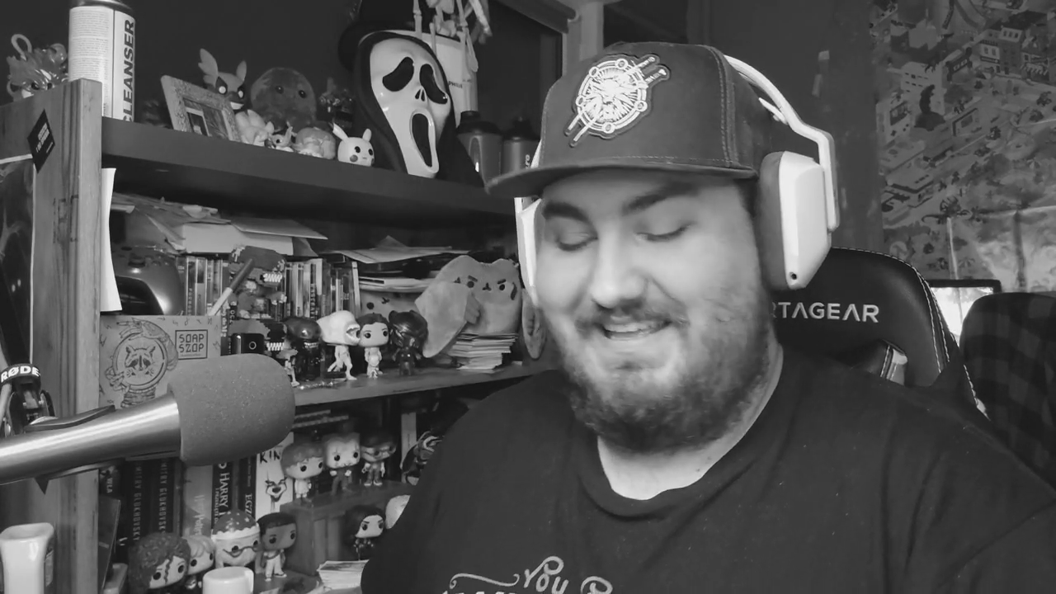
pyautogui.moveTo(471, 413); pyautogui.dragTo(533, 419)
pyautogui.click(489, 415)
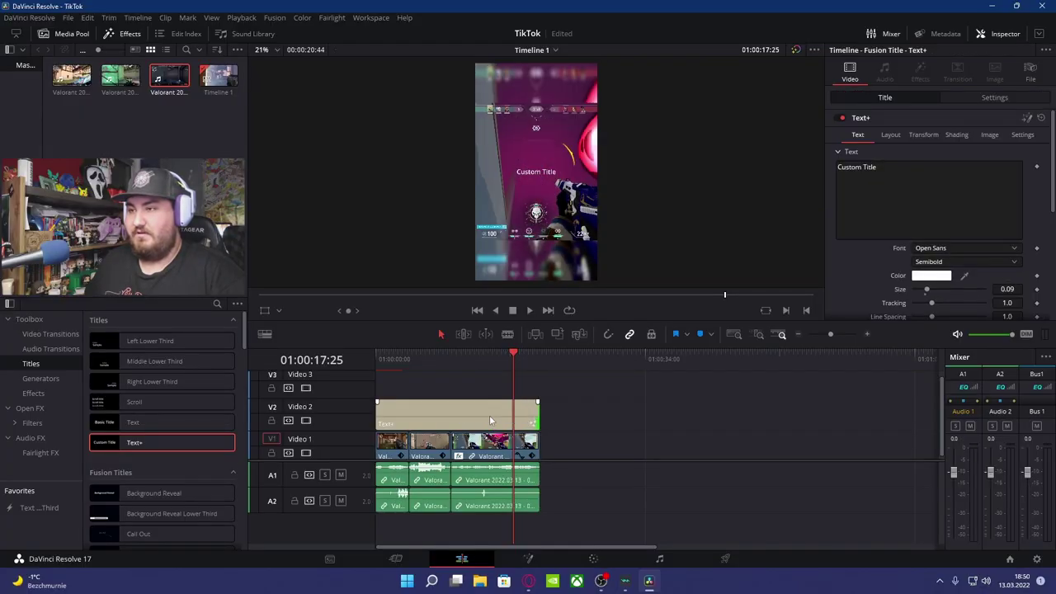
pyautogui.click(906, 187)
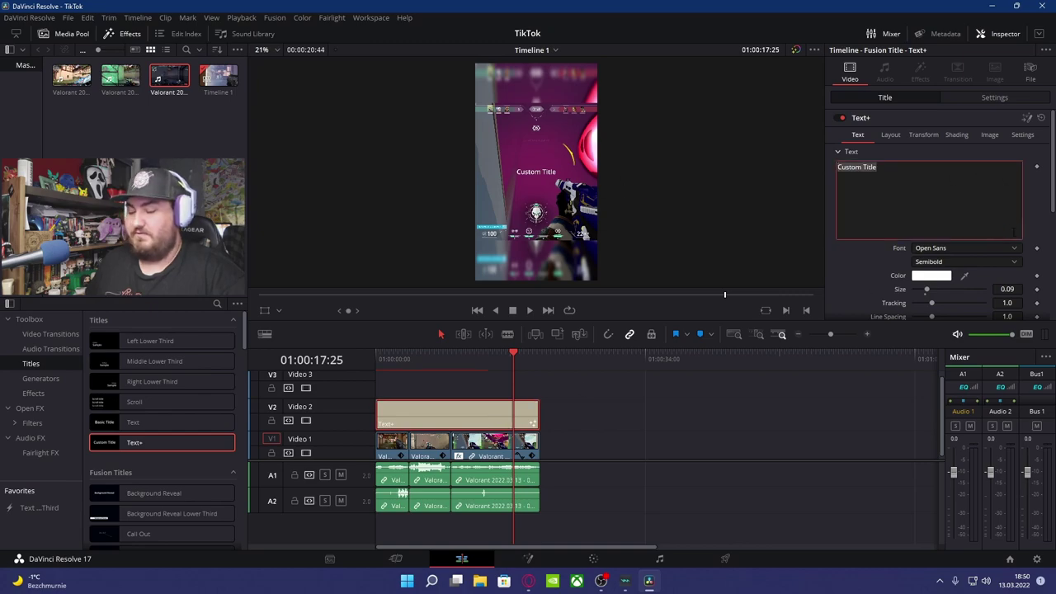
# Step: Enter the creator's Twitch and YouTube channel links as the title text
pyautogui.write('twitch.tv/')
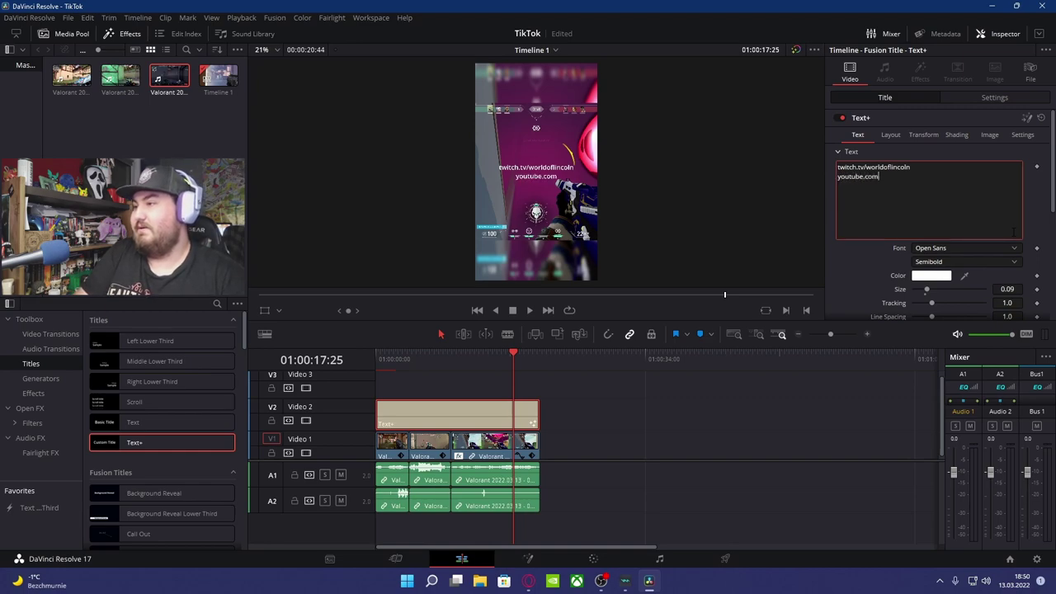
pyautogui.write('worldoflincoln')
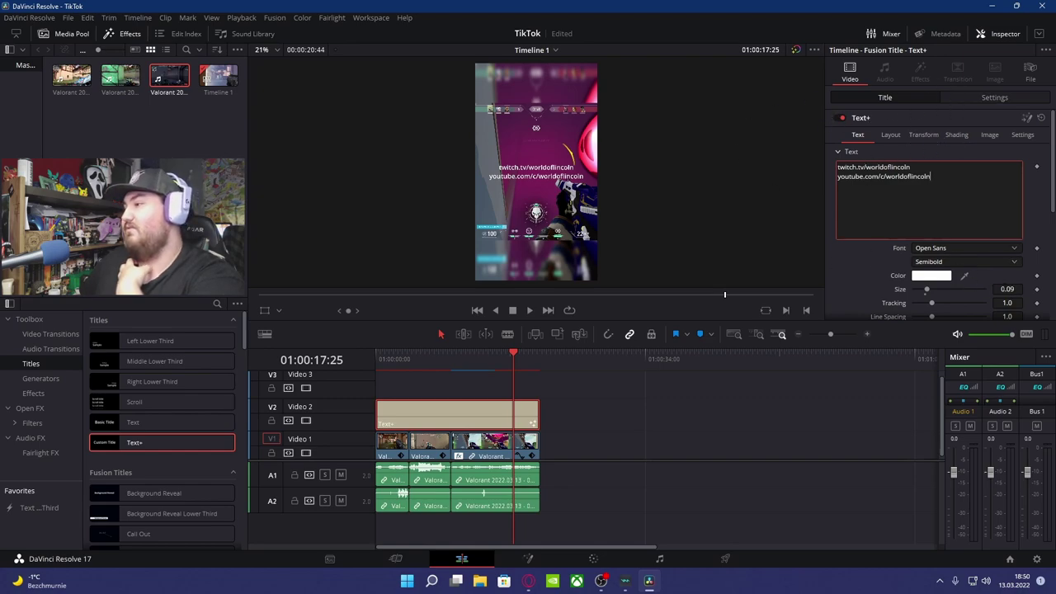
pyautogui.scroll(-2, 889, 274)
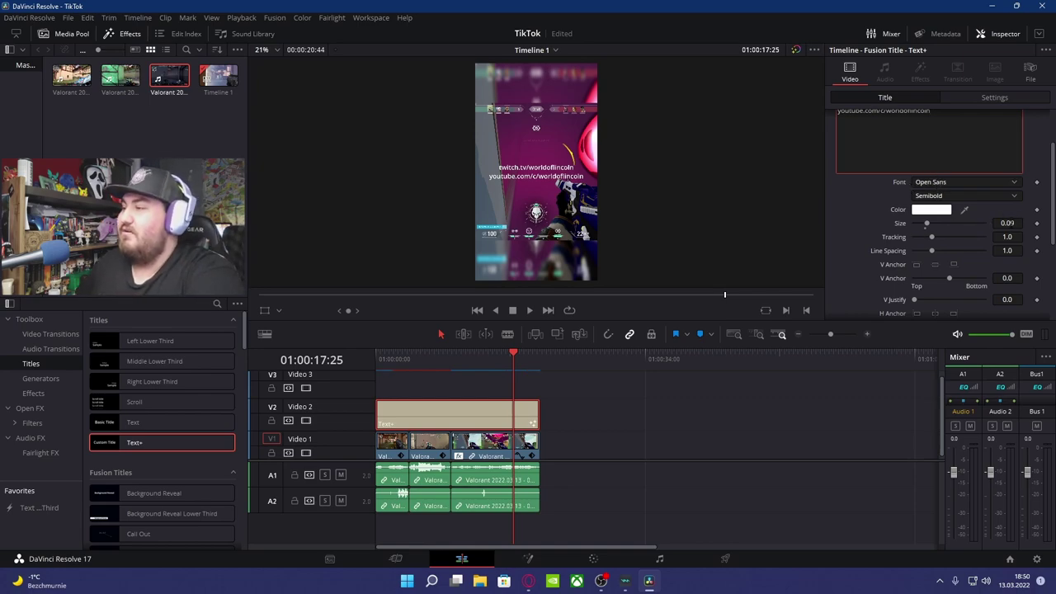
# Step: Set the title font to OCR A Std at size 0.06
pyautogui.moveTo(1006, 223); pyautogui.dragTo(1015, 223)
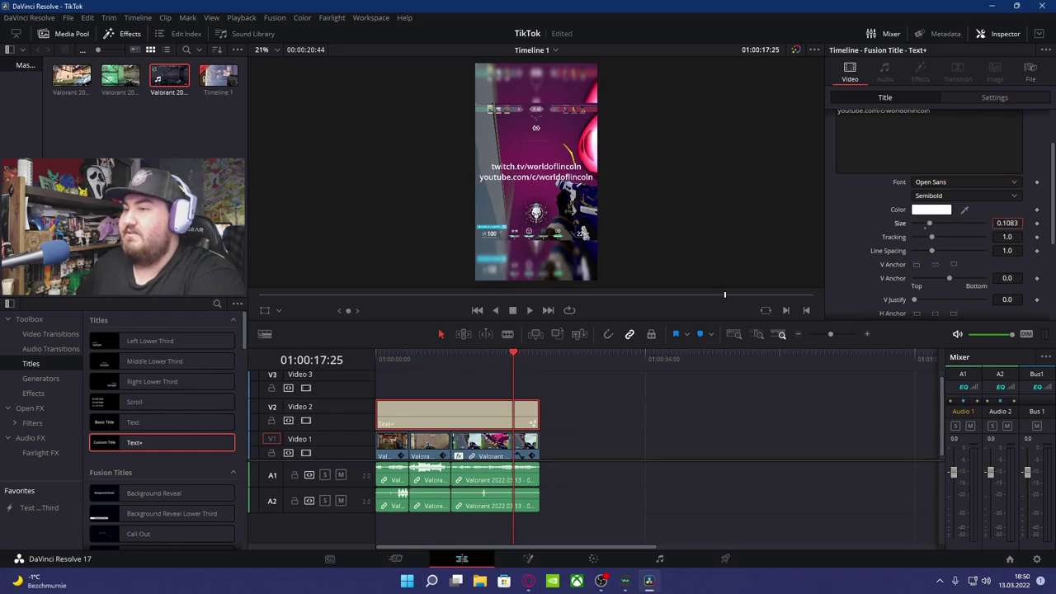
pyautogui.click(939, 183)
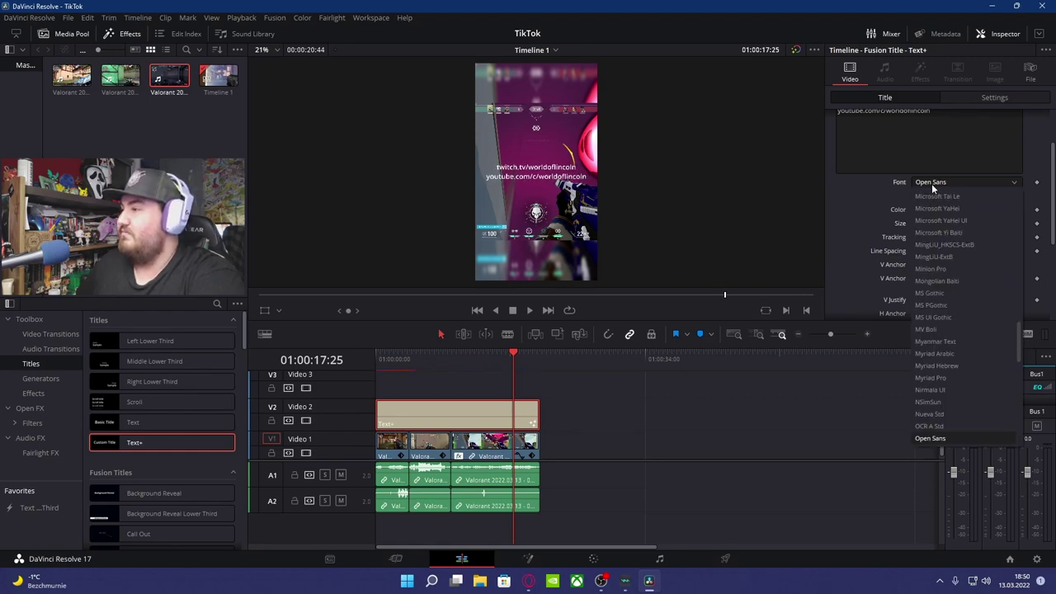
pyautogui.scroll(-3, 927, 322)
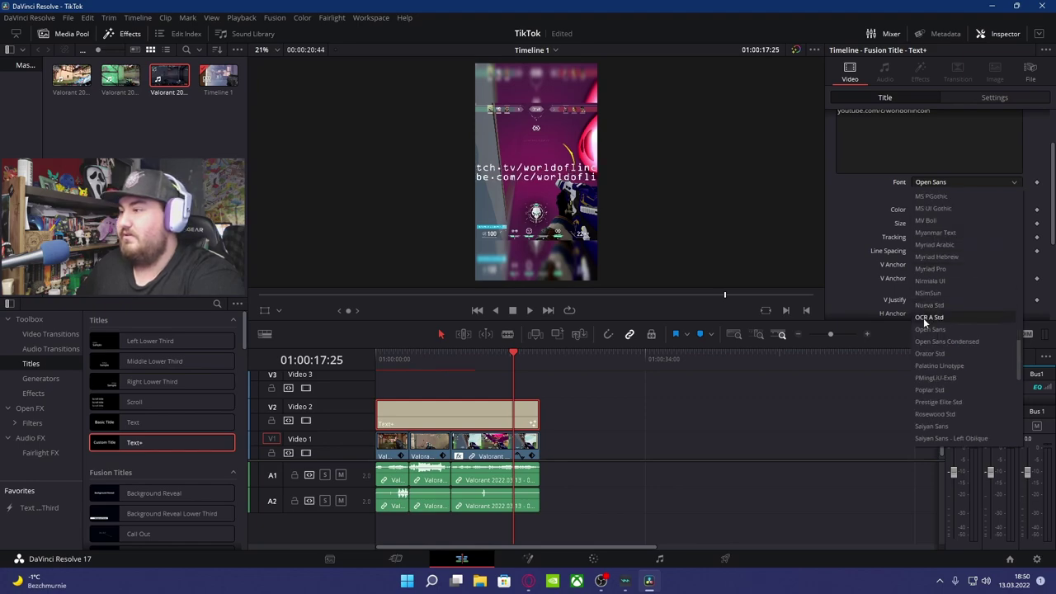
pyautogui.click(931, 318)
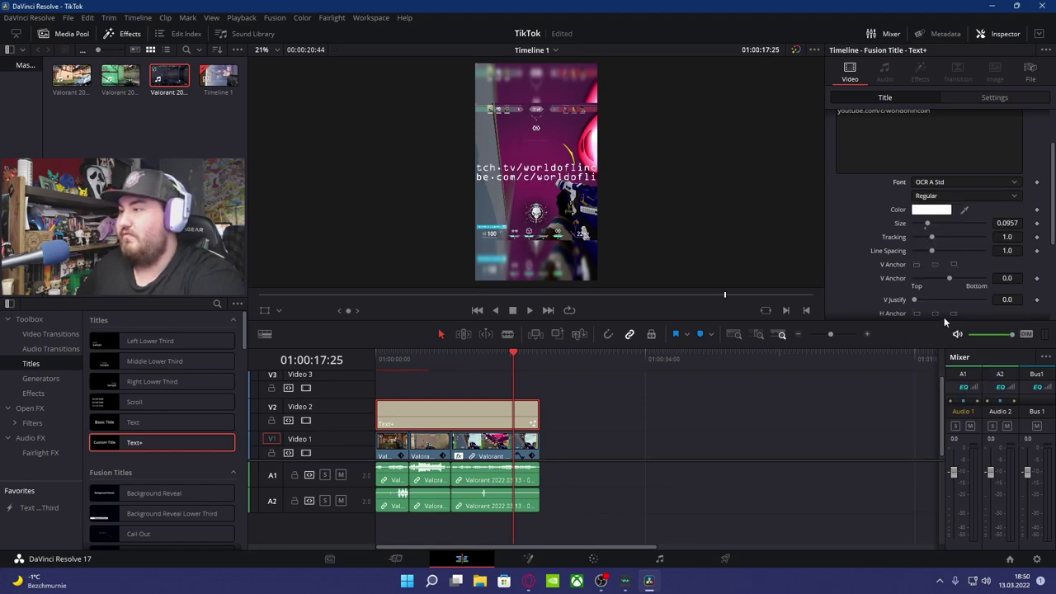
pyautogui.moveTo(1008, 223); pyautogui.dragTo(998, 223)
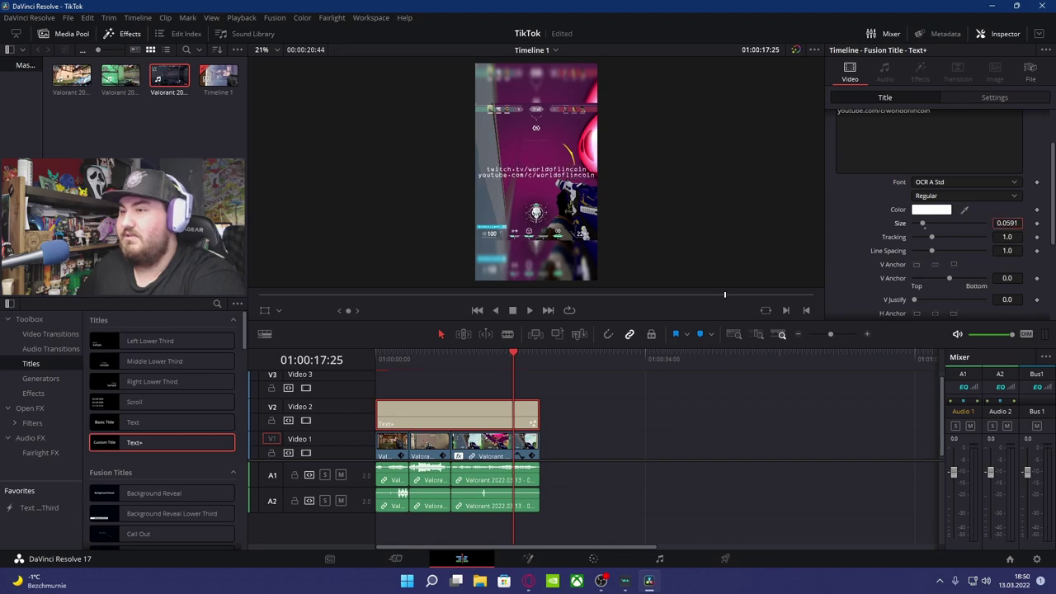
pyautogui.write('0.06')
pyautogui.press('Return')
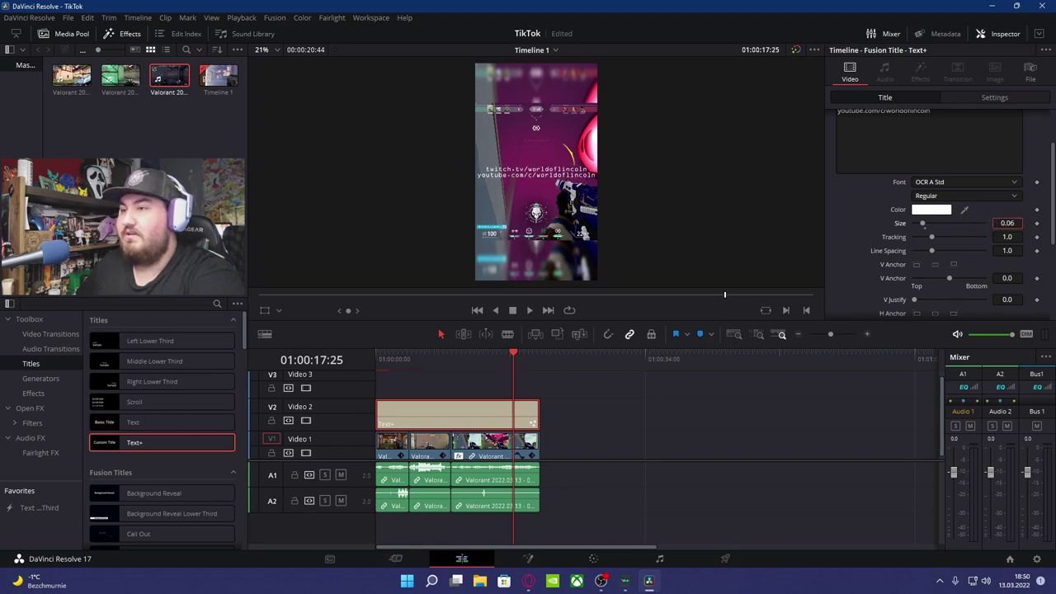
# Step: Centre the channel-links title horizontally and lower it to Y position -777
pyautogui.click(960, 95)
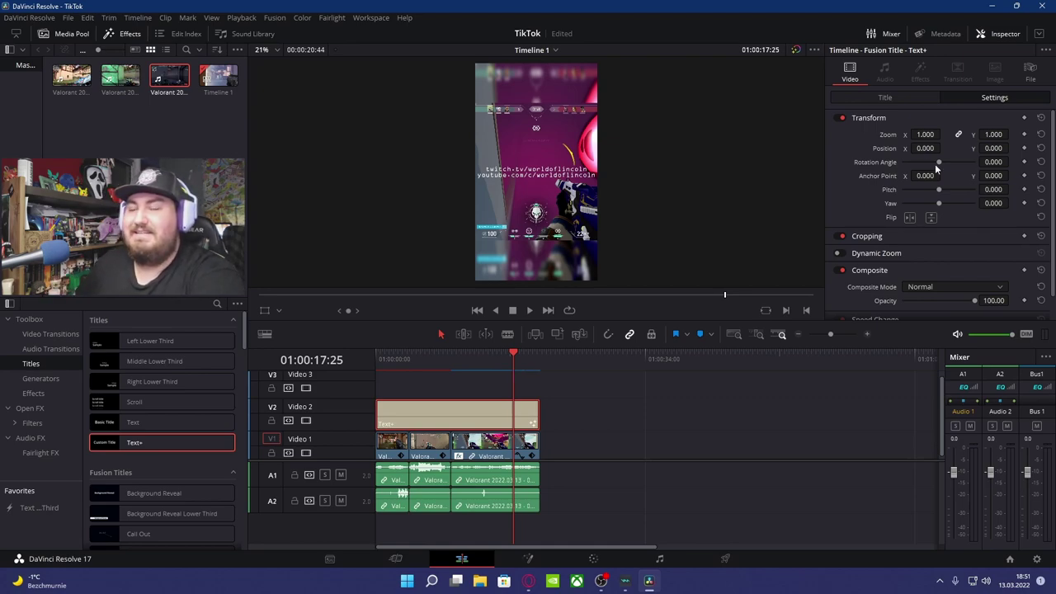
pyautogui.moveTo(932, 147); pyautogui.dragTo(944, 148)
pyautogui.click(1041, 148)
pyautogui.moveTo(989, 148); pyautogui.dragTo(908, 148)
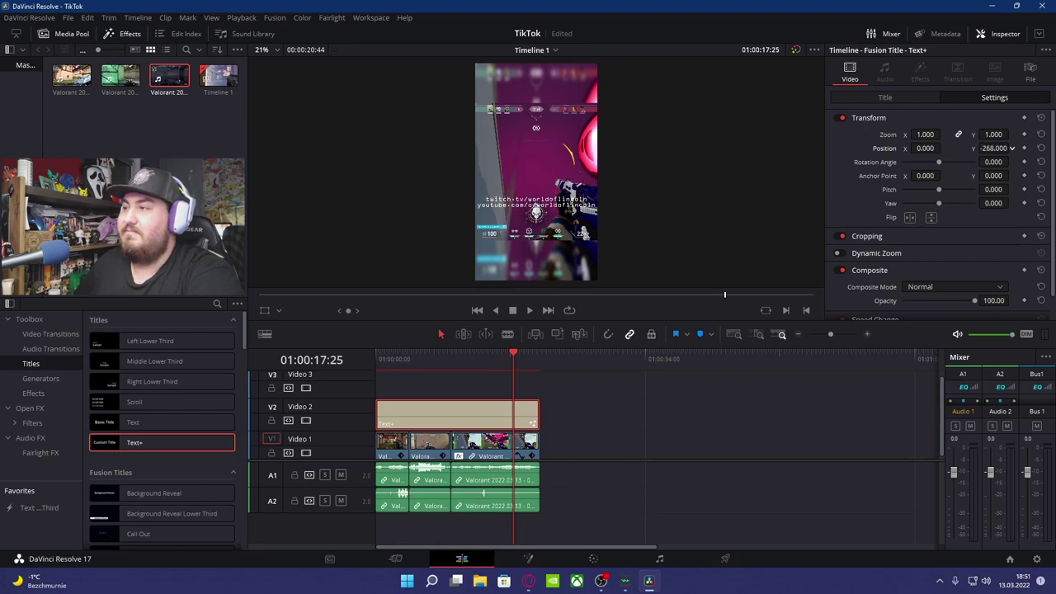
pyautogui.moveTo(994, 148)
pyautogui.mouseDown()
pyautogui.moveTo(980, 148)
pyautogui.moveTo(995, 148)
pyautogui.mouseUp()
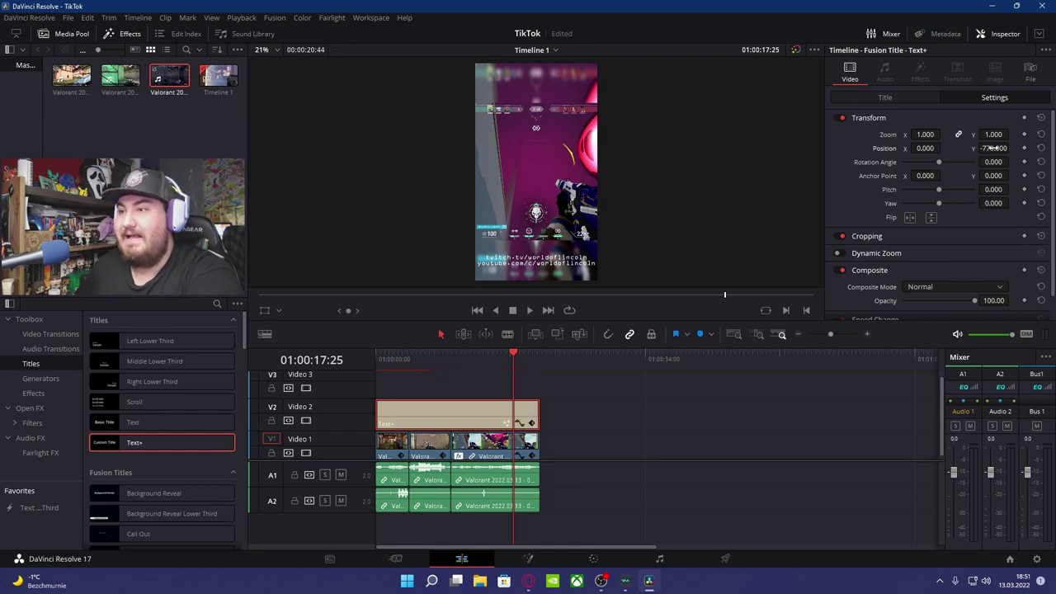
pyautogui.moveTo(1001, 149); pyautogui.dragTo(1002, 150)
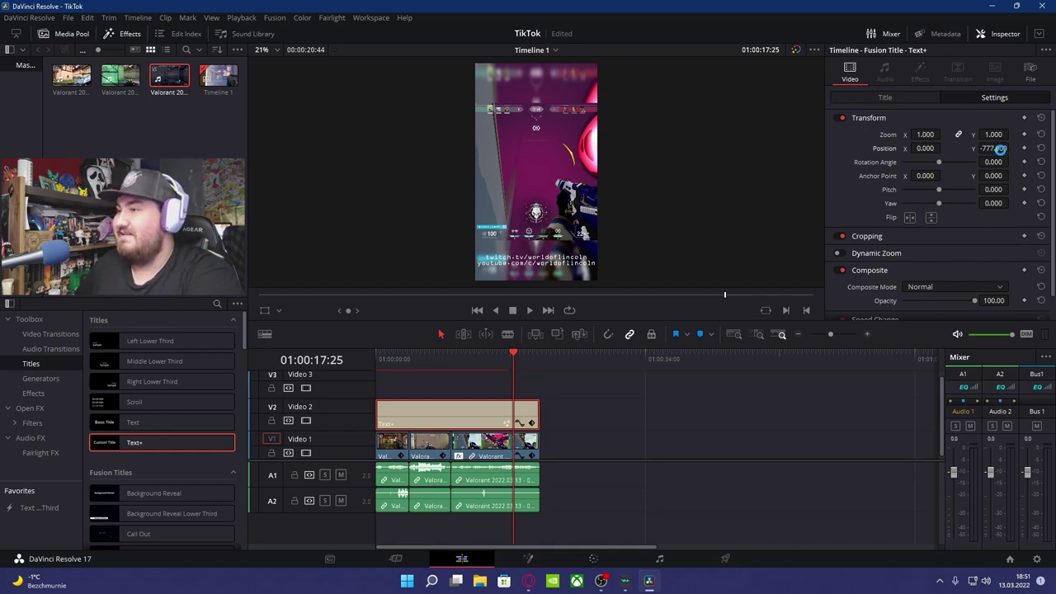
# Step: Save the project and bring up the title's Shading settings
pyautogui.hotkey('ctrl', 's')
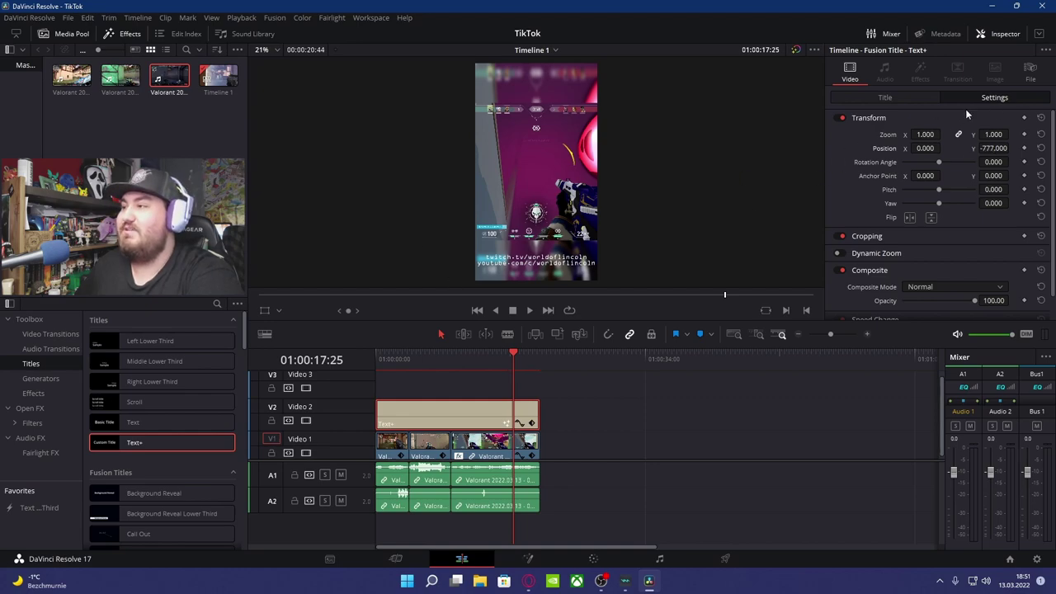
pyautogui.click(900, 99)
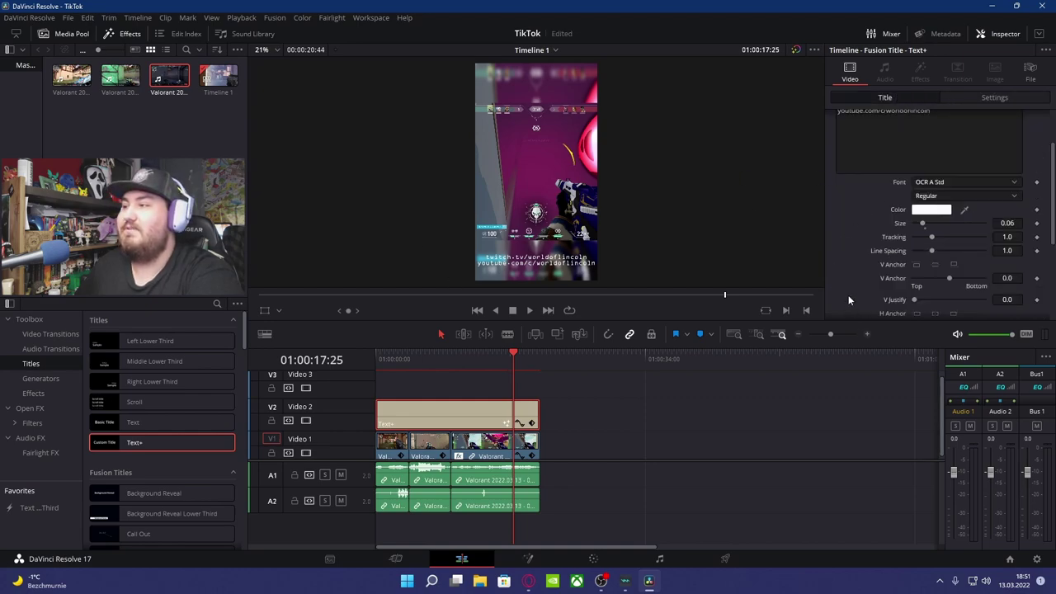
pyautogui.scroll(2, 848, 301)
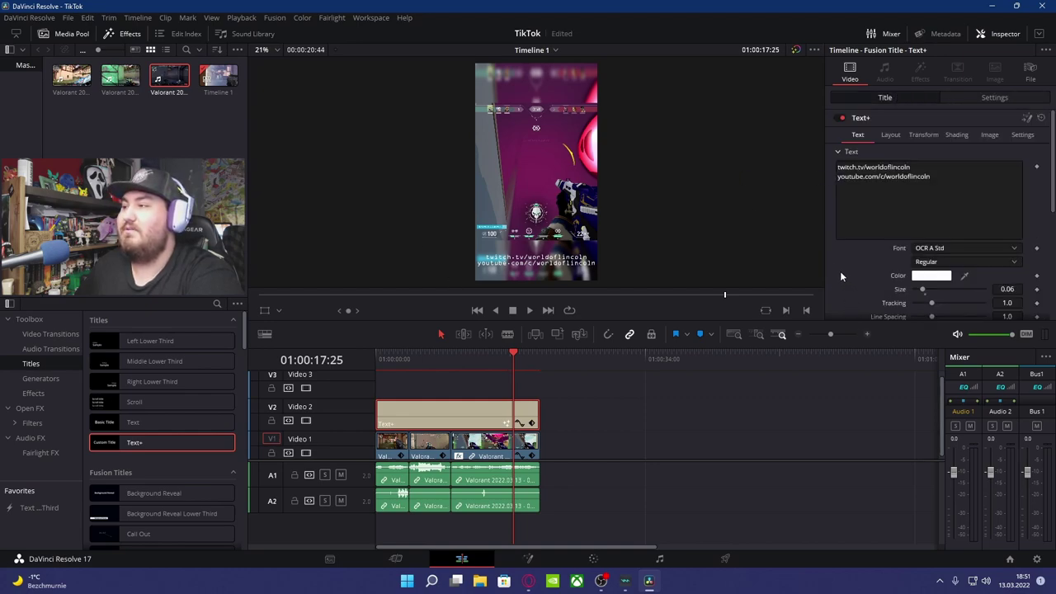
pyautogui.click(956, 134)
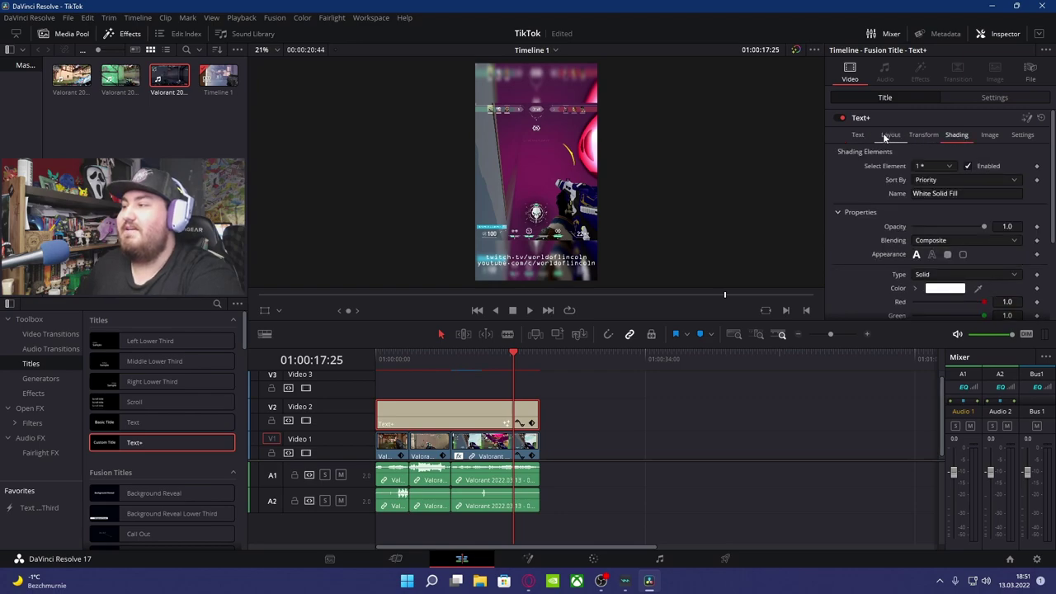
# Step: Enable shading element 3, Black Shadow, behind the caption, leaving Red Outline off
pyautogui.click(931, 165)
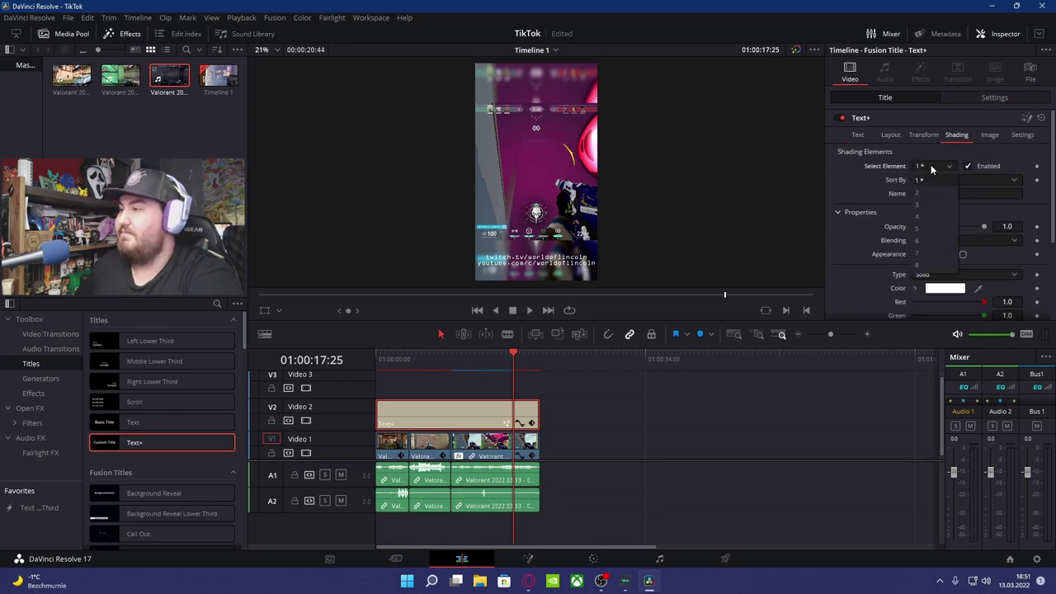
pyautogui.click(928, 193)
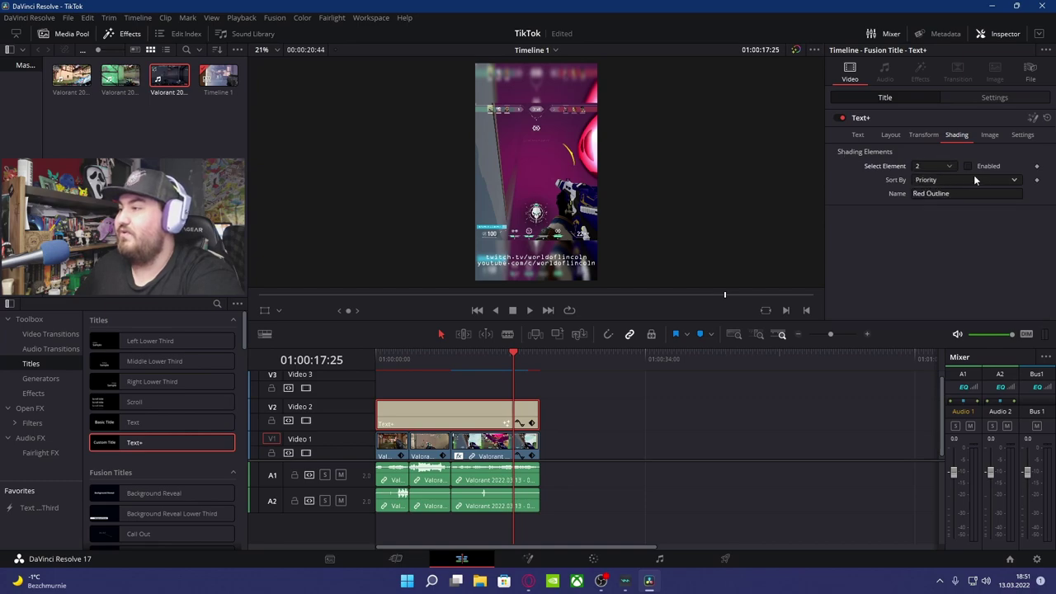
pyautogui.click(968, 166)
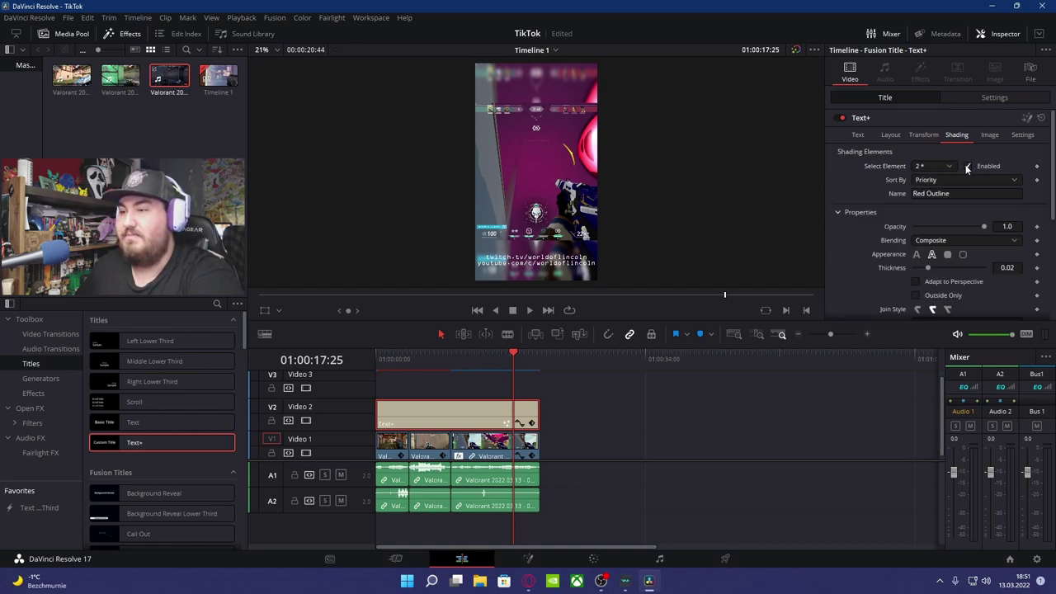
pyautogui.click(968, 166)
pyautogui.click(932, 166)
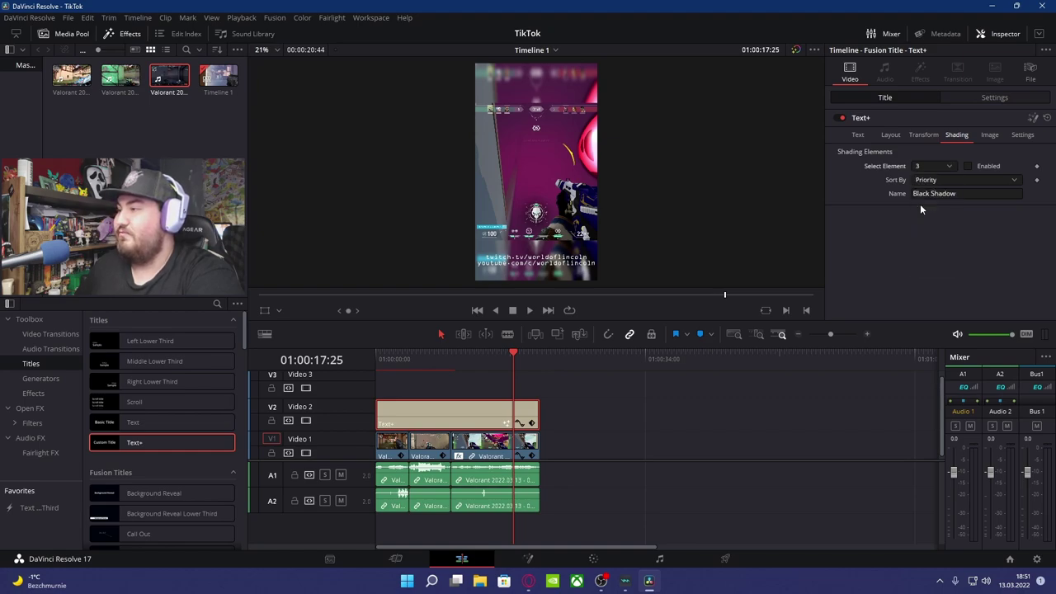
pyautogui.click(969, 166)
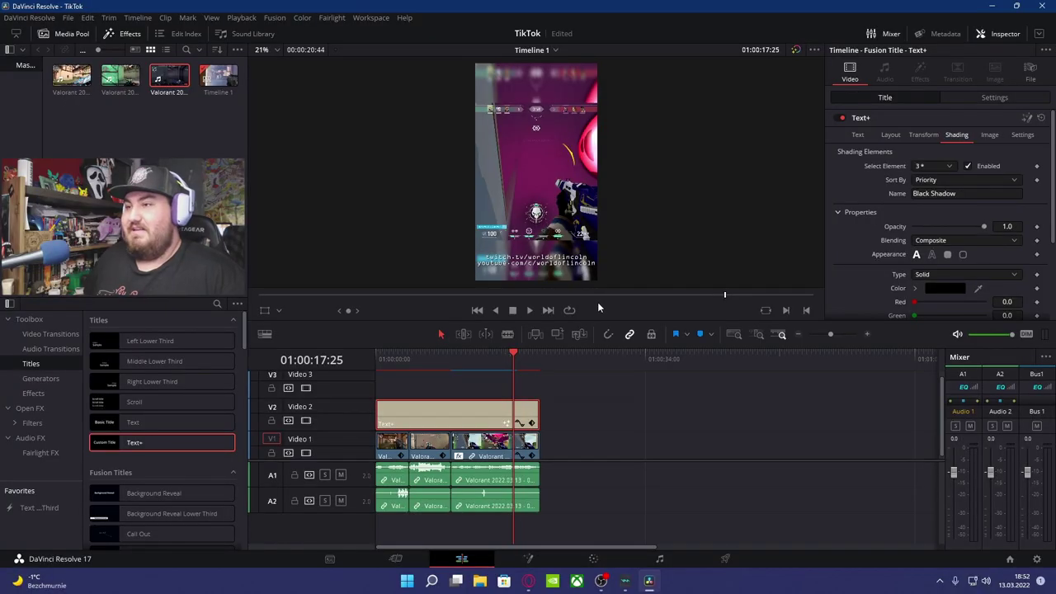
pyautogui.scroll(1, 482, 414)
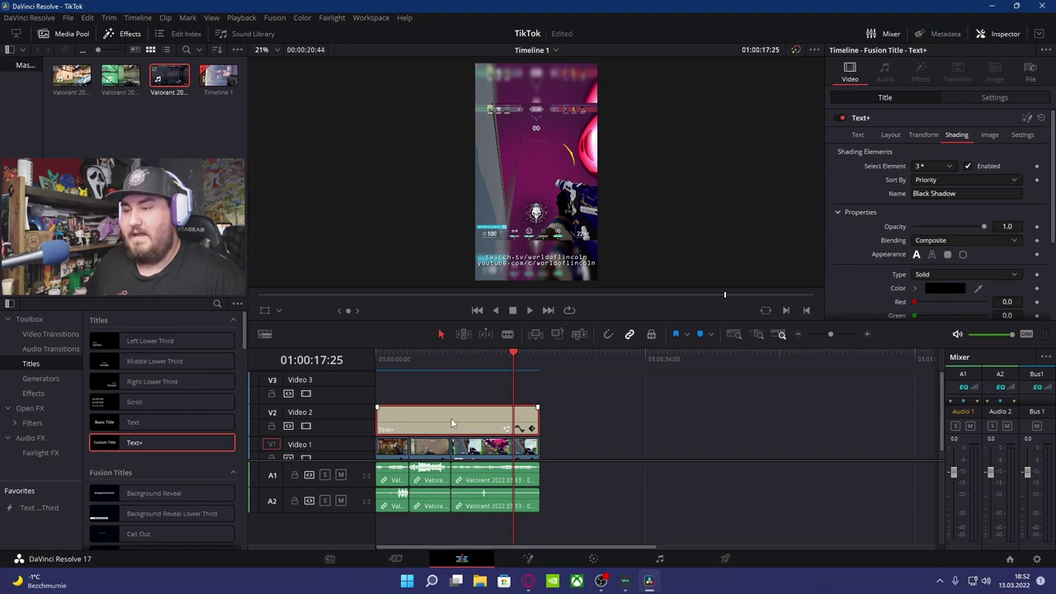
# Step: Duplicate the caption title from Video 2 onto Video 3 and trim it to about four seconds
pyautogui.moveTo(450, 418)
pyautogui.mouseDown()
pyautogui.moveTo(658, 420)
pyautogui.moveTo(403, 376)
pyautogui.mouseUp()
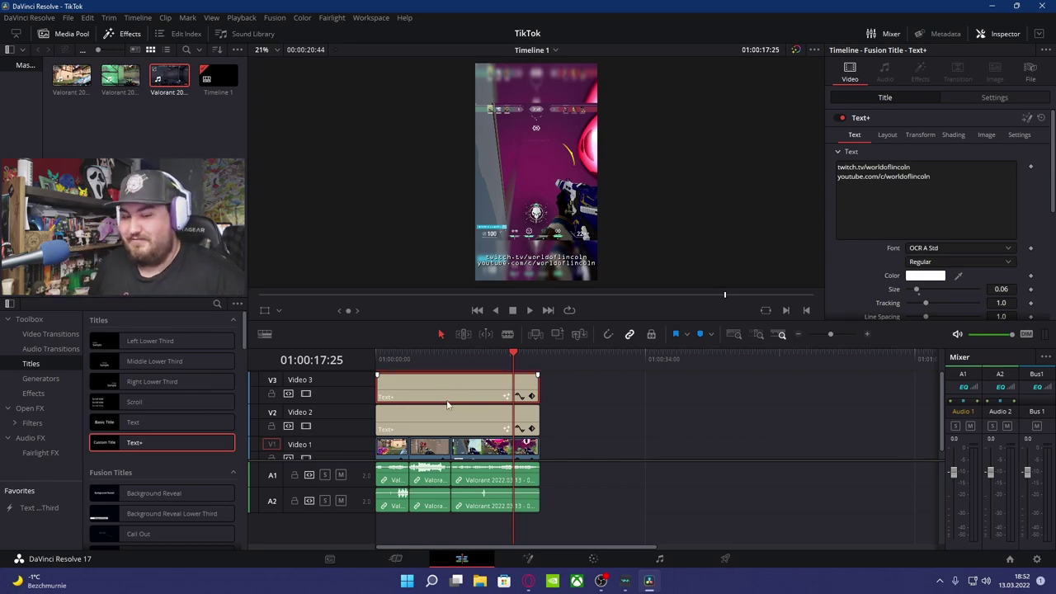
pyautogui.click(460, 400)
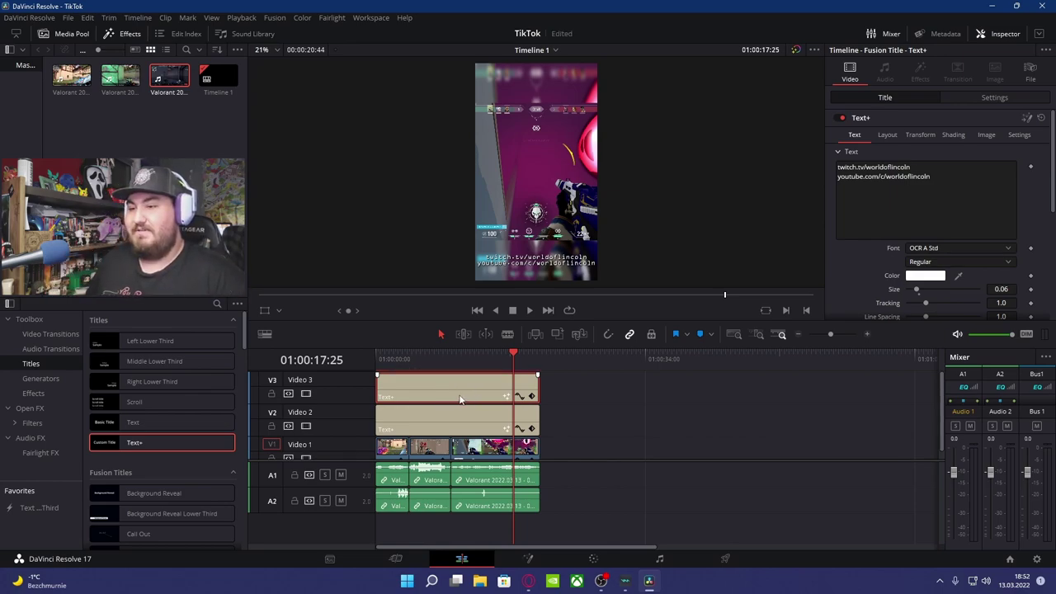
pyautogui.moveTo(522, 385); pyautogui.dragTo(411, 386)
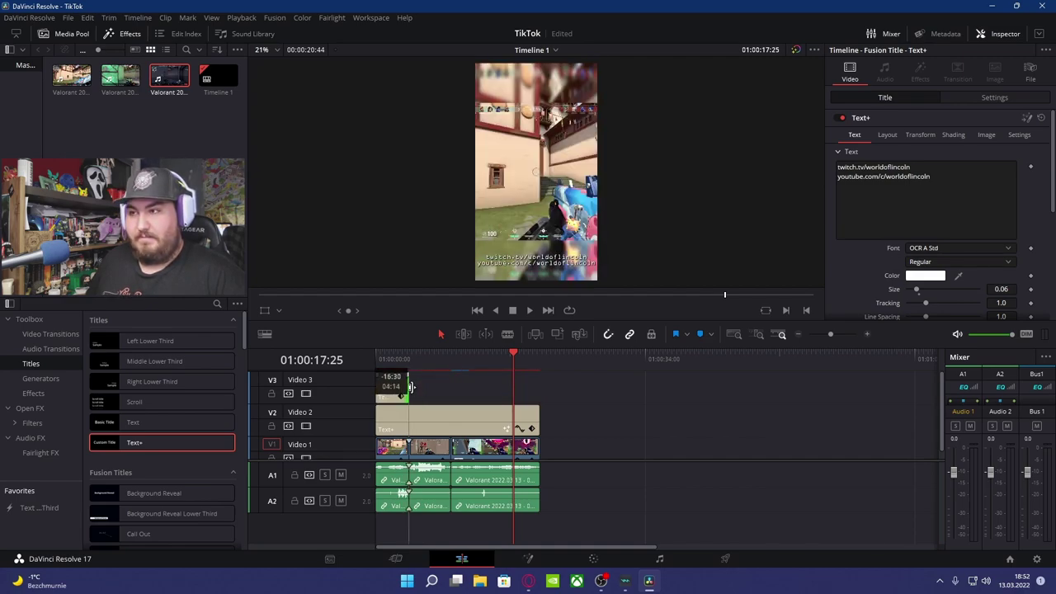
pyautogui.moveTo(410, 386); pyautogui.dragTo(408, 386)
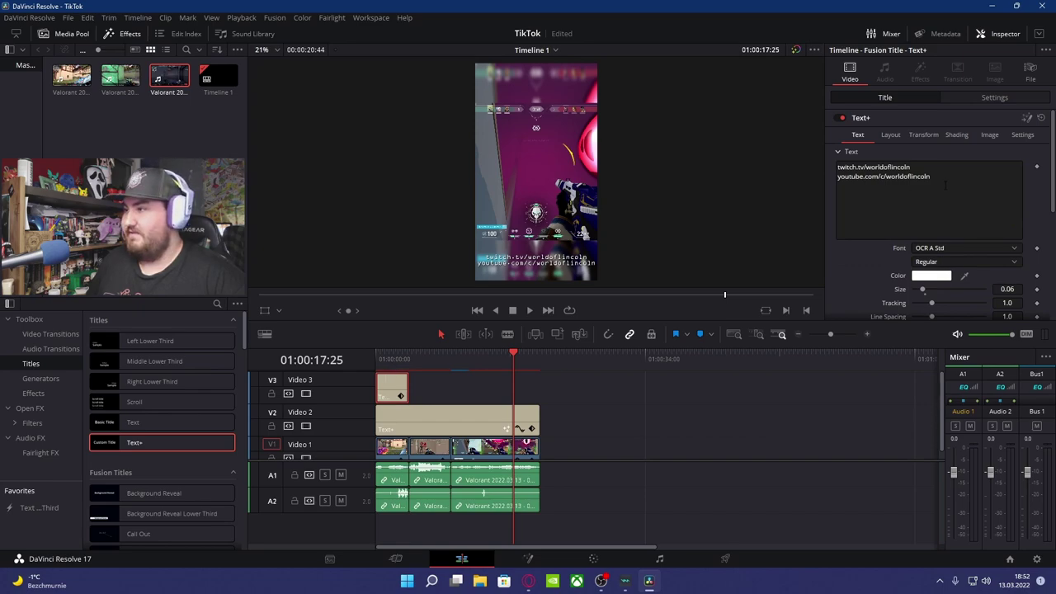
# Step: Replace the copied title's link text with 'Valorant z Lincolnem #11'
pyautogui.click(945, 186)
pyautogui.hotkey('ctrl', 'a')
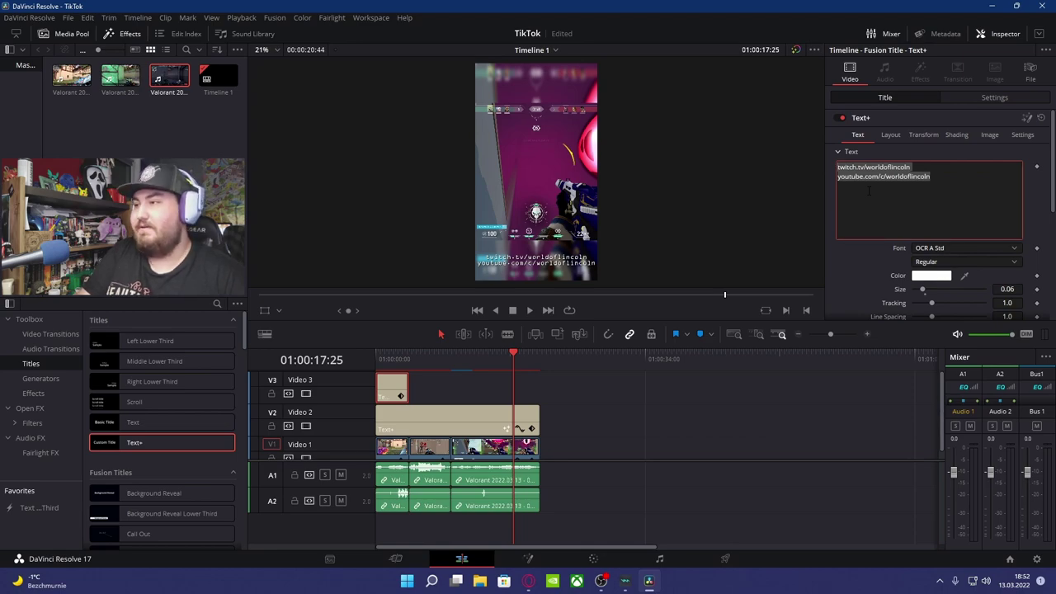
pyautogui.press('BackSpace')
pyautogui.write('Valorant z Lincolnem #11')
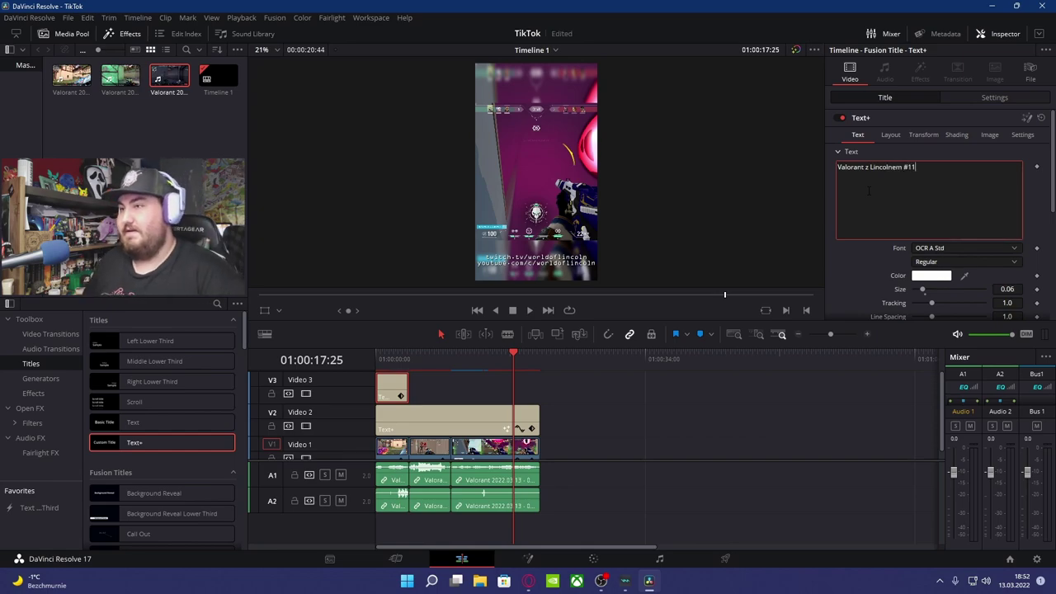
pyautogui.click(393, 362)
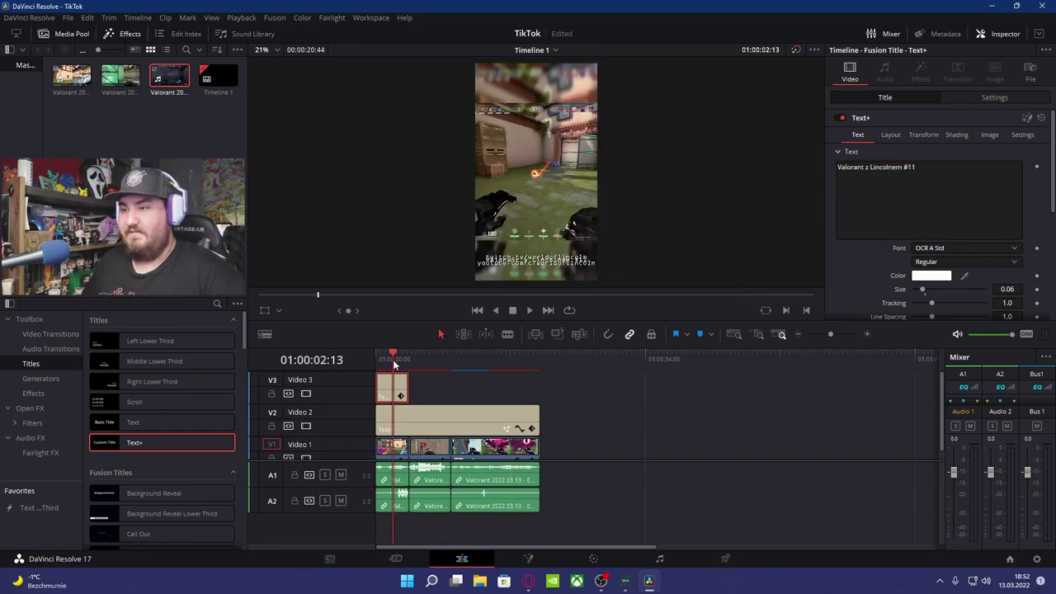
# Step: Raise the title to Y position 782 at the top of the frame
pyautogui.click(920, 136)
pyautogui.click(859, 135)
pyautogui.click(990, 97)
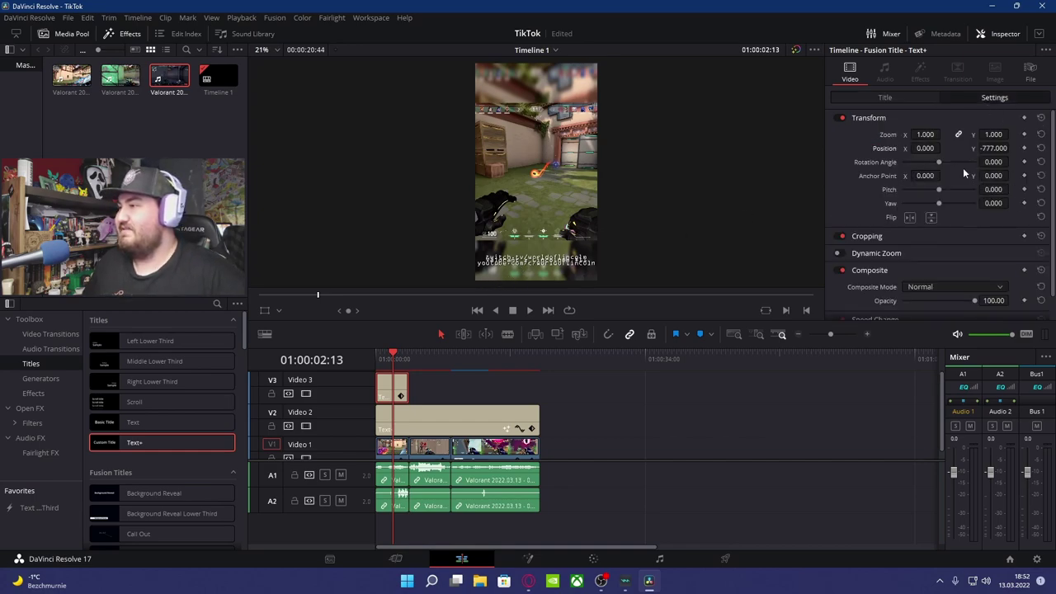
pyautogui.moveTo(987, 148)
pyautogui.mouseDown()
pyautogui.moveTo(1012, 148)
pyautogui.moveTo(989, 149)
pyautogui.mouseUp()
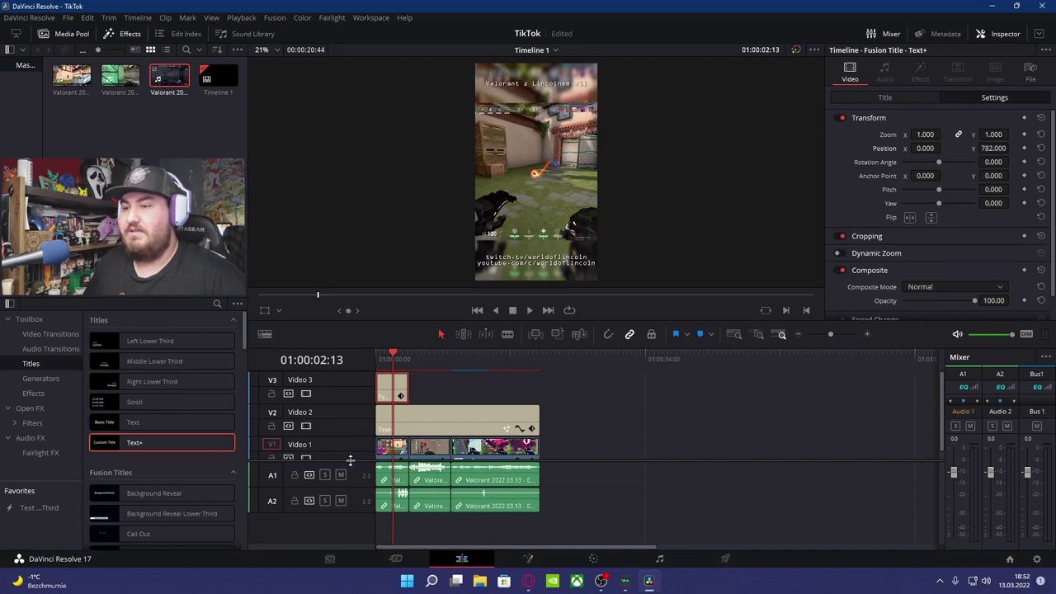
pyautogui.click(385, 367)
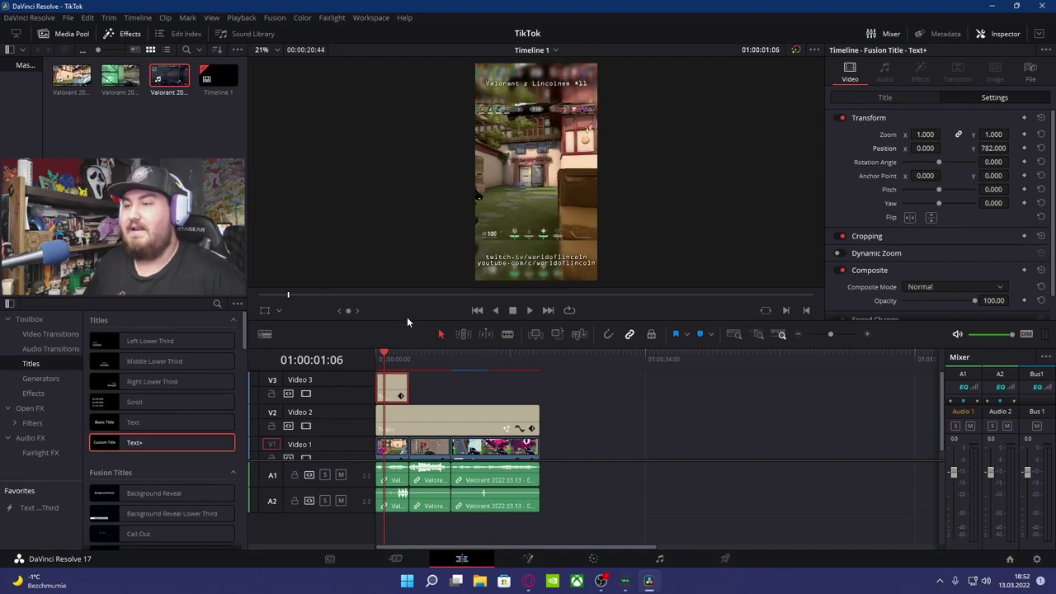
# Step: Add a second title line reading 'Pracuj nad line-upami.'
pyautogui.click(885, 97)
pyautogui.click(966, 164)
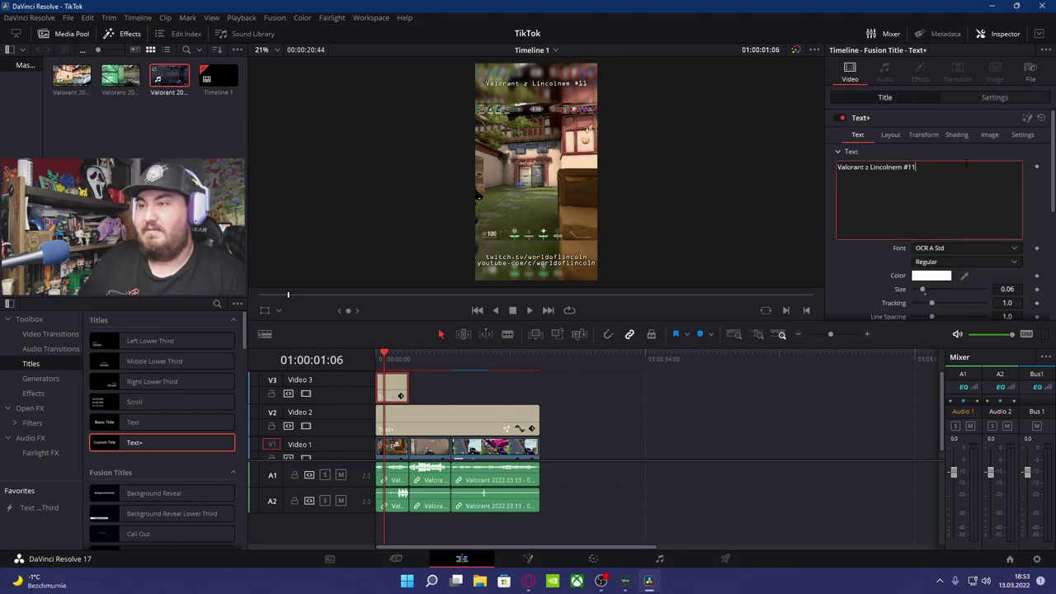
pyautogui.press('Return')
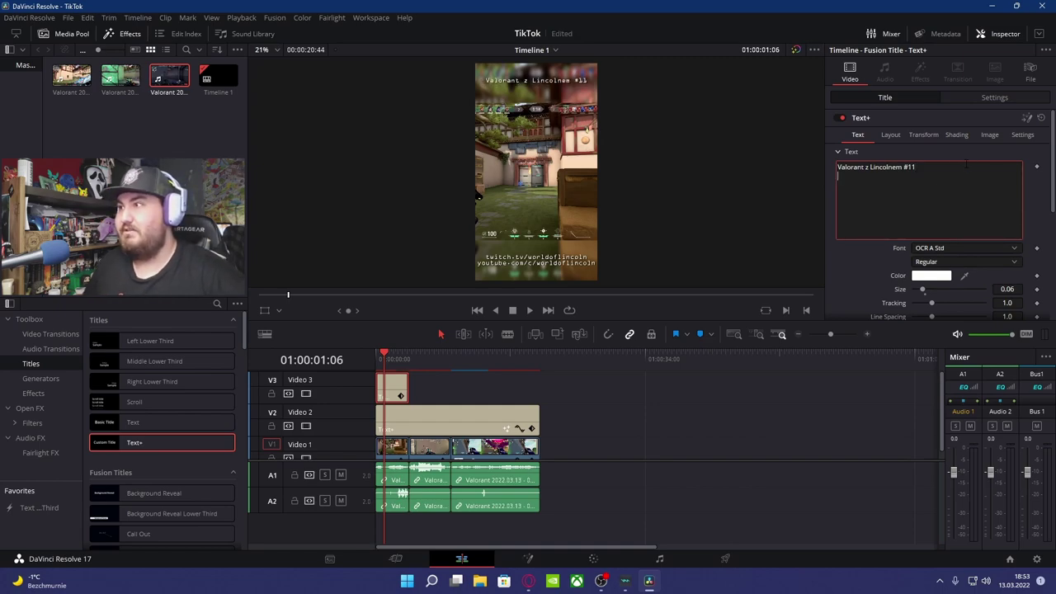
pyautogui.write('Pracuj nad line-upami.')
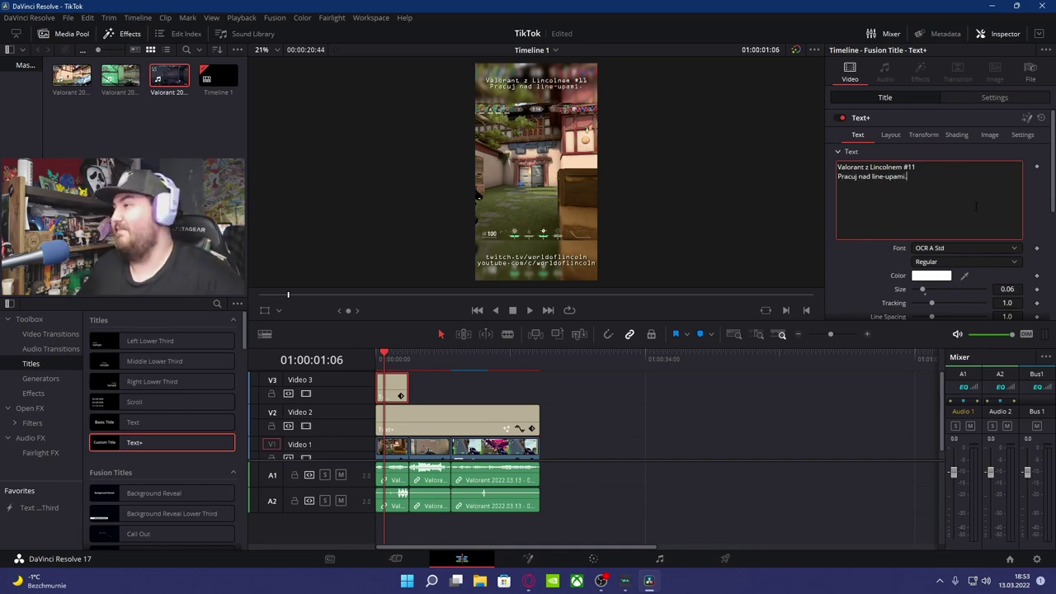
# Step: Restyle the title in Impact at size 0.1245 and duplicate the clip right after it
pyautogui.click(961, 248)
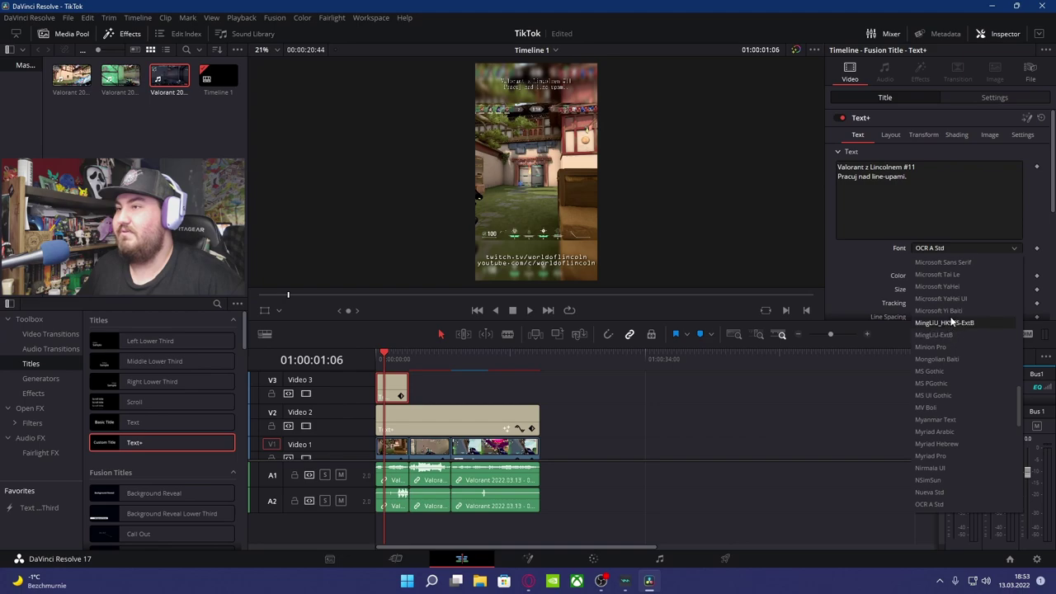
pyautogui.scroll(2, 957, 297)
pyautogui.scroll(2, 949, 293)
pyautogui.scroll(2, 937, 289)
pyautogui.scroll(1, 917, 283)
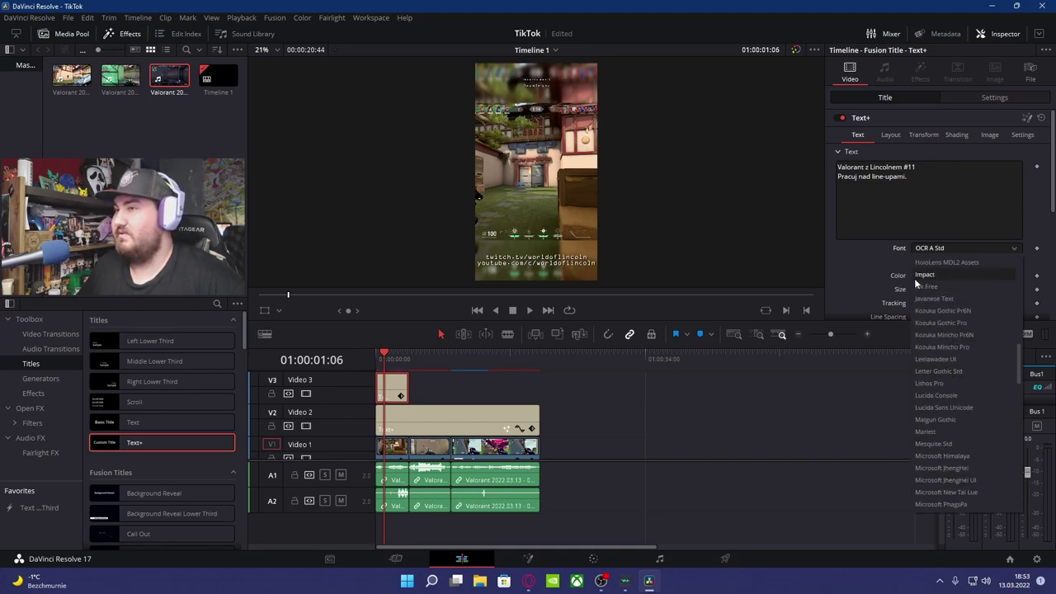
pyautogui.click(943, 281)
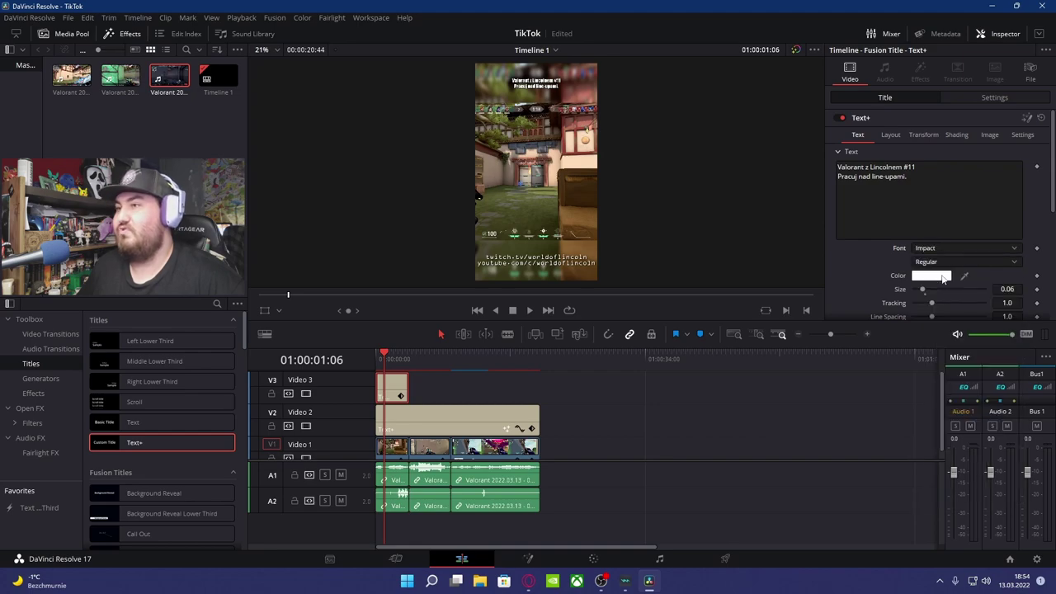
pyautogui.moveTo(1007, 289); pyautogui.dragTo(1010, 289)
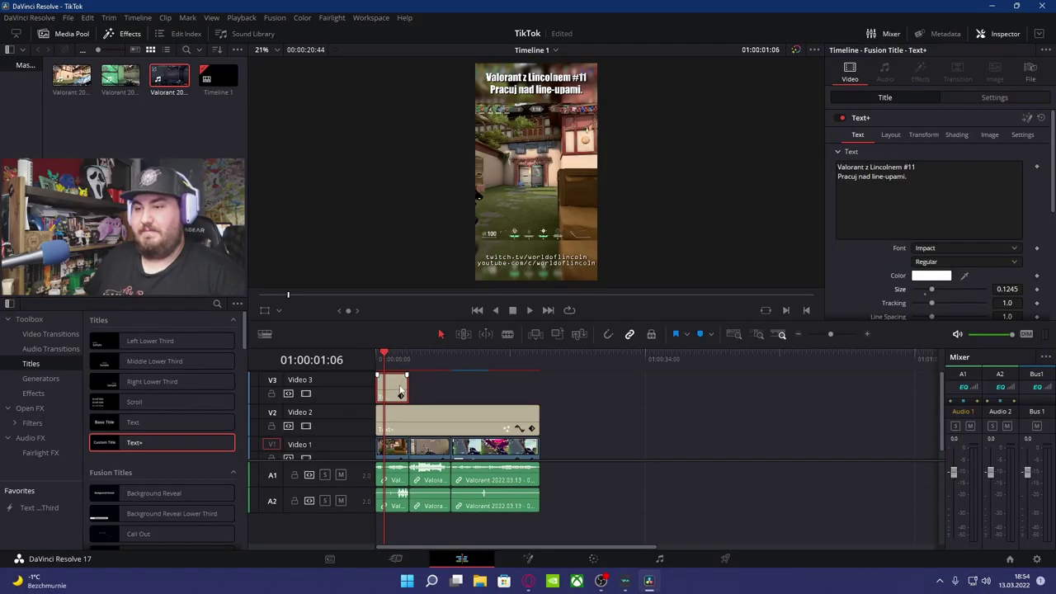
pyautogui.moveTo(405, 388); pyautogui.dragTo(442, 395)
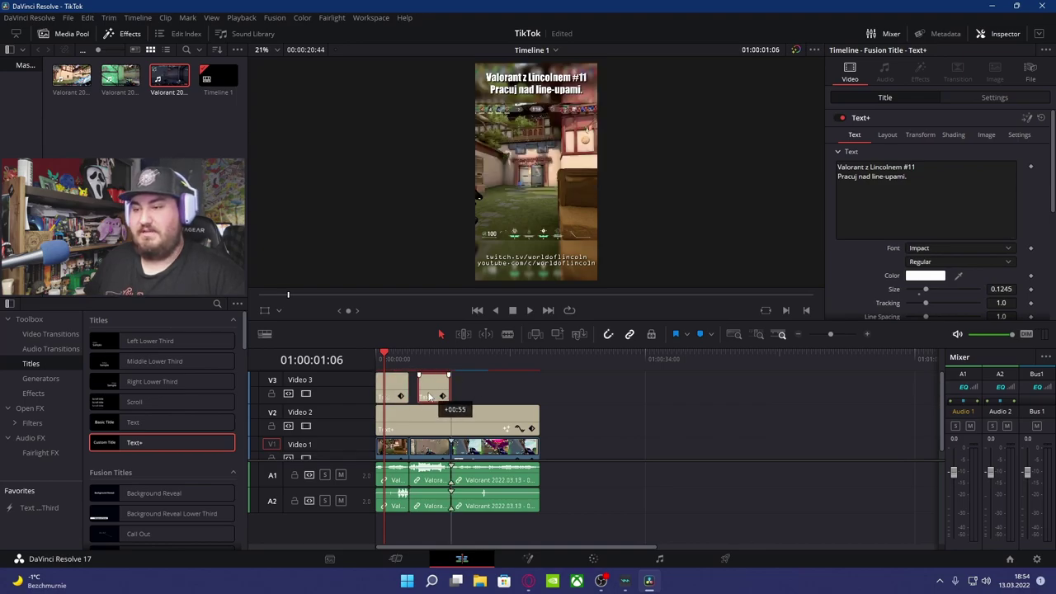
# Step: Place the second title copy after the first on Video 3 and lengthen it
pyautogui.moveTo(442, 395); pyautogui.dragTo(426, 392)
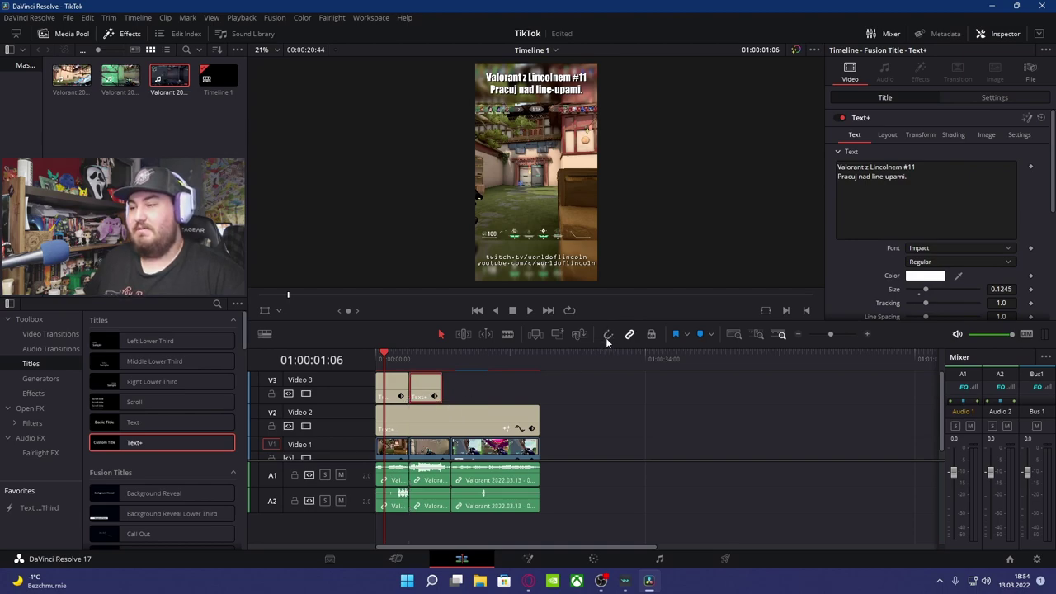
pyautogui.moveTo(422, 386)
pyautogui.mouseDown()
pyautogui.moveTo(578, 427)
pyautogui.moveTo(552, 514)
pyautogui.moveTo(450, 387)
pyautogui.moveTo(422, 388)
pyautogui.mouseUp()
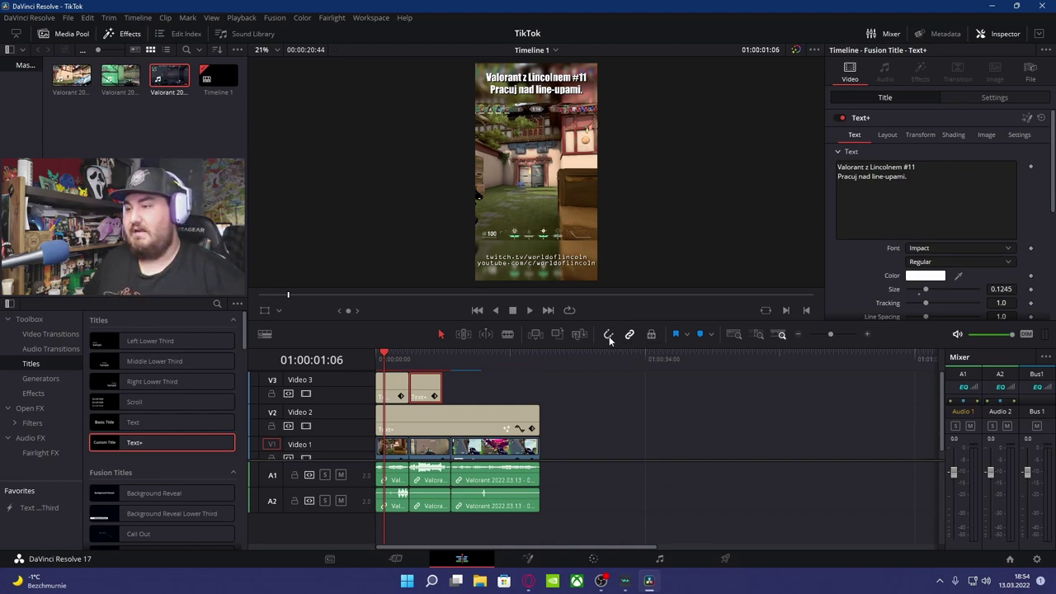
pyautogui.moveTo(425, 386); pyautogui.dragTo(489, 425)
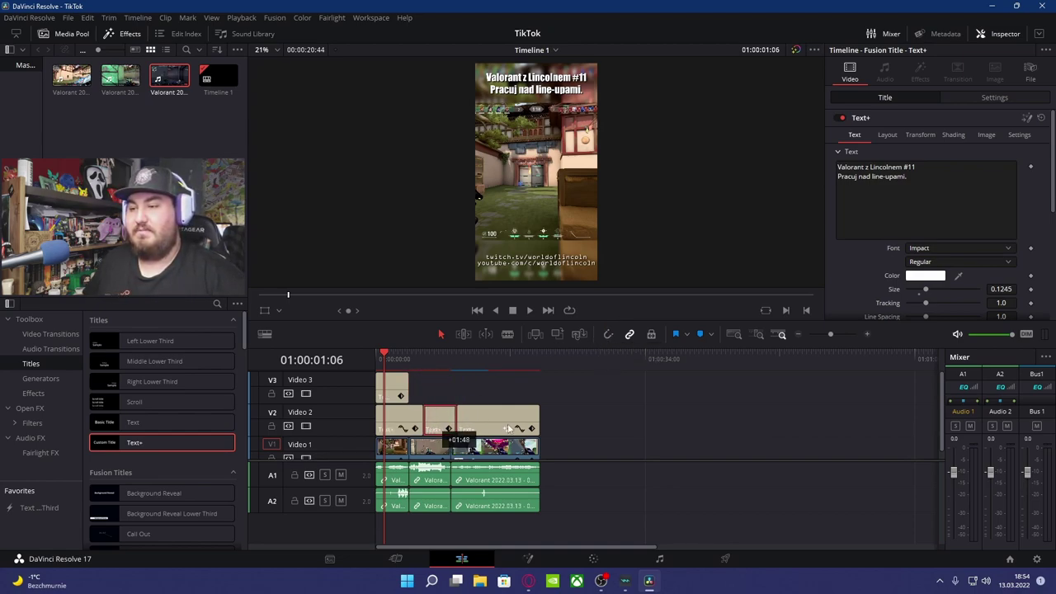
pyautogui.moveTo(571, 430)
pyautogui.mouseDown()
pyautogui.moveTo(516, 394)
pyautogui.moveTo(477, 385)
pyautogui.moveTo(432, 401)
pyautogui.moveTo(449, 385)
pyautogui.mouseUp()
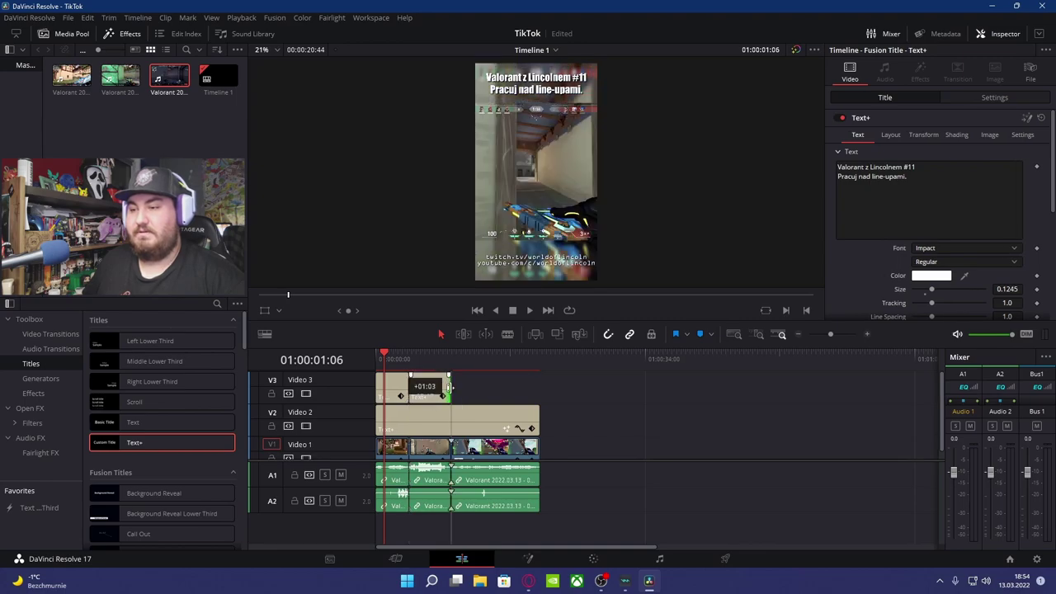
pyautogui.click(430, 358)
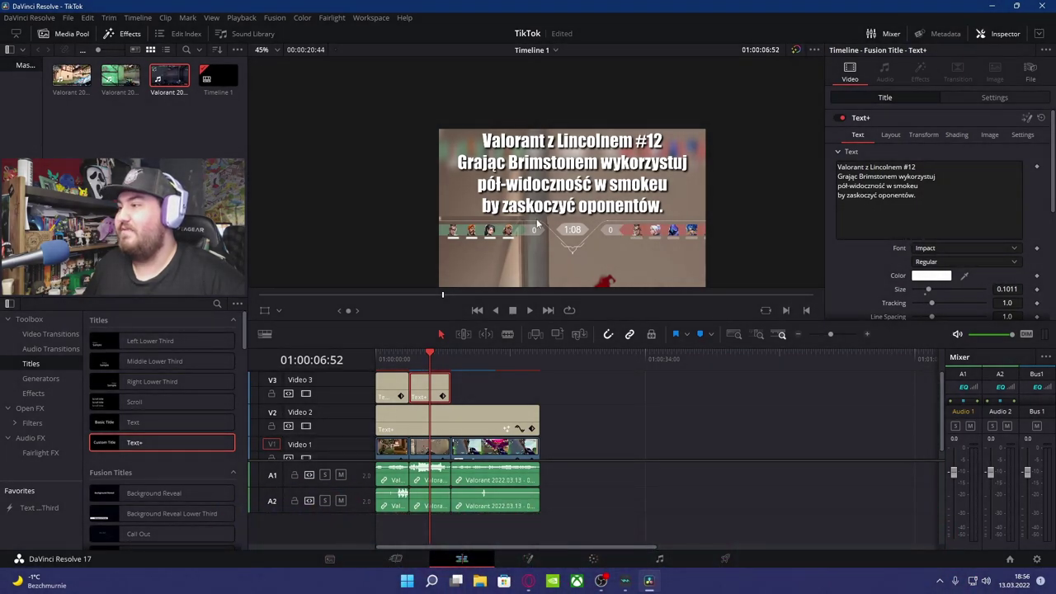
# Step: Delete the old third caption line and jump back to the timeline start
pyautogui.scroll(-5, 607, 211)
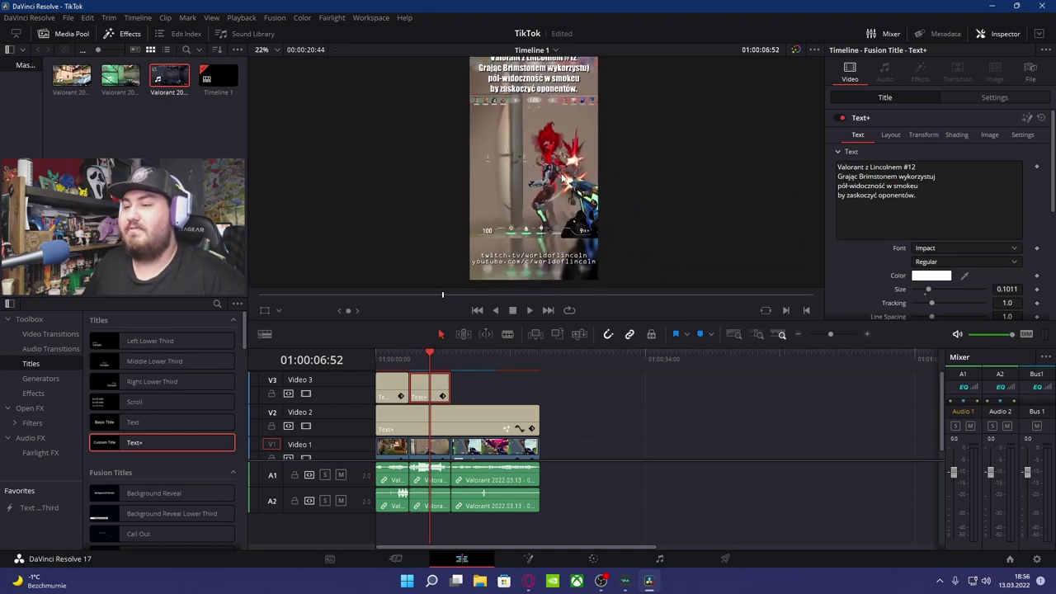
pyautogui.scroll(-1, 578, 165)
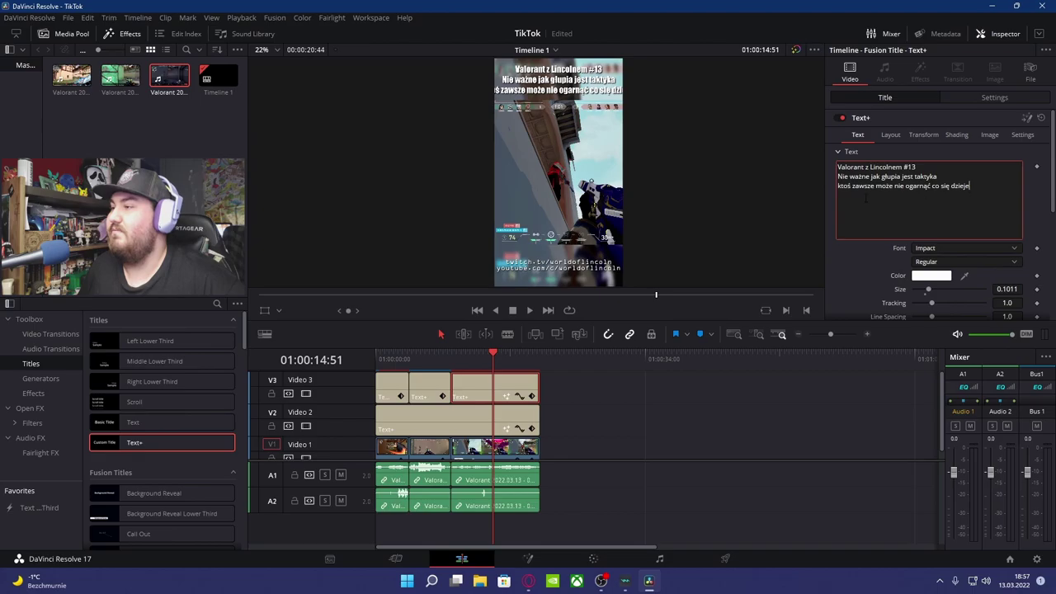
pyautogui.moveTo(970, 186); pyautogui.dragTo(835, 187)
pyautogui.press('BackSpace')
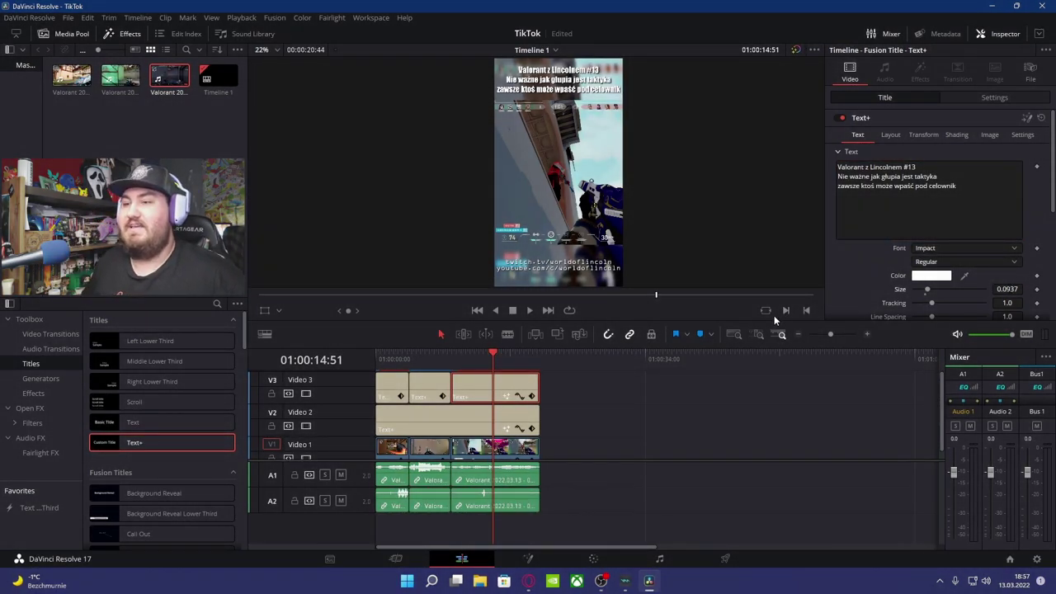
pyautogui.press('Home')
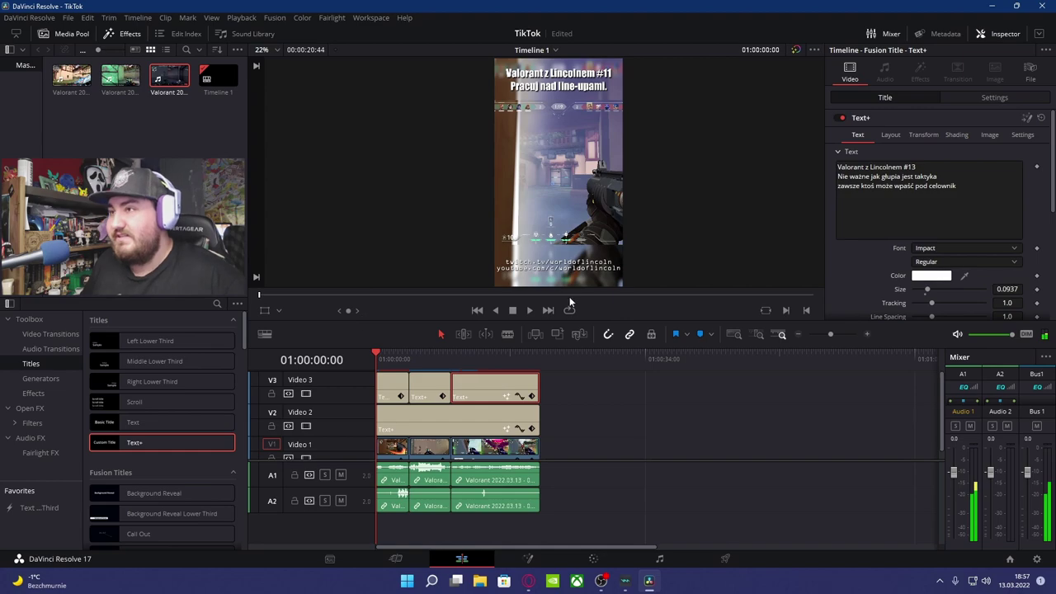
# Step: Play back the timeline to review the captioned edit
pyautogui.click(529, 311)
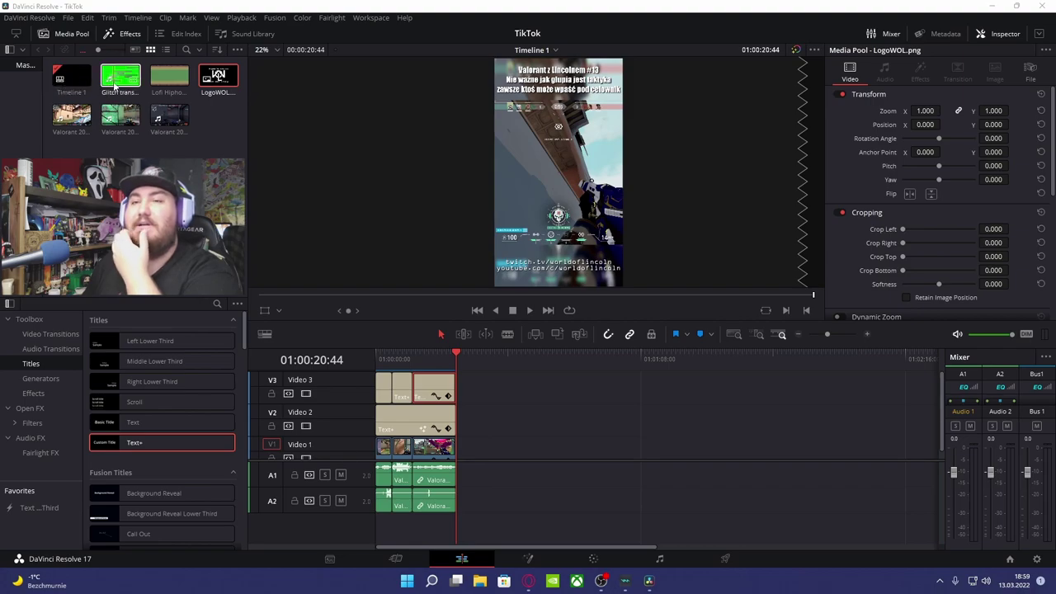
# Step: Drop the glitch transition clip on Video 1 after the gameplay and play it
pyautogui.moveTo(121, 82); pyautogui.dragTo(528, 429)
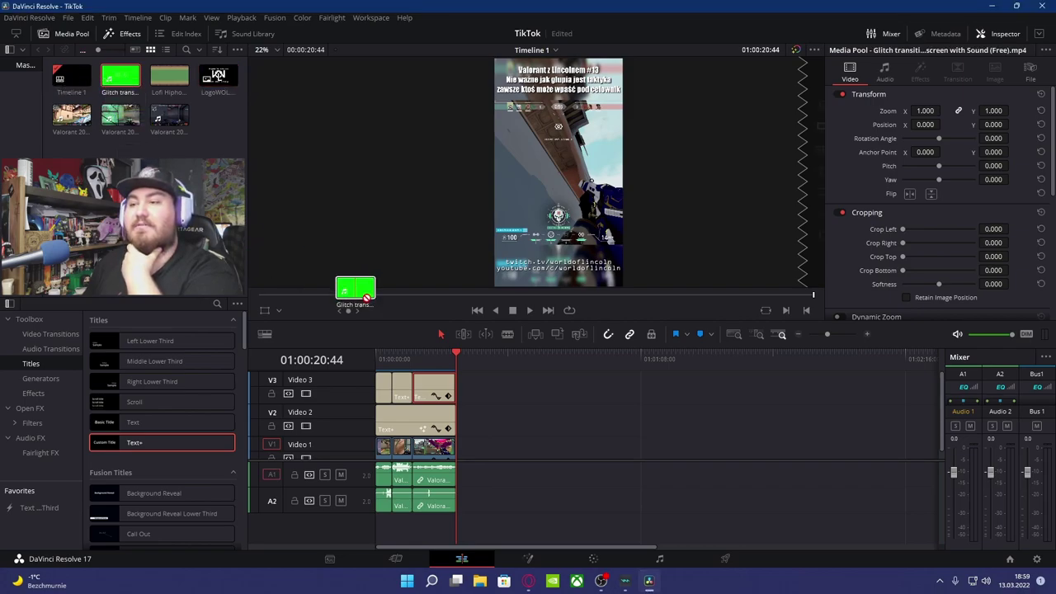
pyautogui.moveTo(528, 430); pyautogui.dragTo(544, 449)
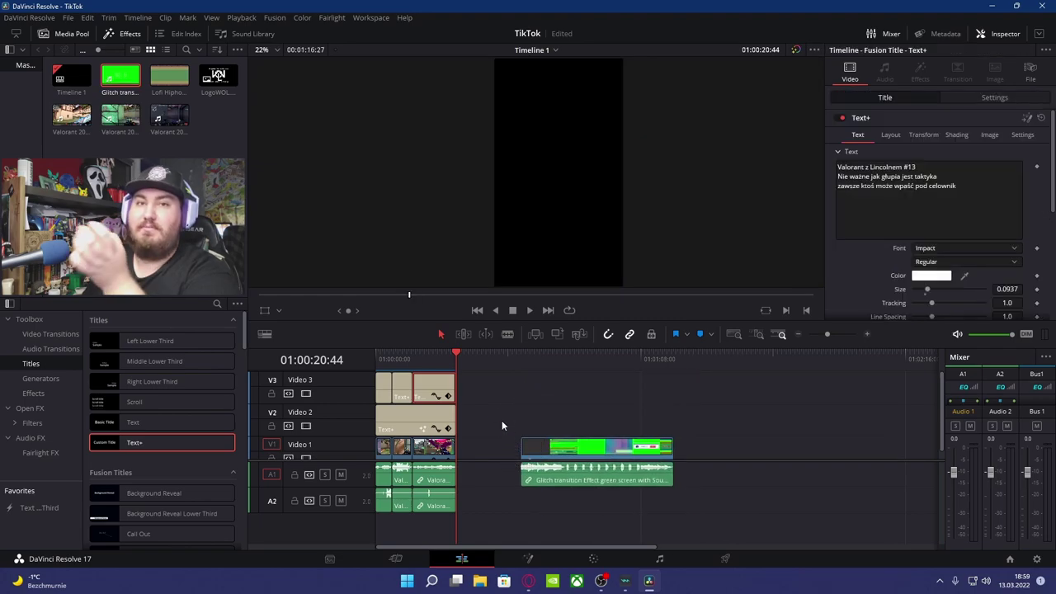
pyautogui.click(575, 359)
pyautogui.press('space')
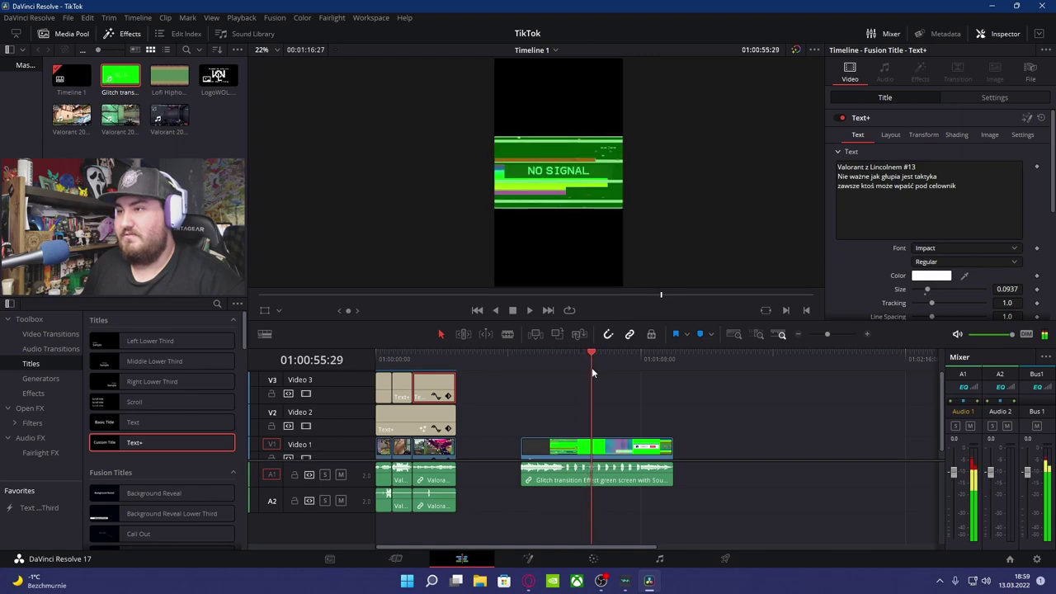
pyautogui.scroll(5, 547, 456)
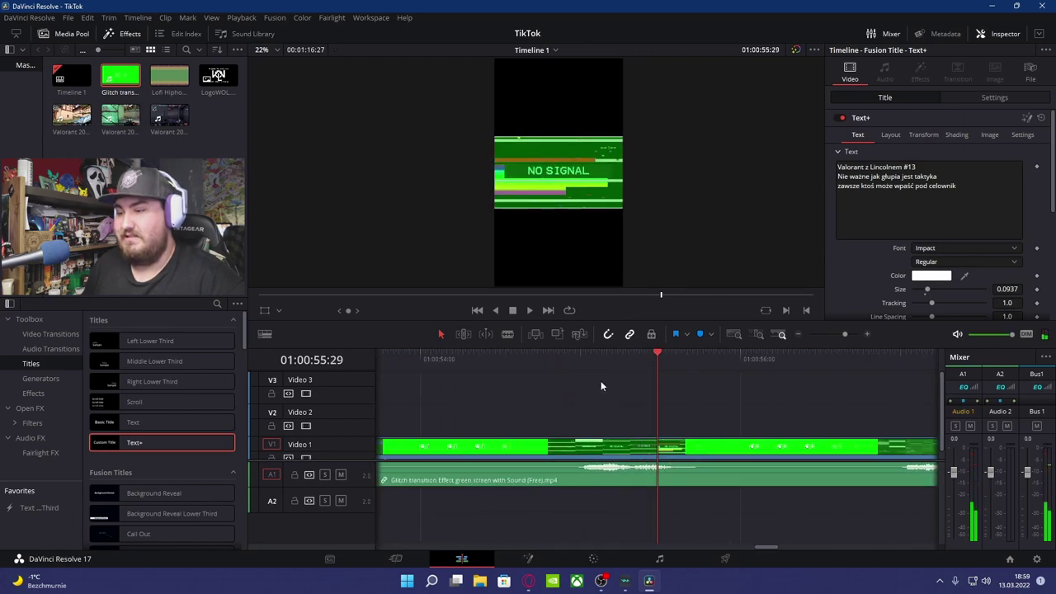
# Step: Blade the glitch clip twice and delete the unwanted first and last pieces
pyautogui.click(507, 334)
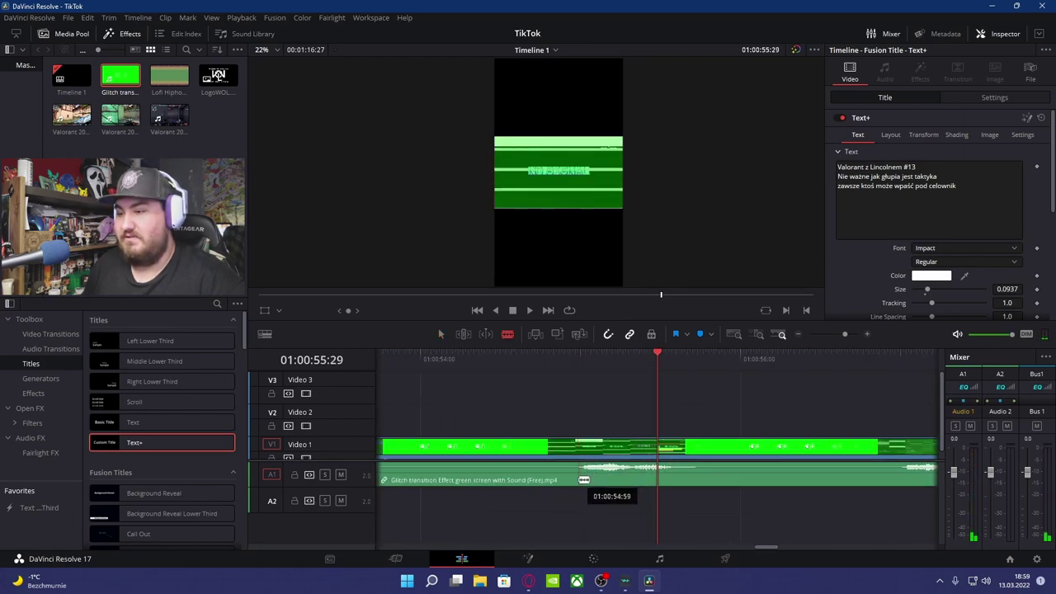
pyautogui.click(579, 479)
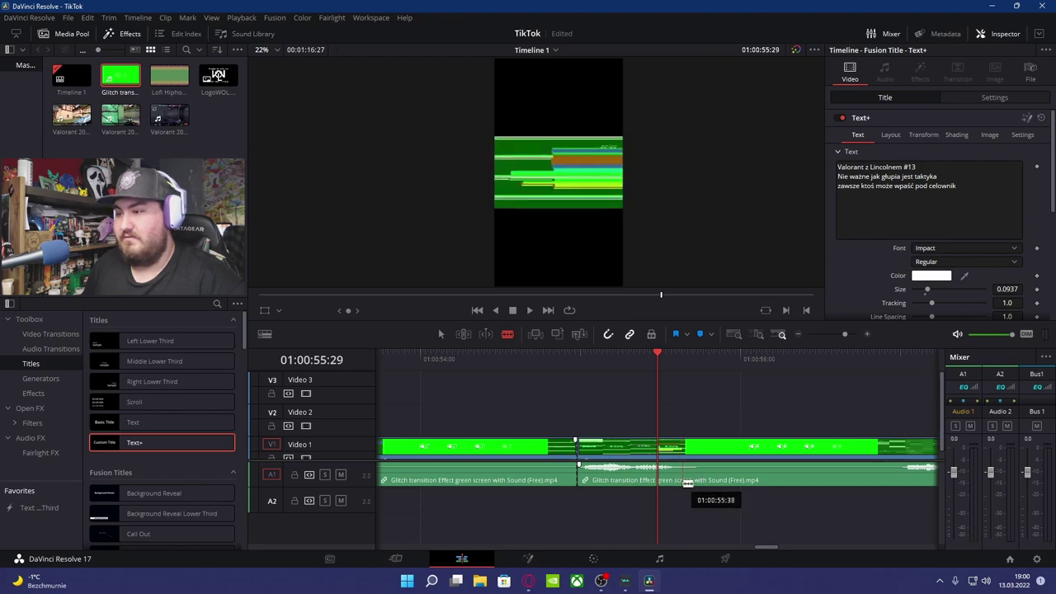
pyautogui.click(683, 479)
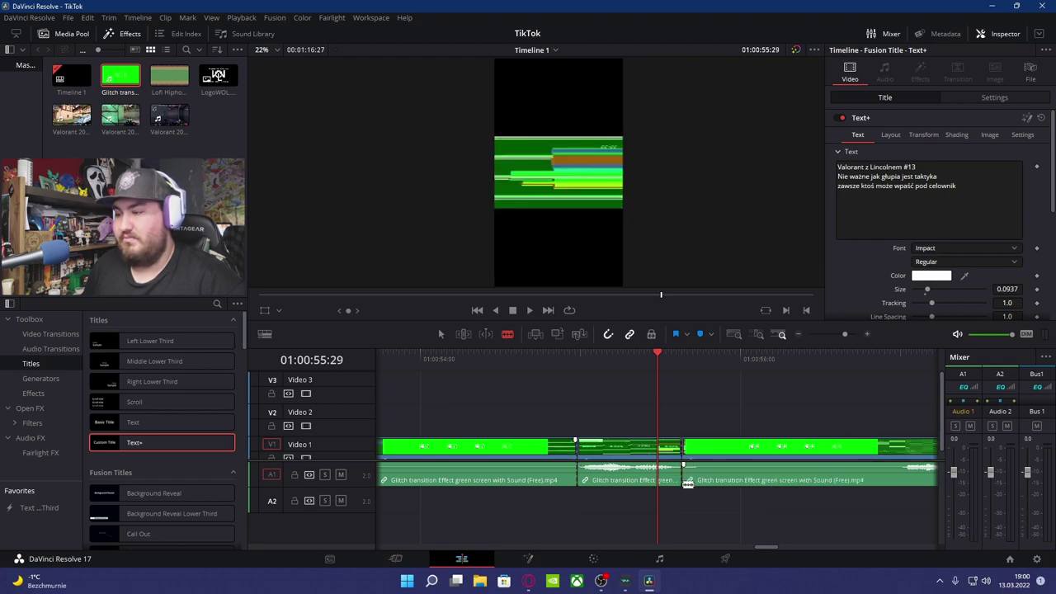
pyautogui.click(440, 334)
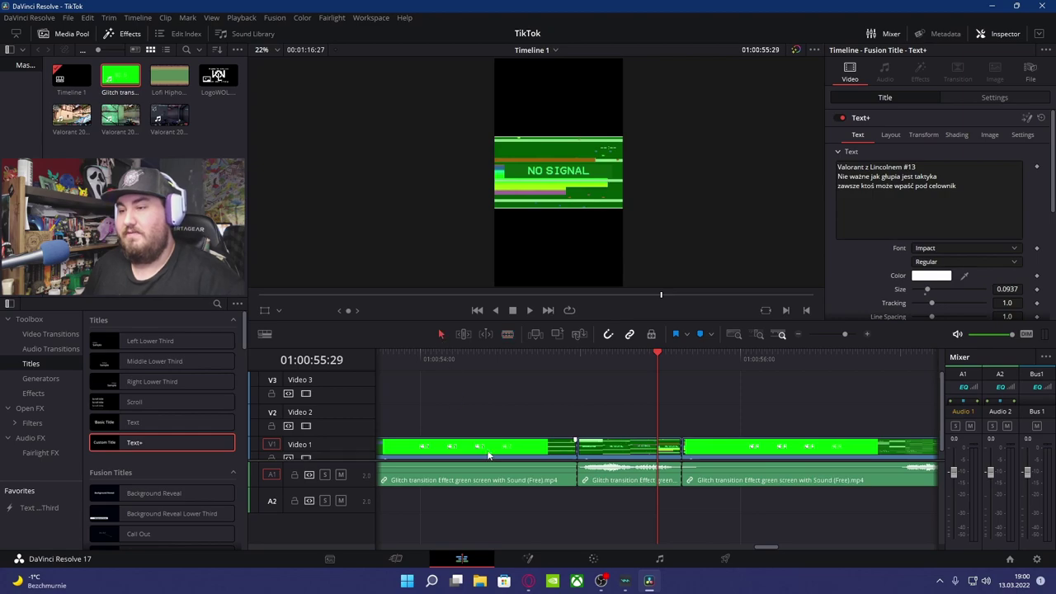
pyautogui.click(491, 453)
pyautogui.press('BackSpace')
pyautogui.click(743, 459)
pyautogui.press('BackSpace')
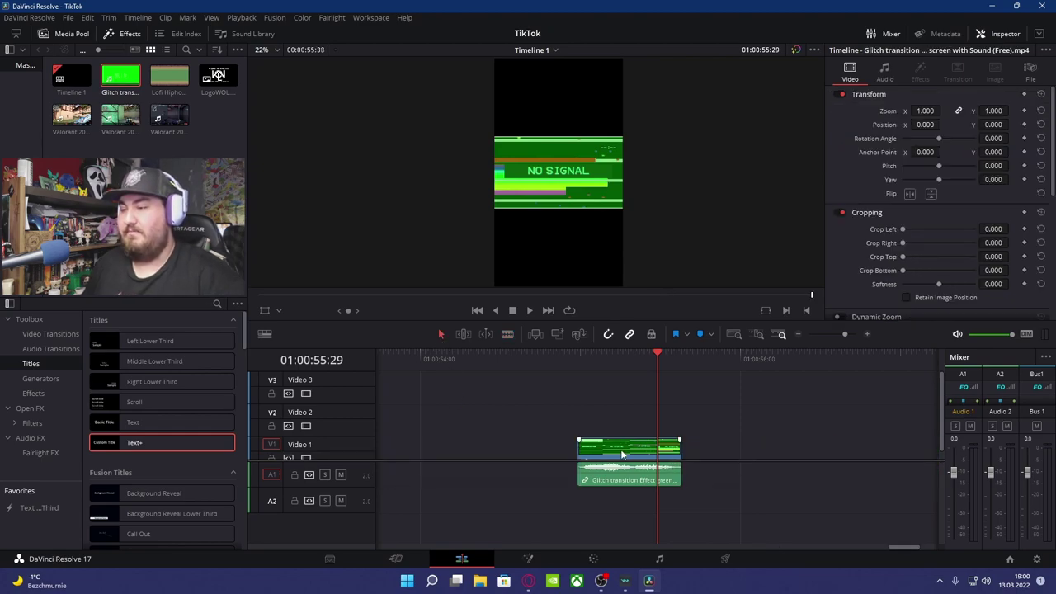
# Step: Move the kept glitch piece earlier, preview it, and open it in the Fusion page
pyautogui.moveTo(623, 453); pyautogui.dragTo(524, 450)
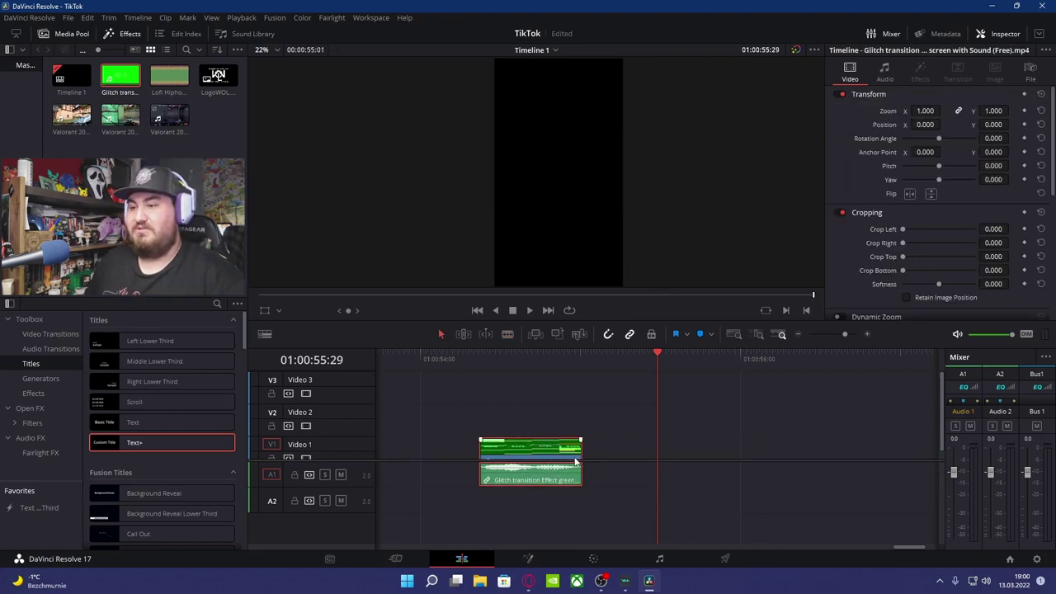
pyautogui.moveTo(529, 363); pyautogui.dragTo(495, 363)
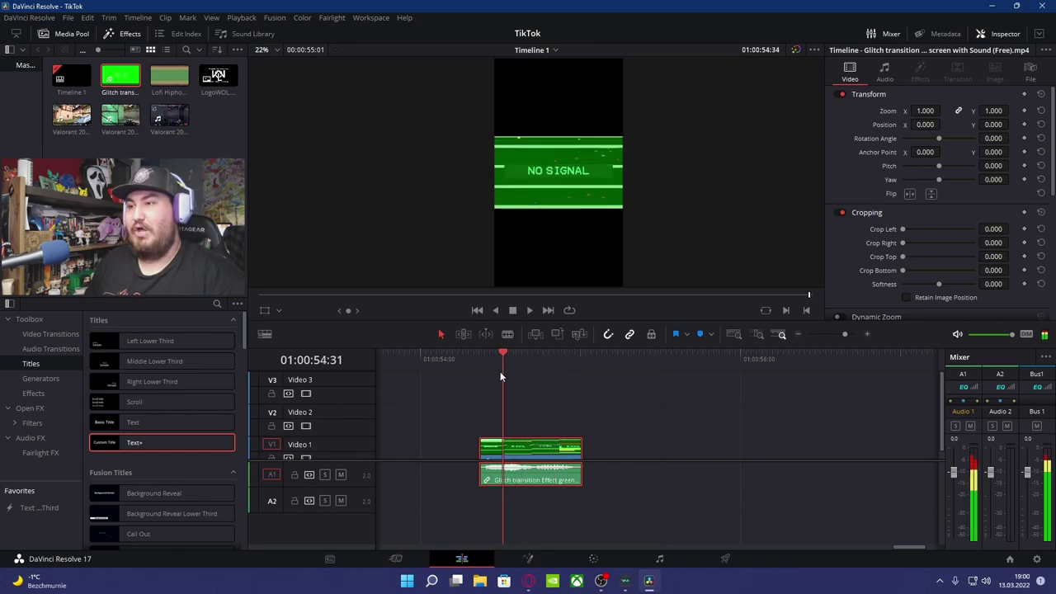
pyautogui.press('space')
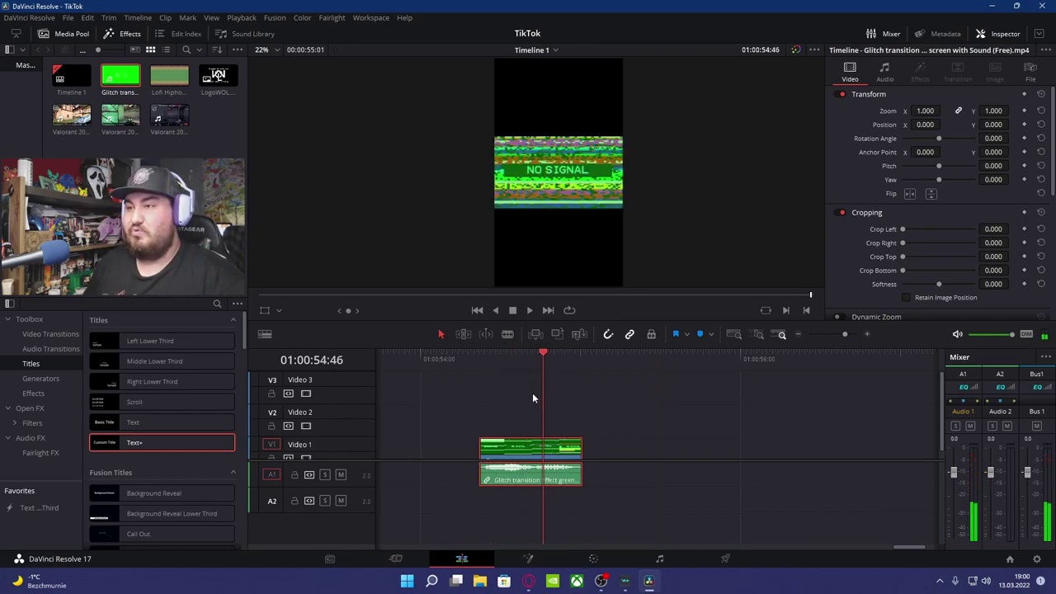
pyautogui.doubleClick(541, 449)
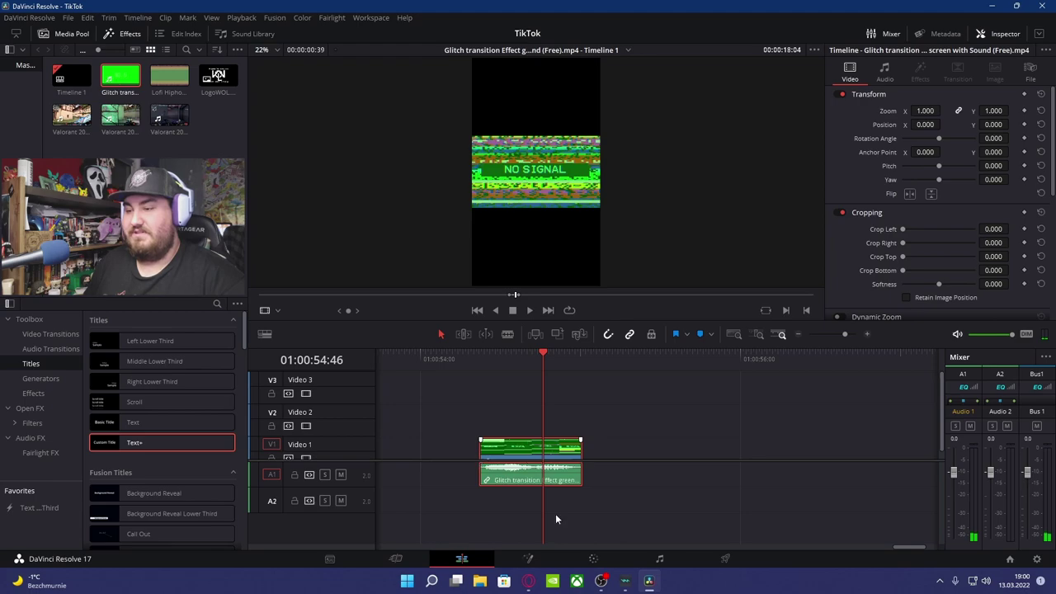
pyautogui.click(529, 560)
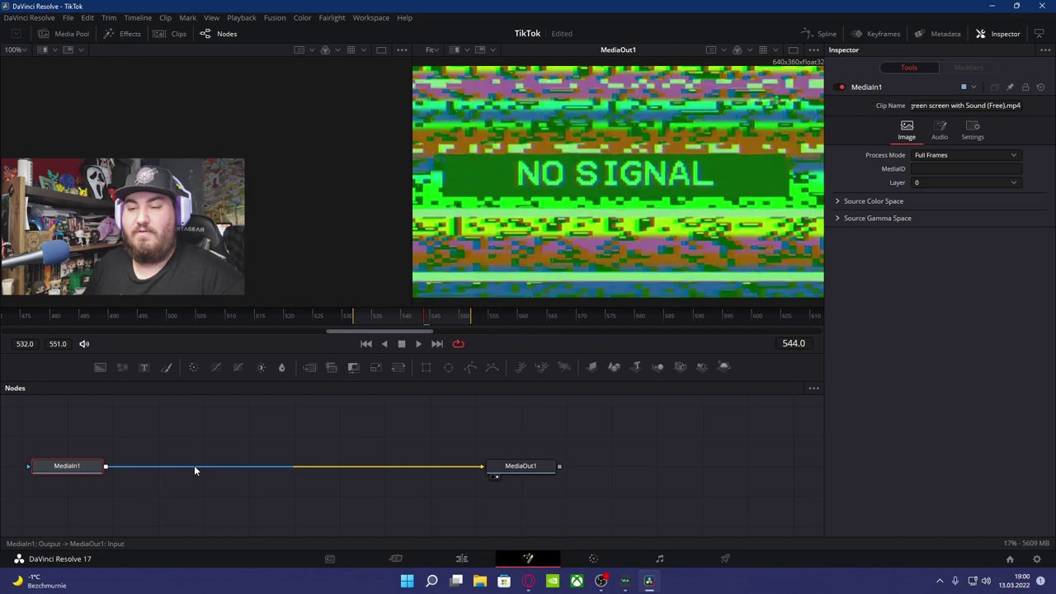
# Step: Insert an Ultra Keyer node between MediaIn1 and MediaOut1 in the Fusion graph
pyautogui.hotkey('shift', 'space')
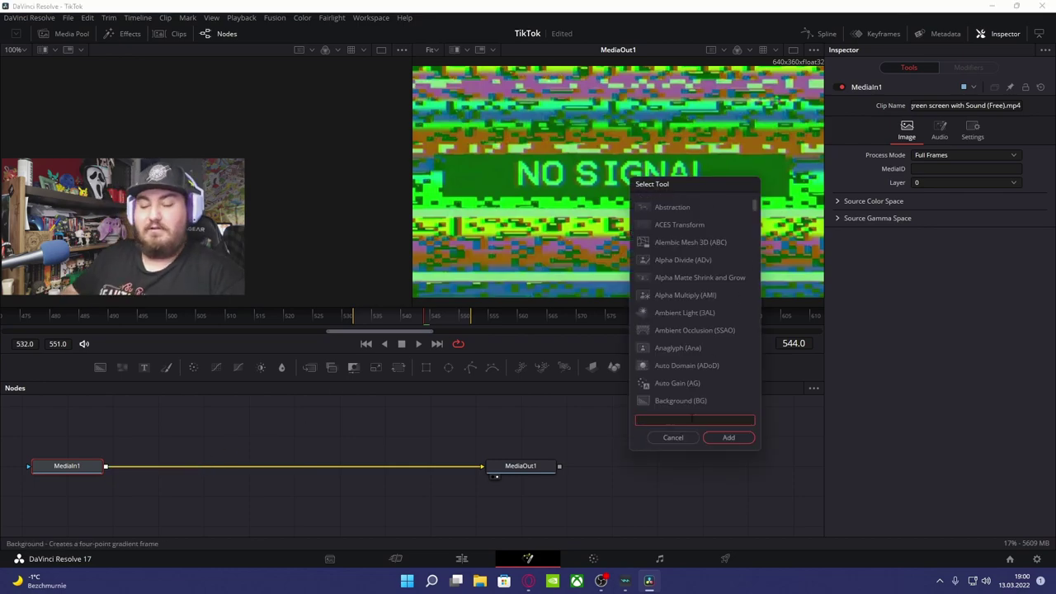
pyautogui.write('ult')
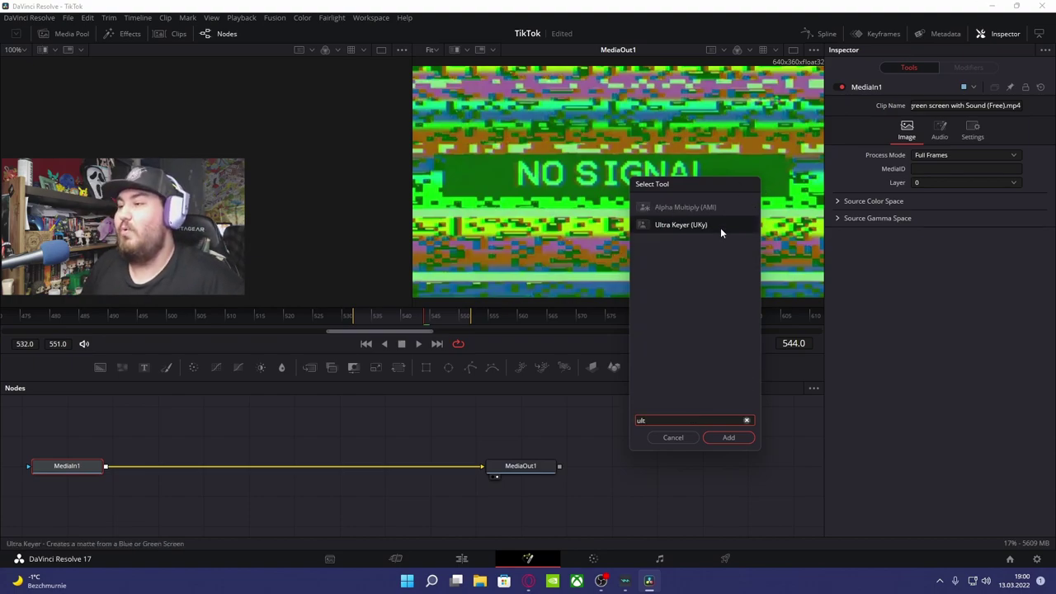
pyautogui.write('ra Keyer')
pyautogui.press('Return')
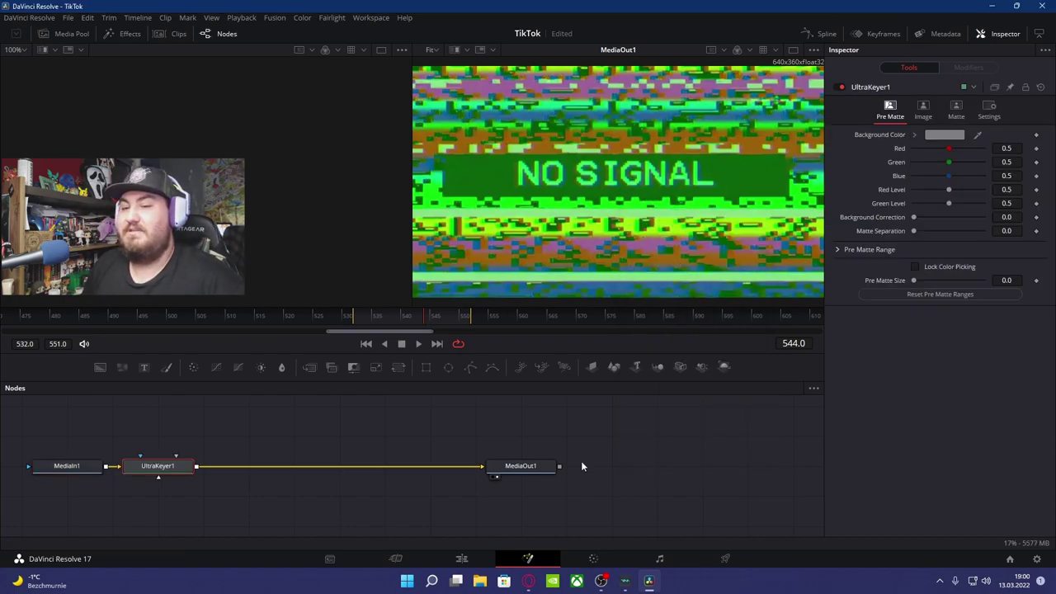
pyautogui.moveTo(156, 467); pyautogui.dragTo(287, 466)
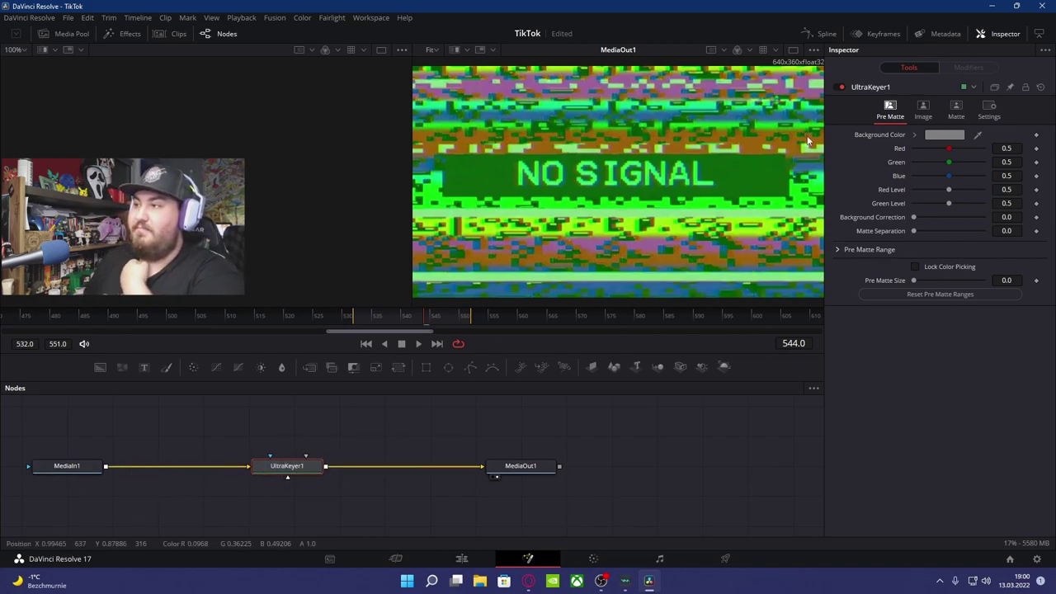
# Step: Sample the glitch clip's green screen as the keyer's Background Color, then return to the Edit page
pyautogui.moveTo(429, 318); pyautogui.dragTo(472, 324)
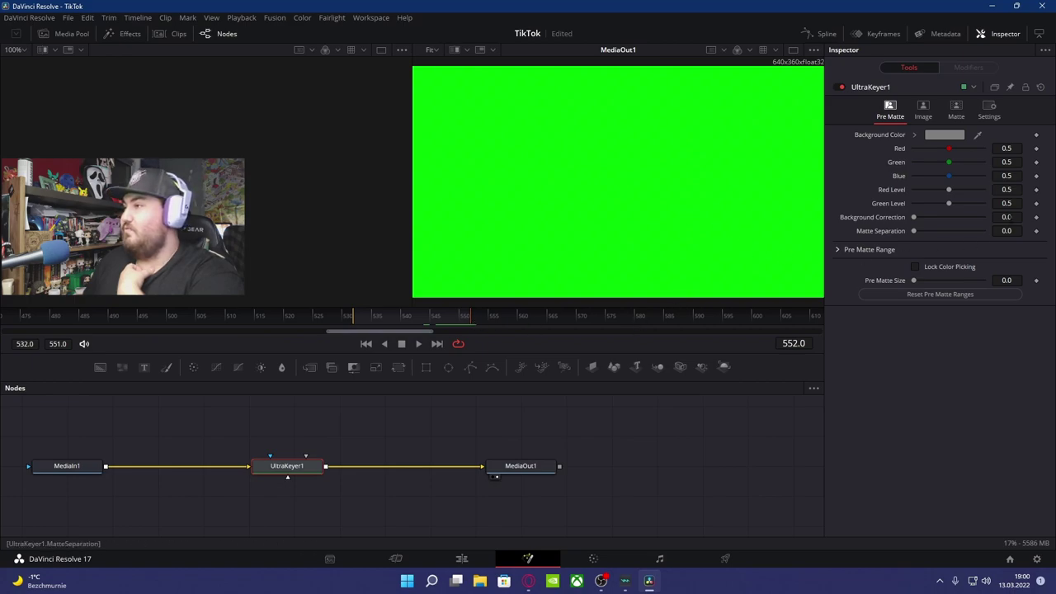
pyautogui.moveTo(430, 316)
pyautogui.mouseDown()
pyautogui.moveTo(371, 320)
pyautogui.moveTo(473, 325)
pyautogui.mouseUp()
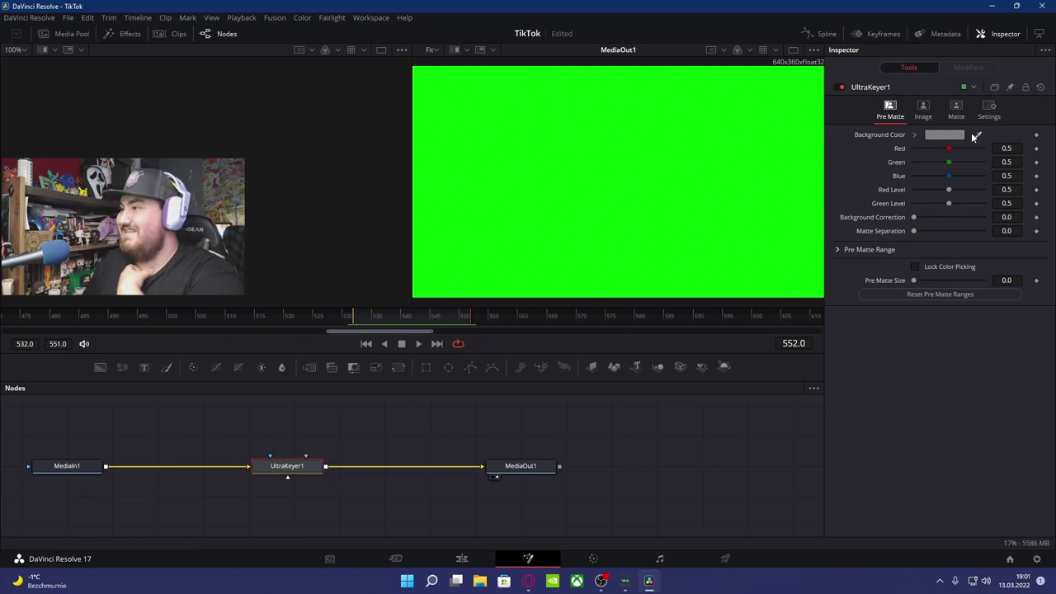
pyautogui.moveTo(980, 135); pyautogui.dragTo(598, 153)
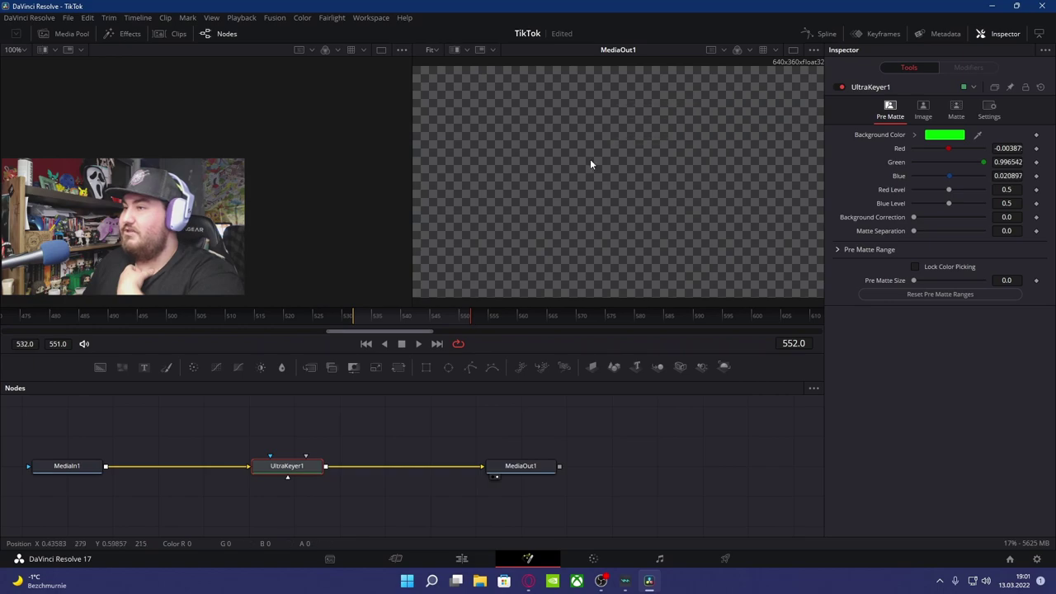
pyautogui.click(463, 558)
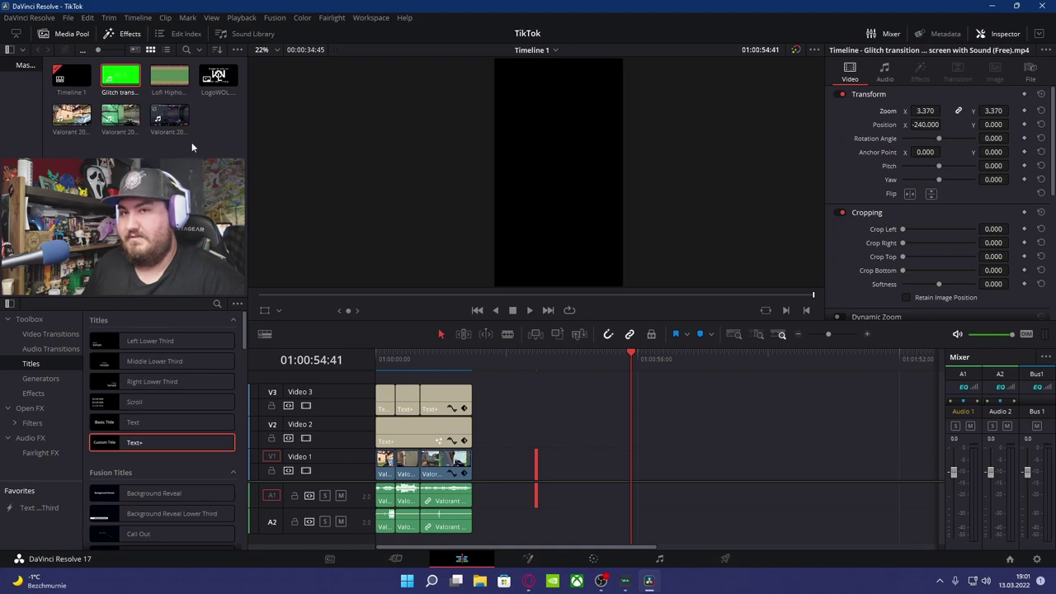
# Step: Place LogoWOL.png on Video 1 after the clips and park the playhead at the gameplay's end
pyautogui.moveTo(218, 76); pyautogui.dragTo(487, 472)
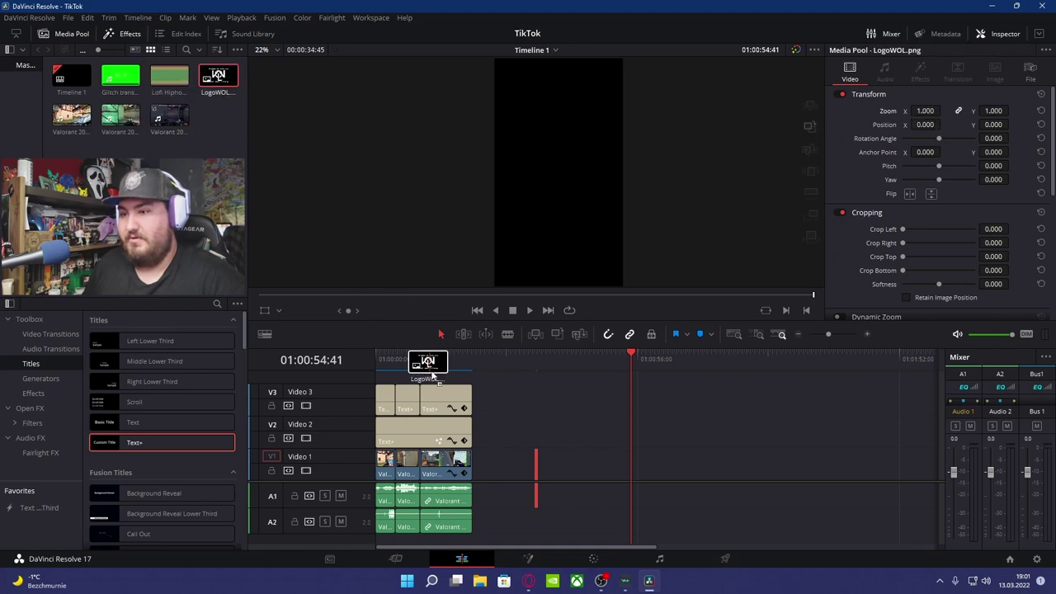
pyautogui.click(531, 455)
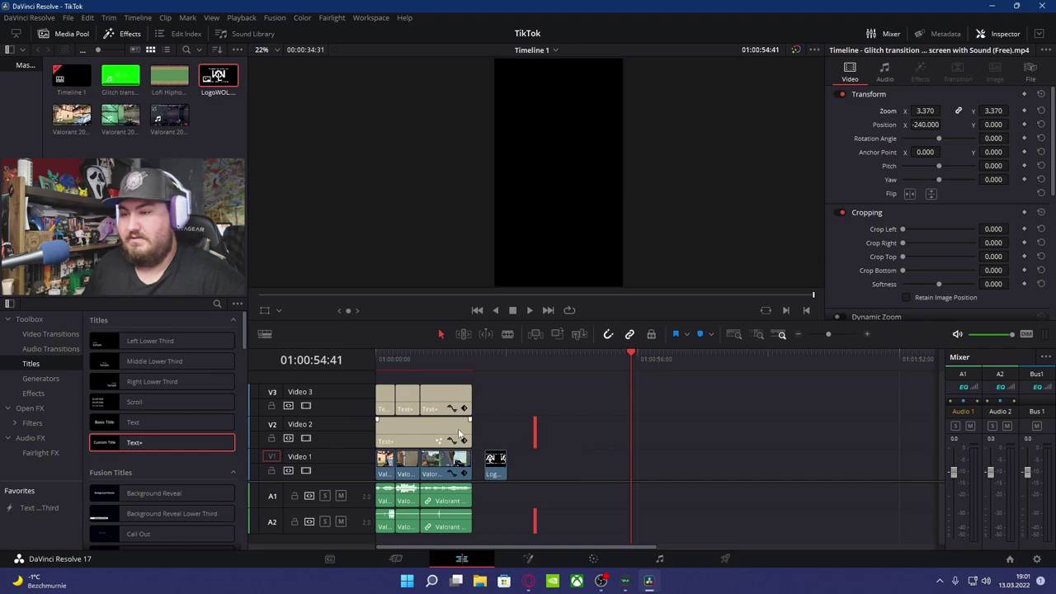
pyautogui.click(462, 436)
pyautogui.scroll(1, 474, 423)
pyautogui.click(466, 366)
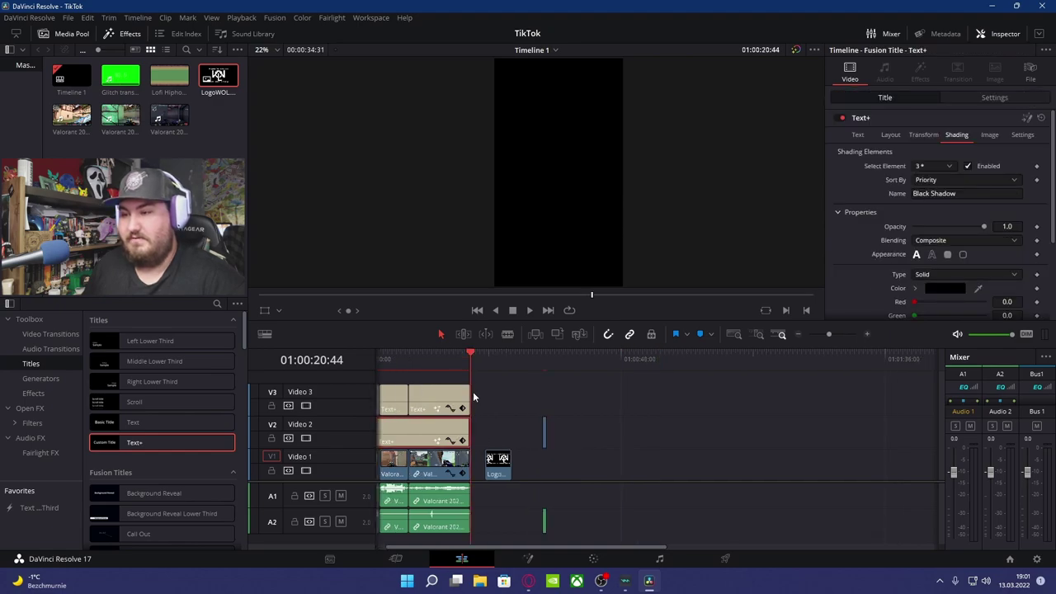
# Step: Trim the Video 2 and Video 3 captions to the gameplay end and place the glitch transition there
pyautogui.scroll(2, 561, 388)
pyautogui.scroll(2, 652, 401)
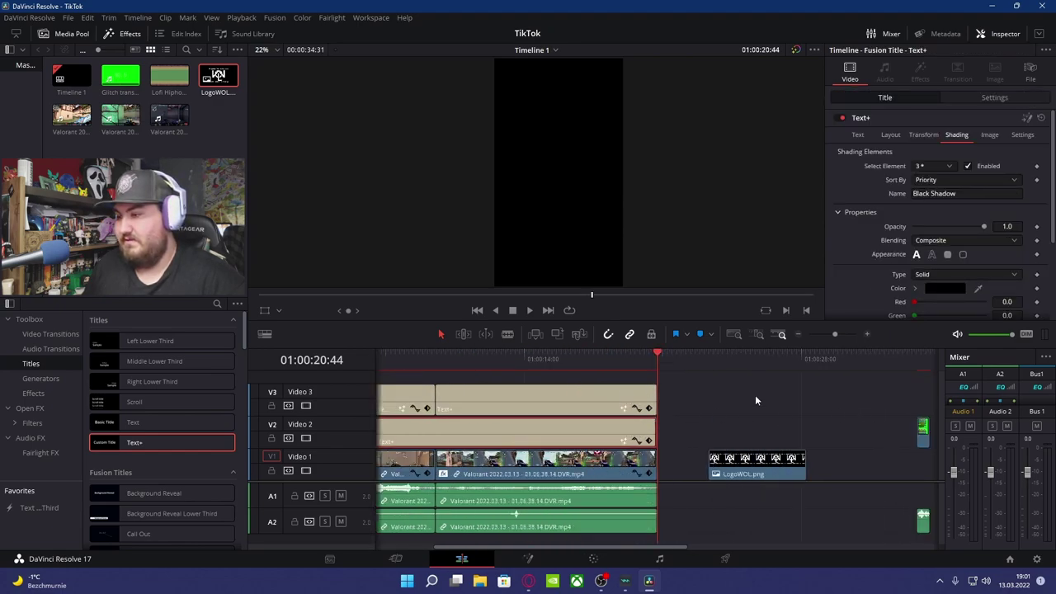
pyautogui.moveTo(652, 394); pyautogui.dragTo(620, 394)
pyautogui.moveTo(654, 433); pyautogui.dragTo(620, 433)
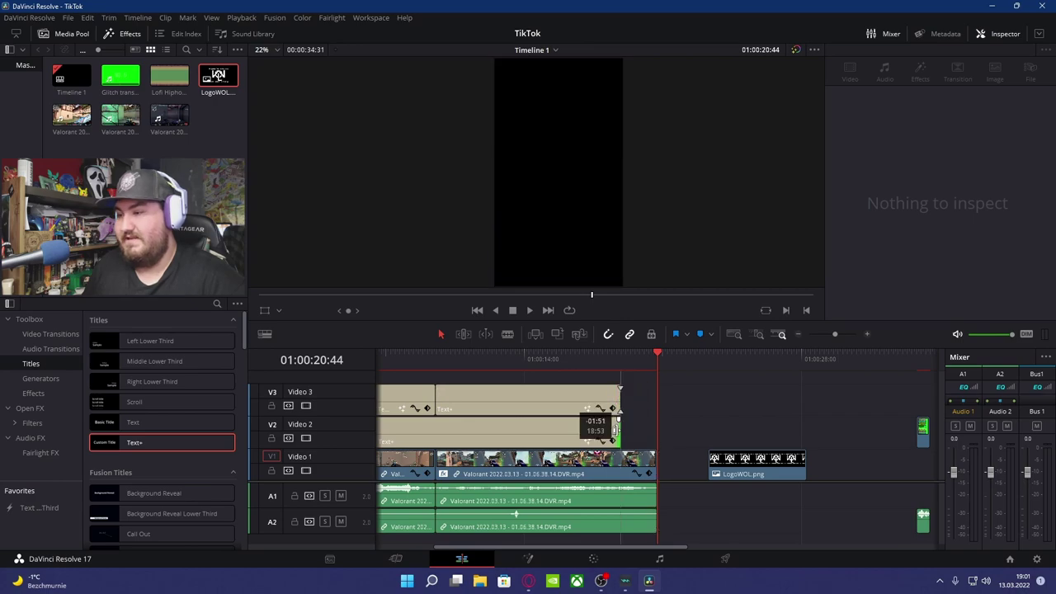
pyautogui.moveTo(928, 455)
pyautogui.mouseDown()
pyautogui.moveTo(689, 538)
pyautogui.moveTo(619, 537)
pyautogui.mouseUp()
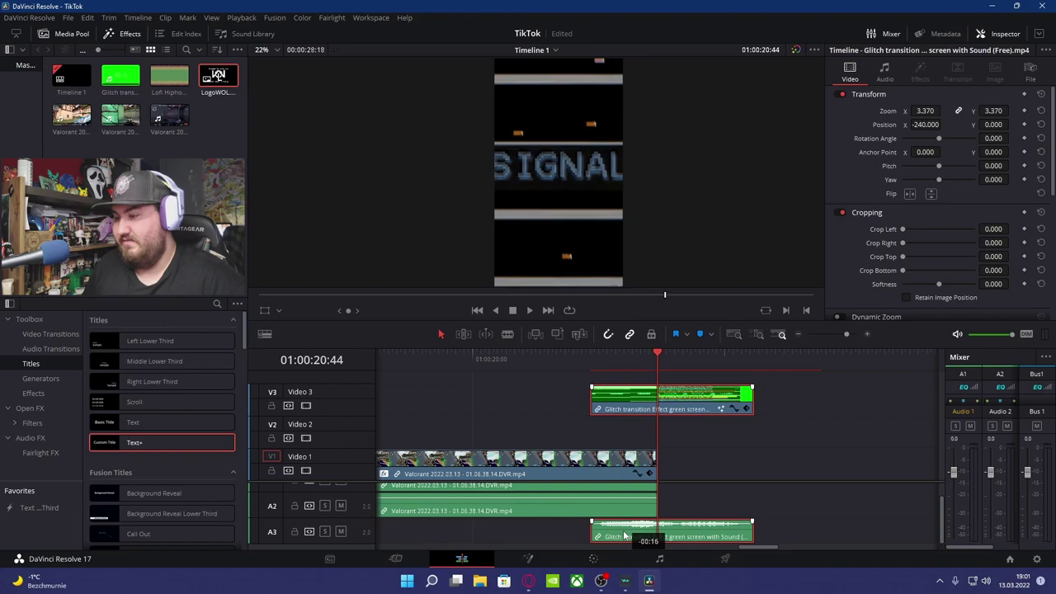
# Step: Butt the LogoWOL.png end card against the gameplay and play back the ending
pyautogui.scroll(-6, 532, 458)
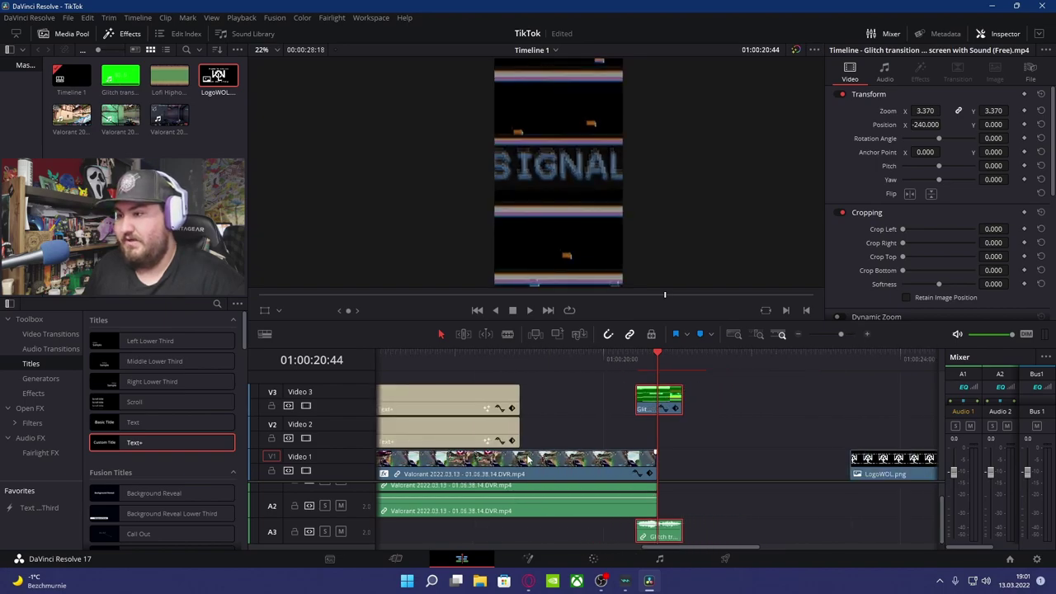
pyautogui.scroll(-3, 607, 404)
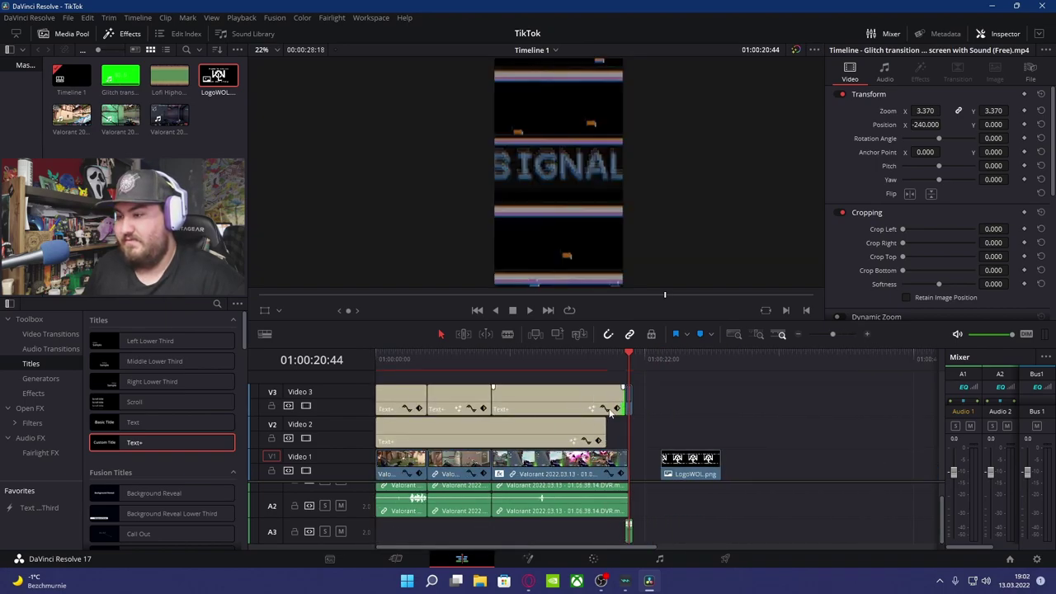
pyautogui.moveTo(688, 466); pyautogui.dragTo(658, 467)
pyautogui.moveTo(626, 360); pyautogui.dragTo(584, 360)
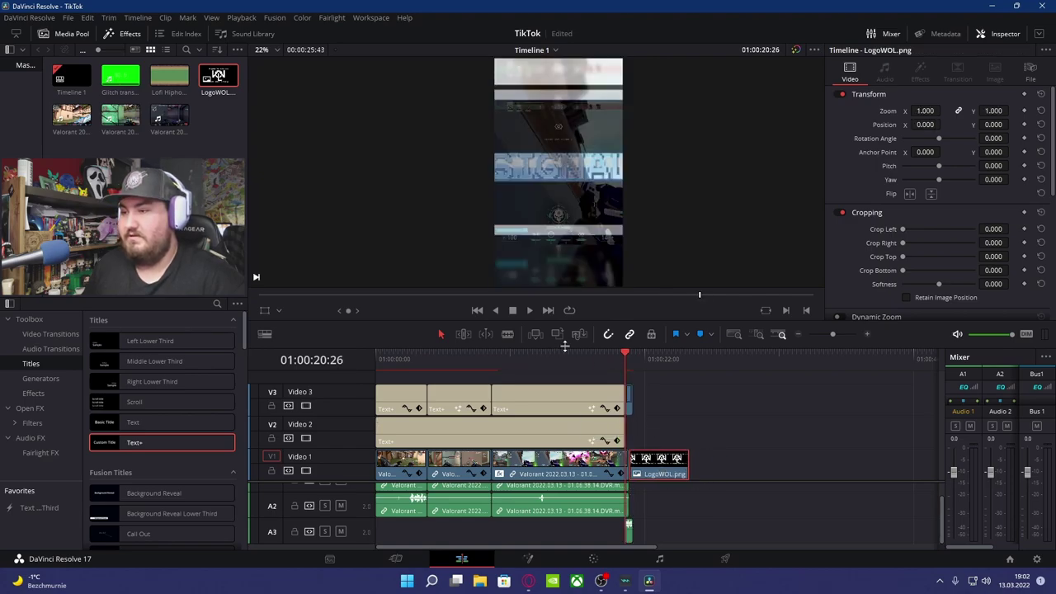
pyautogui.click(529, 312)
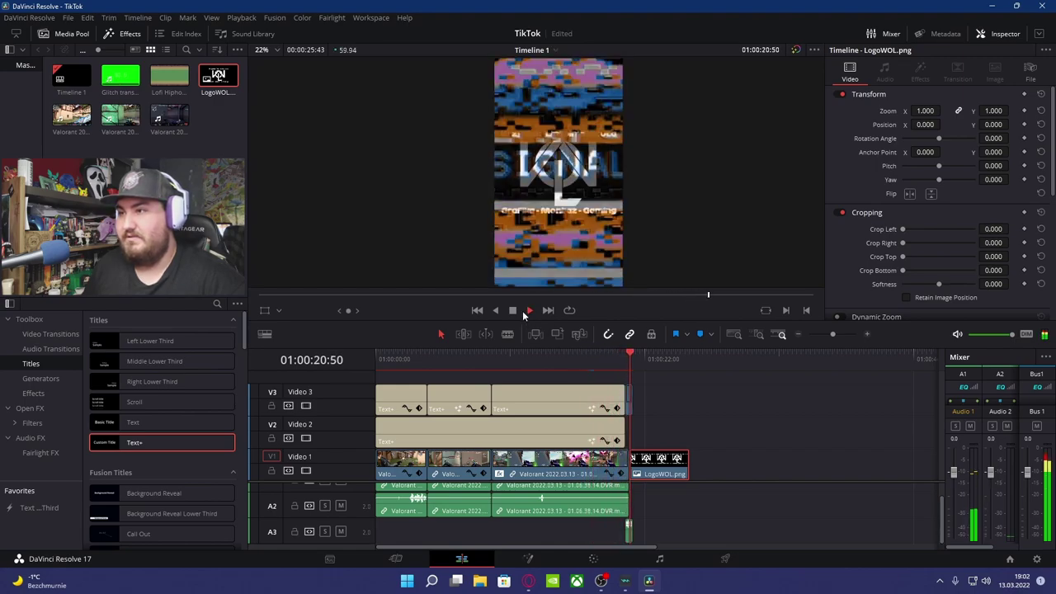
pyautogui.click(514, 311)
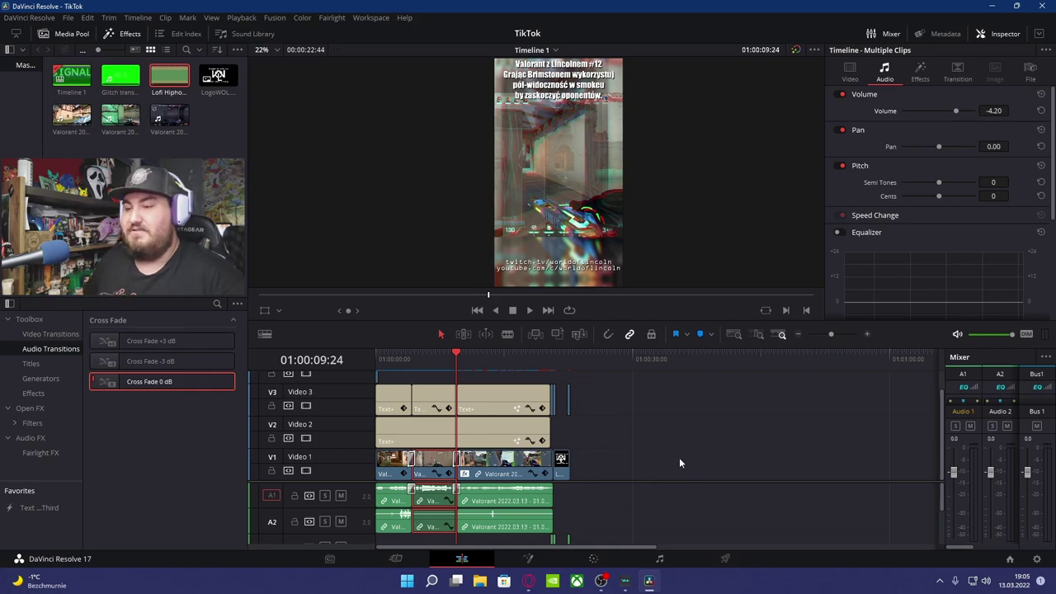
# Step: Inspect the Lofi Hiphop Mix 2022 clip on A5, then jump back to the timeline start
pyautogui.scroll(-1, 450, 510)
pyautogui.scroll(-1, 486, 512)
pyautogui.scroll(-1, 517, 512)
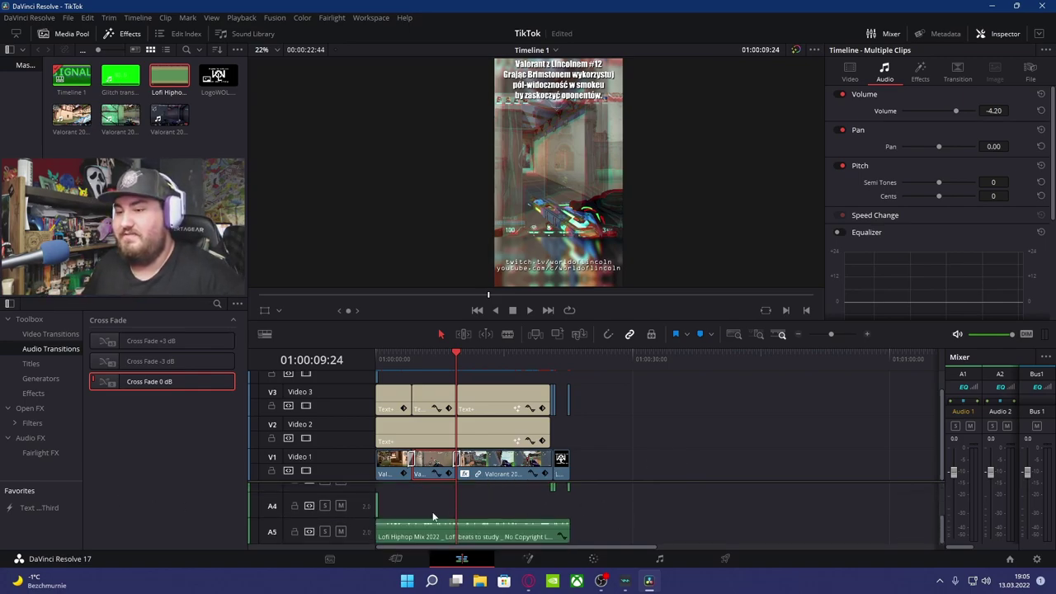
pyautogui.scroll(1, 555, 419)
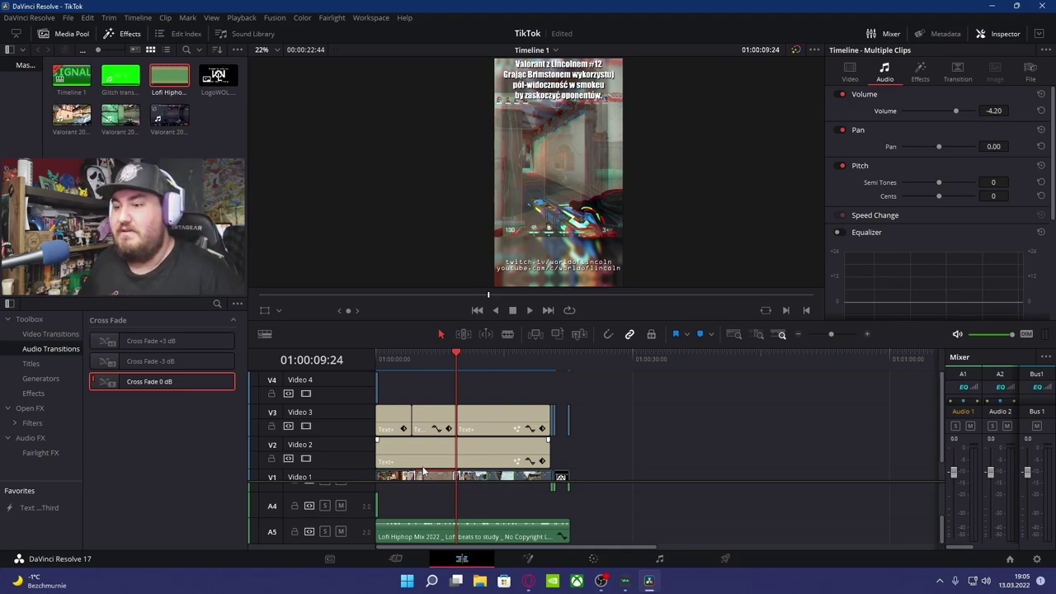
pyautogui.scroll(-1, 508, 459)
pyautogui.scroll(2, 647, 499)
pyautogui.scroll(1, 646, 499)
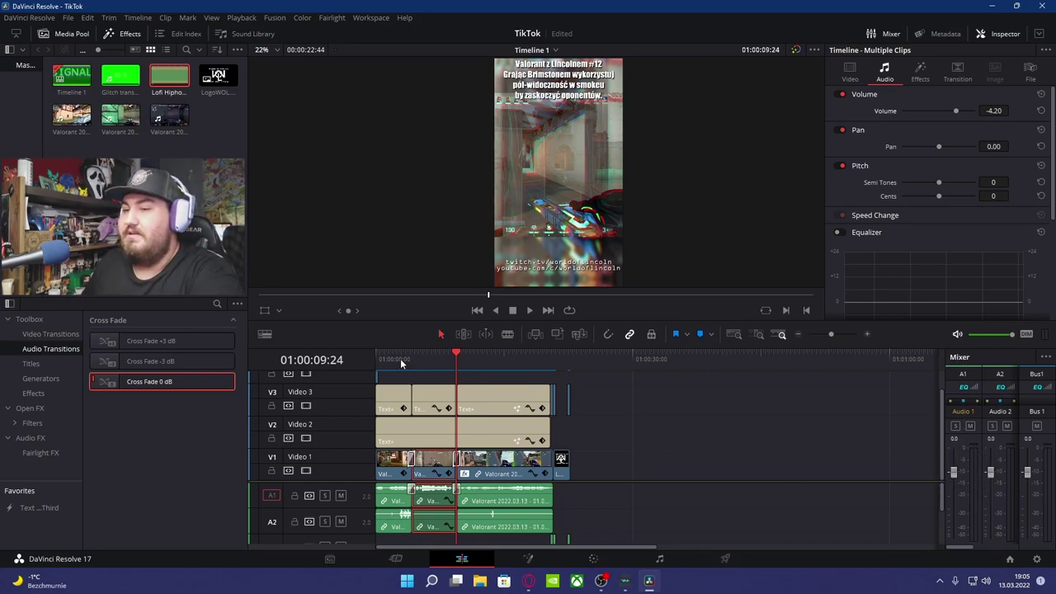
pyautogui.press('Home')
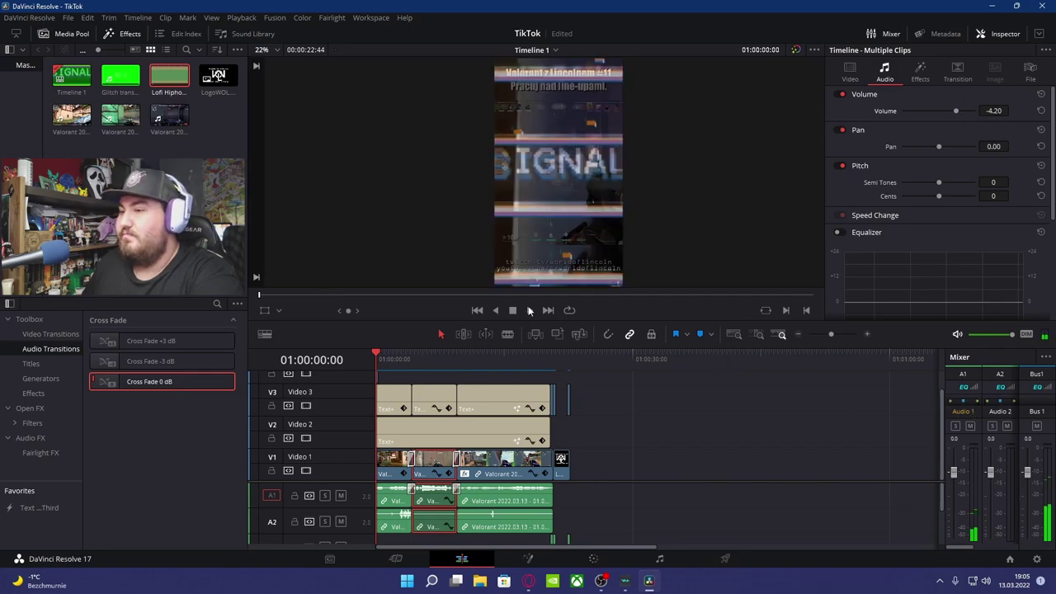
# Step: Preview the edit from the start and check the first two clips' volumes
pyautogui.click(529, 310)
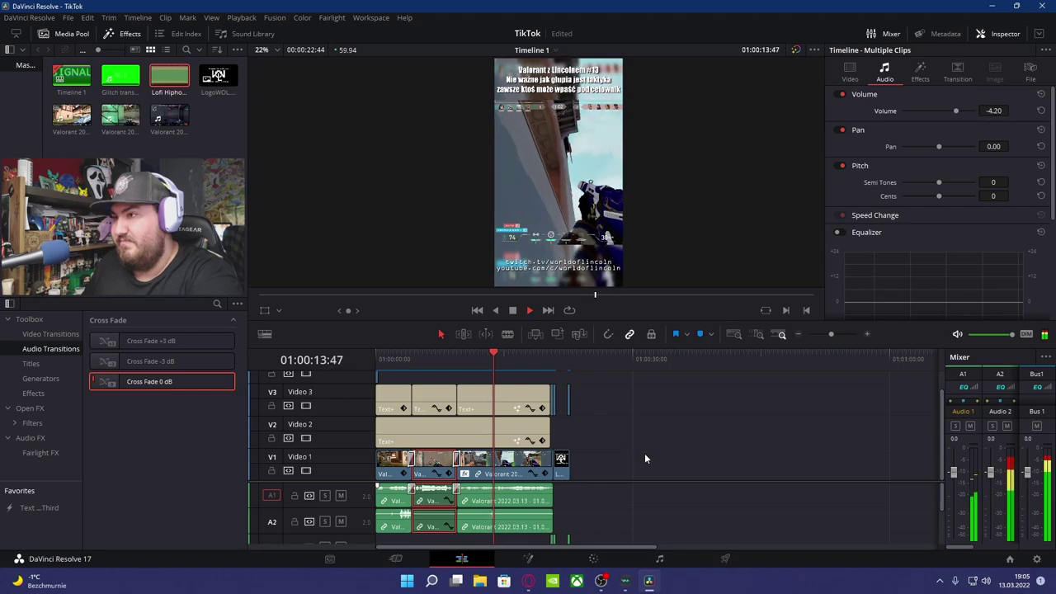
pyautogui.click(513, 310)
pyautogui.click(385, 528)
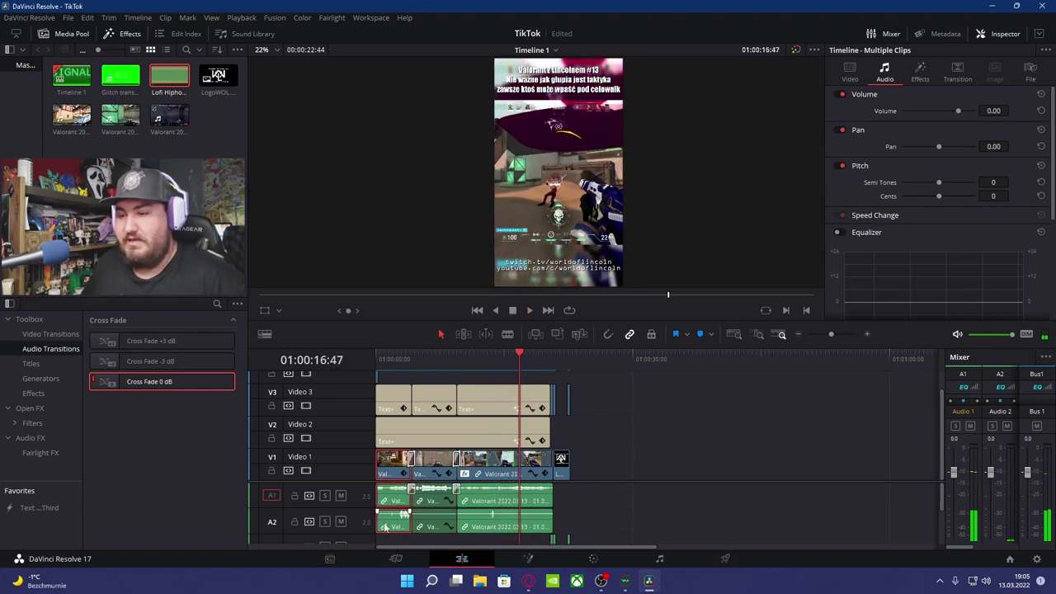
pyautogui.click(424, 501)
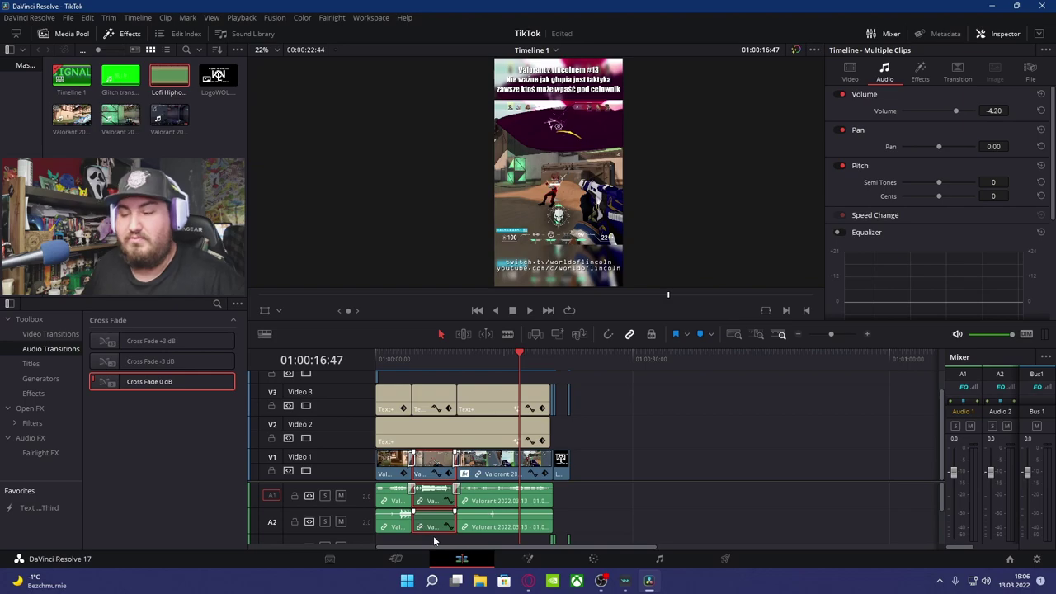
pyautogui.click(567, 521)
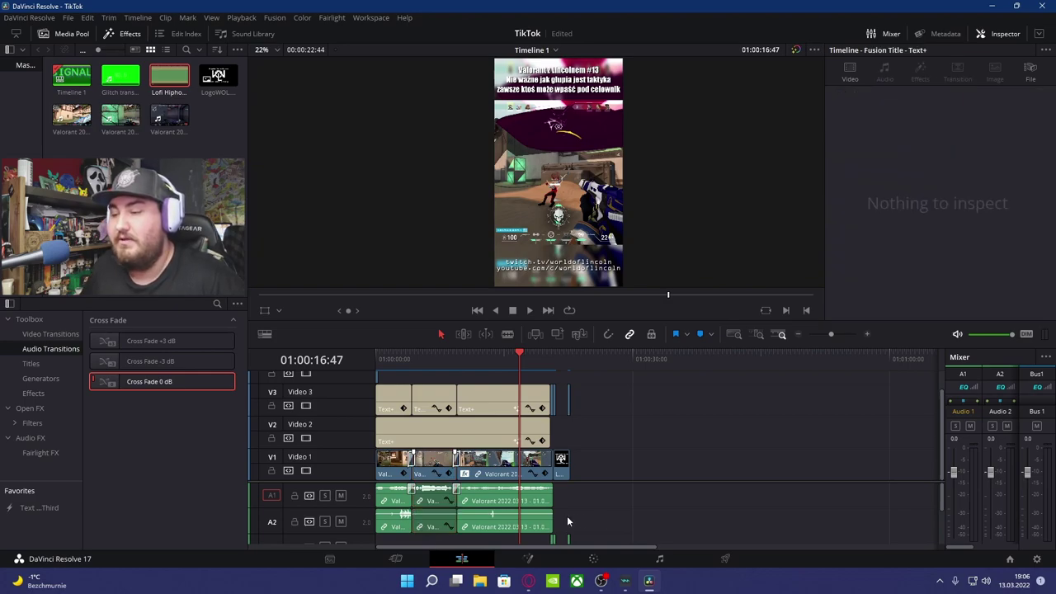
# Step: Set the third A2 gameplay audio clip's Volume to -3.40 dB in the Inspector
pyautogui.click(400, 528)
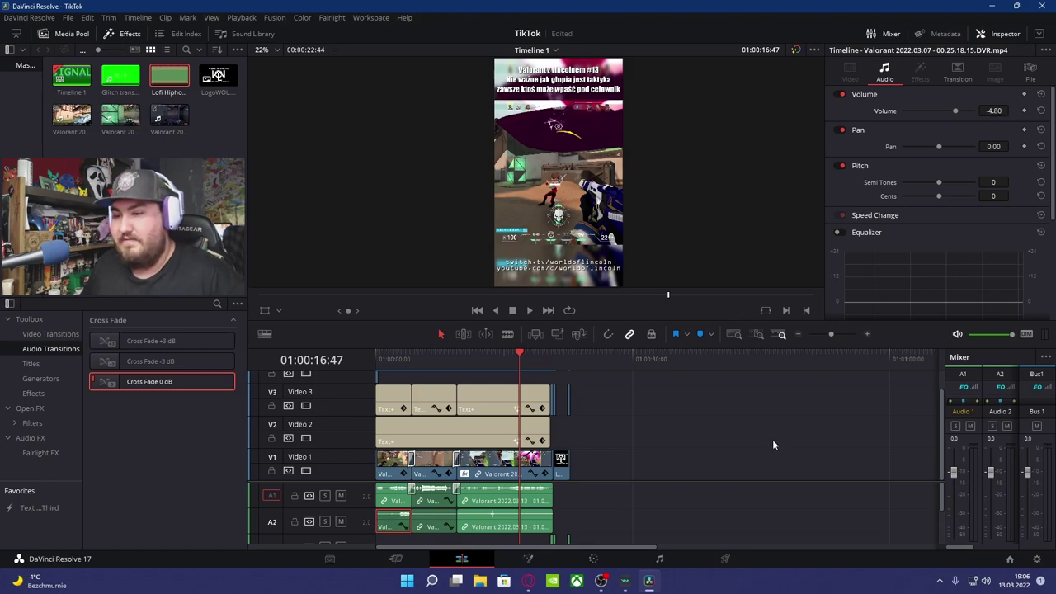
pyautogui.click(519, 523)
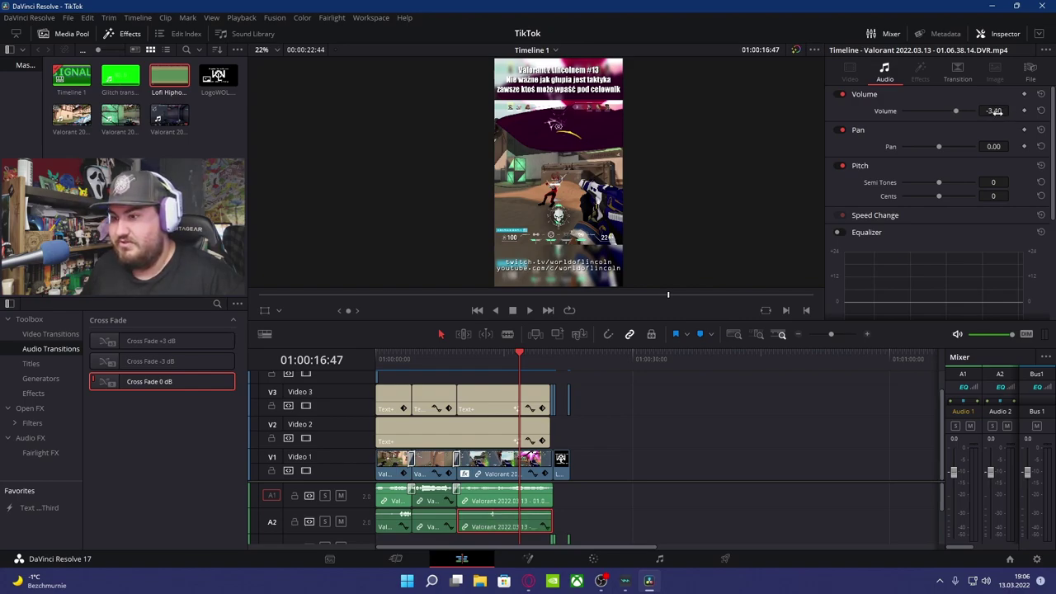
pyautogui.scroll(-2, 603, 511)
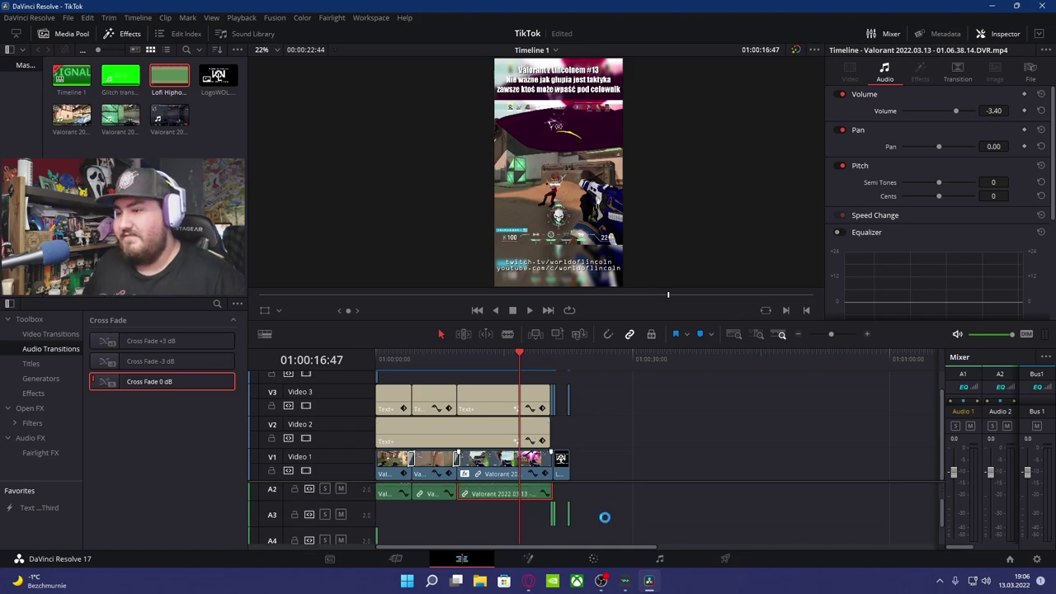
pyautogui.scroll(-2, 603, 508)
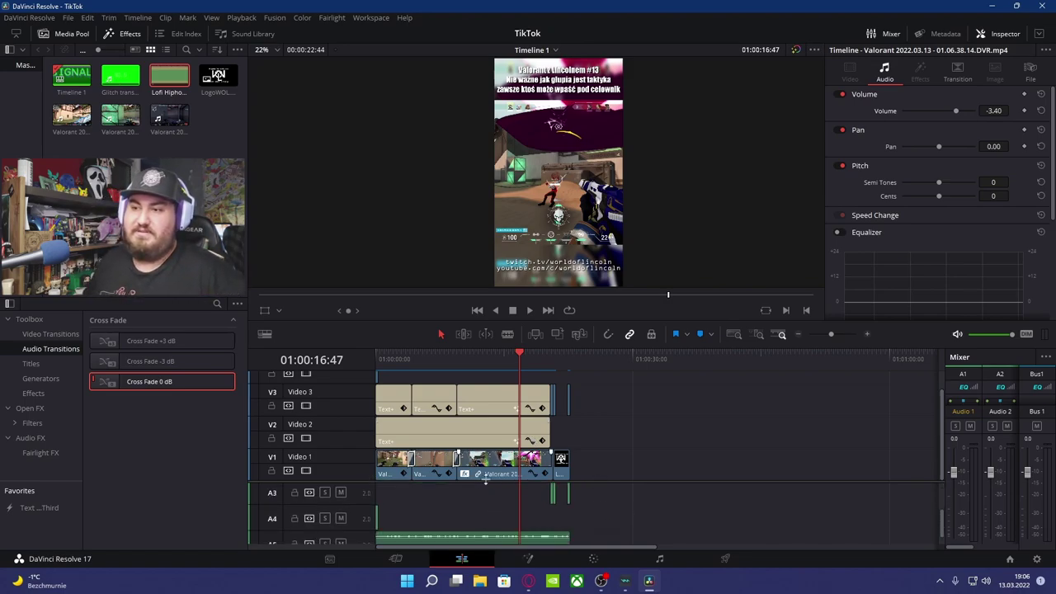
pyautogui.scroll(2, 536, 495)
pyautogui.scroll(2, 442, 507)
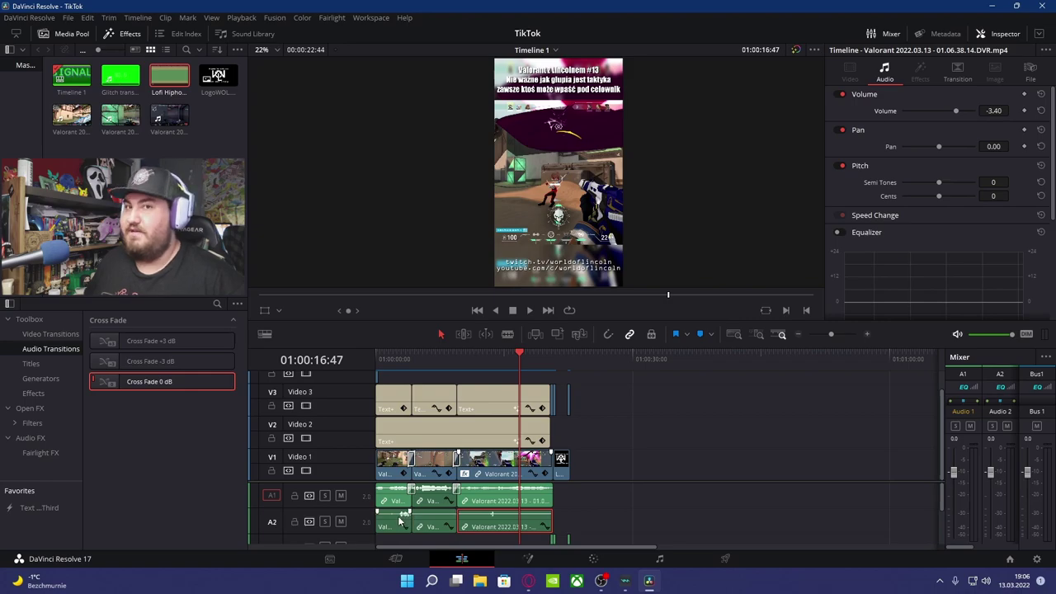
pyautogui.scroll(1, 493, 451)
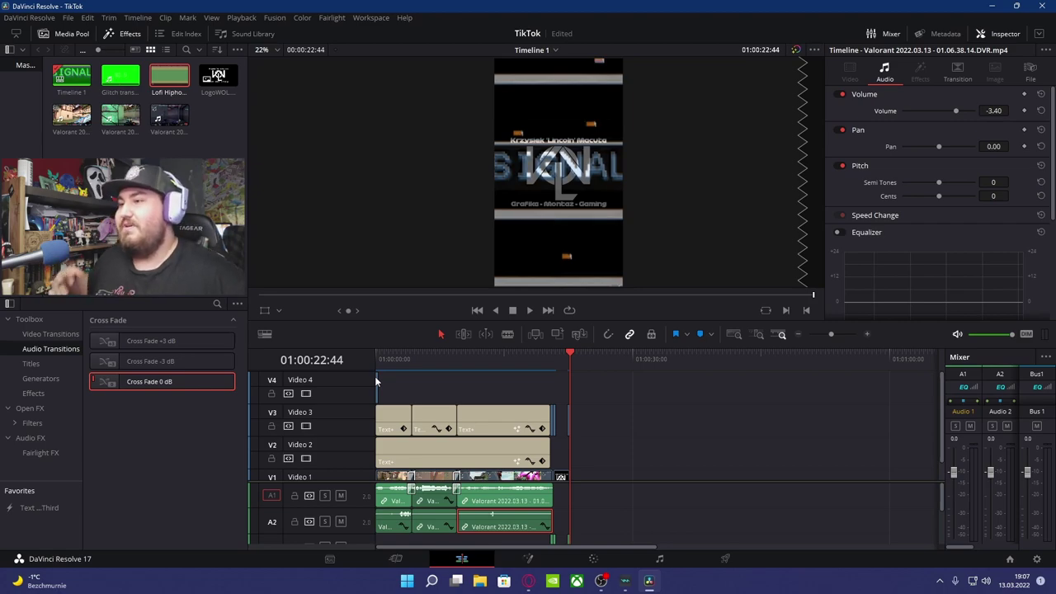
# Step: Try a Camera Shake transition on the V1 clip end, abandon it, and save the project
pyautogui.scroll(-1, 458, 445)
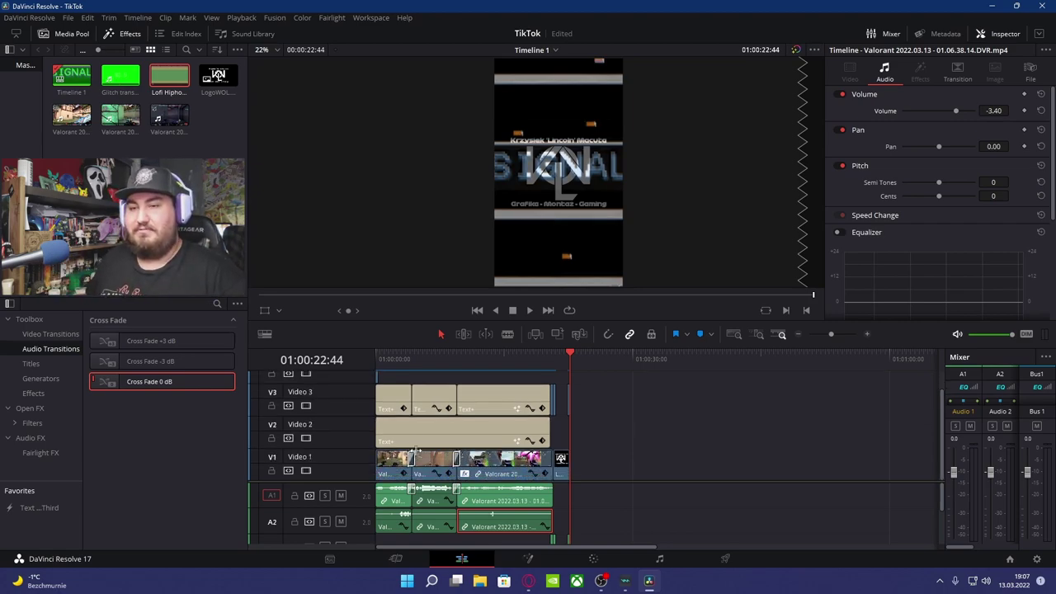
pyautogui.click(66, 334)
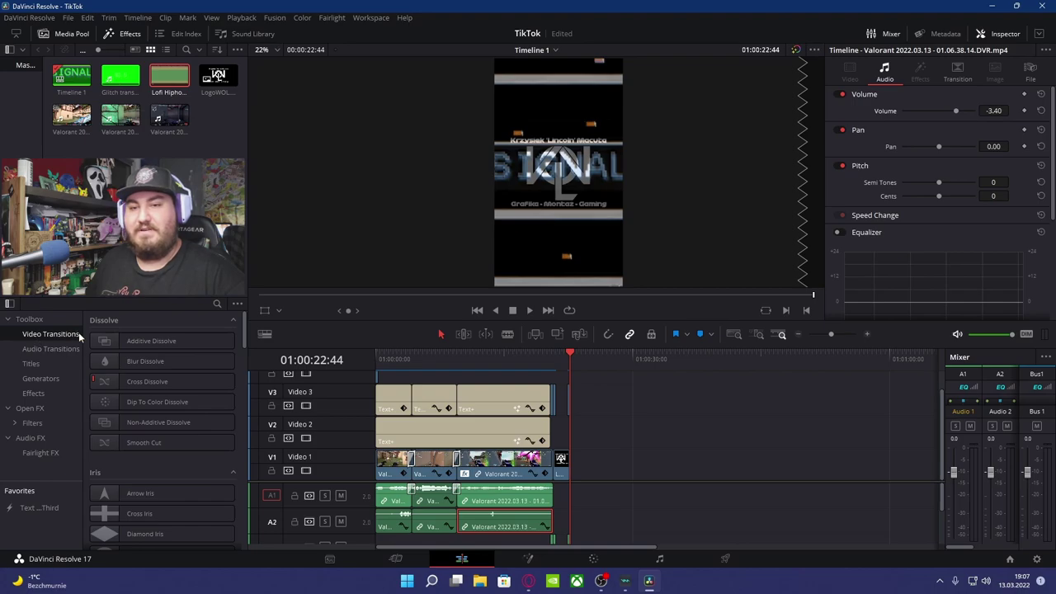
pyautogui.scroll(-4, 182, 416)
pyautogui.scroll(-4, 186, 430)
pyautogui.scroll(-4, 204, 456)
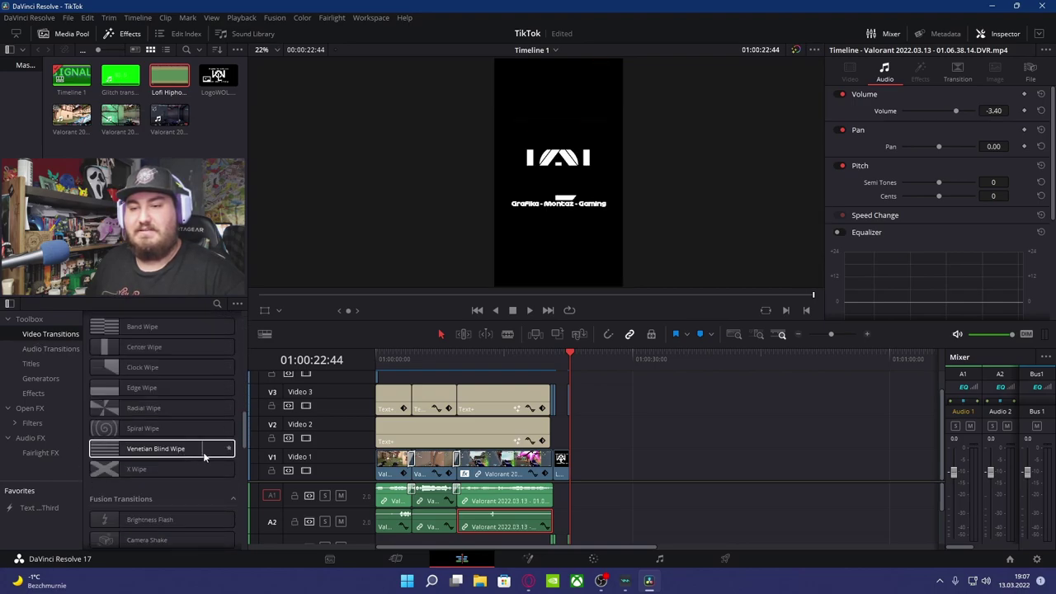
pyautogui.scroll(-4, 204, 456)
pyautogui.moveTo(165, 367)
pyautogui.mouseDown()
pyautogui.moveTo(446, 473)
pyautogui.moveTo(554, 468)
pyautogui.mouseUp()
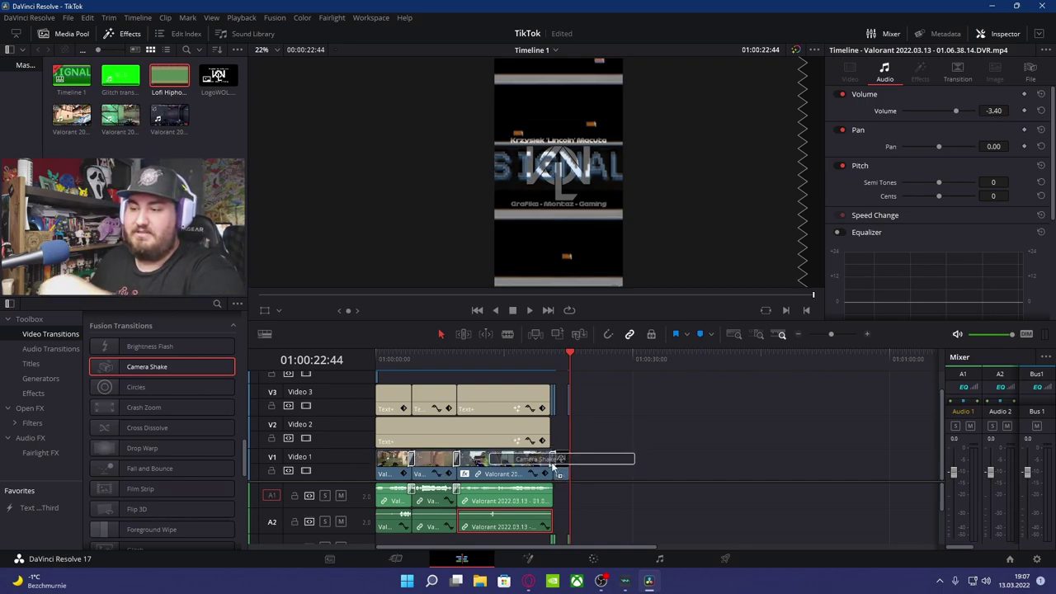
pyautogui.moveTo(555, 467); pyautogui.dragTo(173, 366)
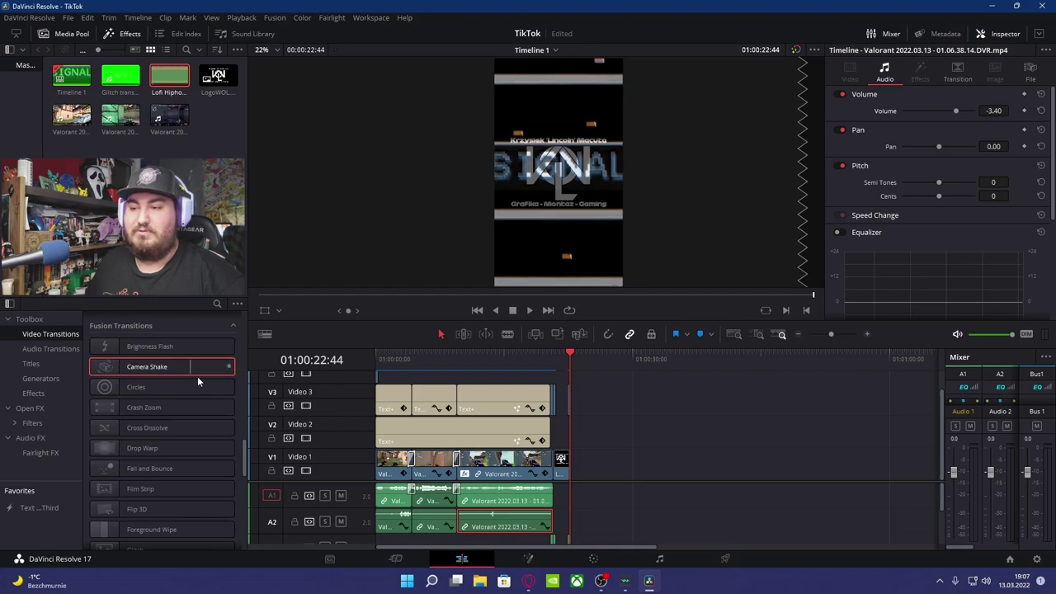
pyautogui.hotkey('ctrl', 's')
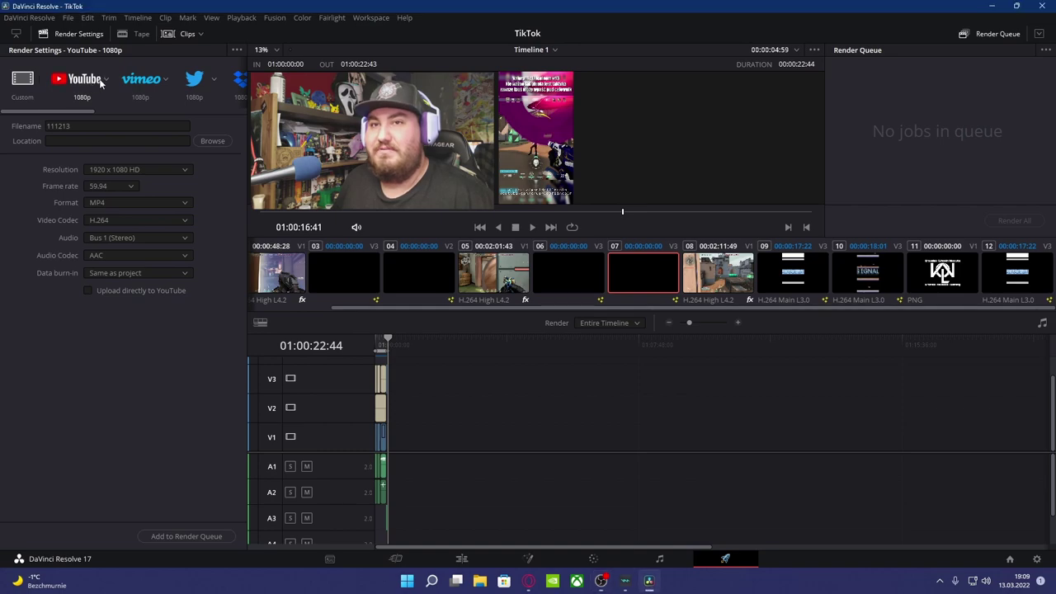
# Step: Choose Custom render settings with a custom 1080 x 1920 vertical resolution
pyautogui.click(23, 98)
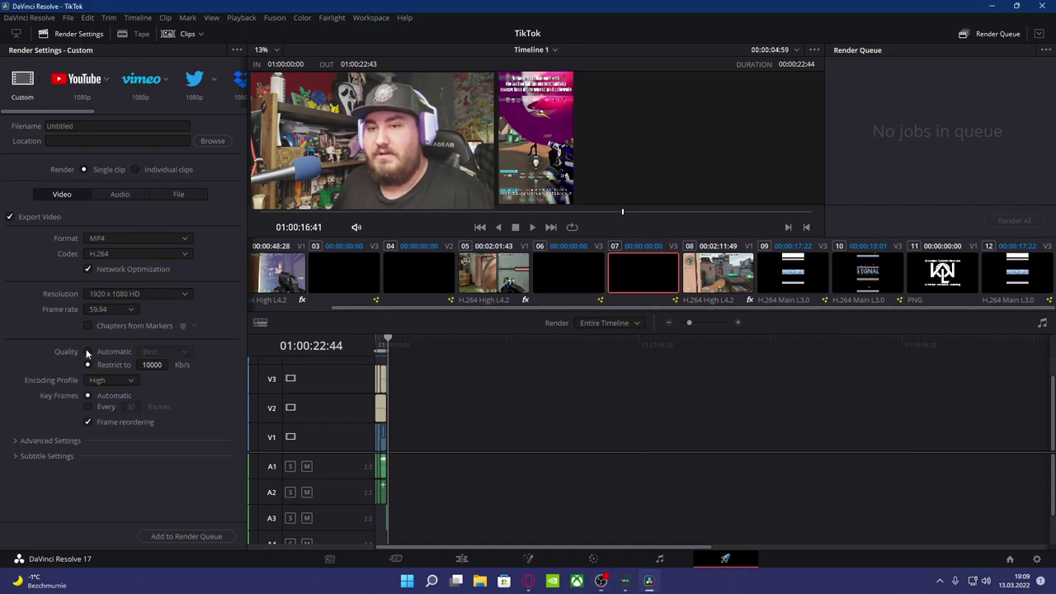
pyautogui.click(112, 295)
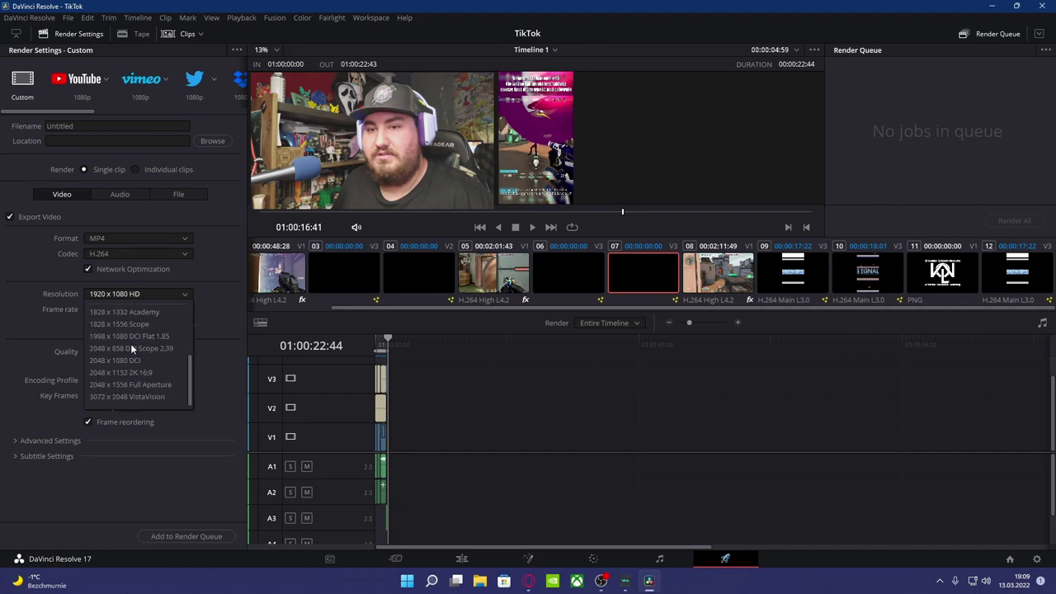
pyautogui.click(138, 309)
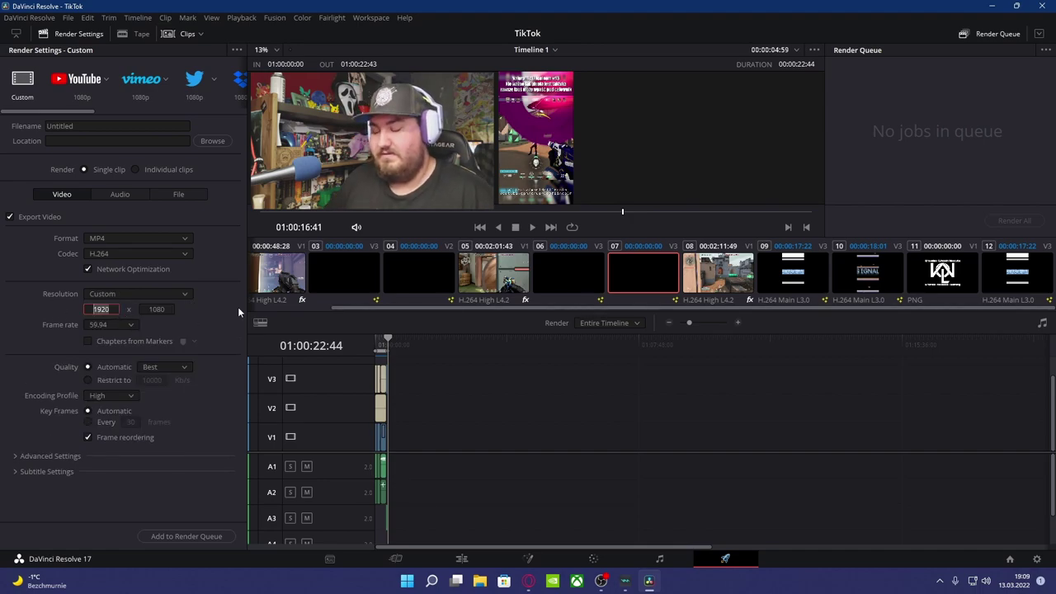
pyautogui.write('1080')
pyautogui.press('Tab')
pyautogui.write('1920')
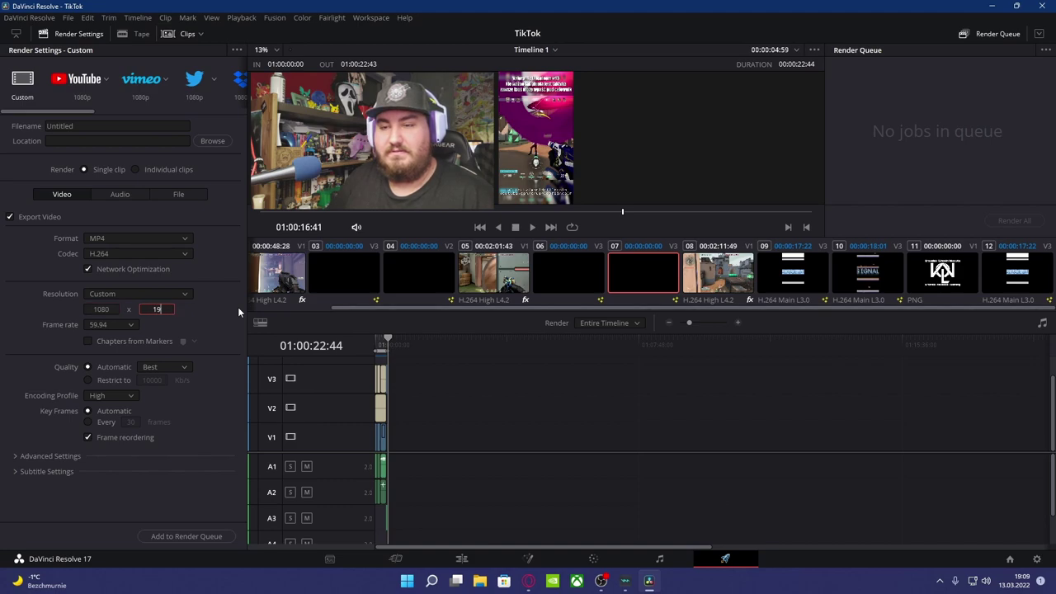